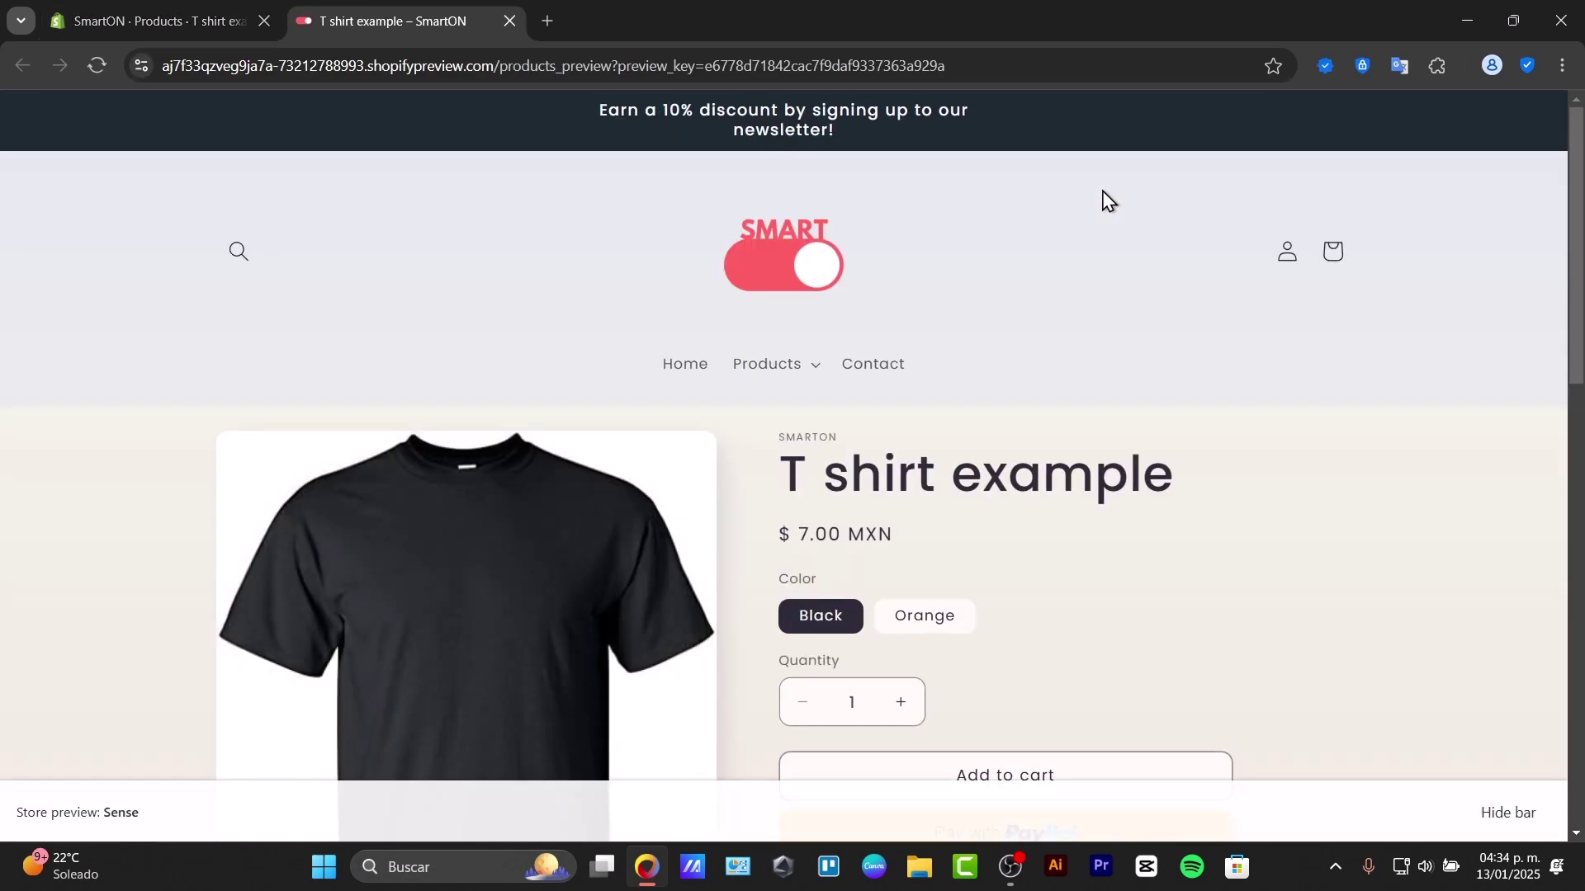
Step: On the T shirt example preview, switch Orange, Black, then Orange to check each variant's image
{"action": "scroll", "coordinate": [1148, 309], "scroll_direction": "down", "scroll_amount": 2}
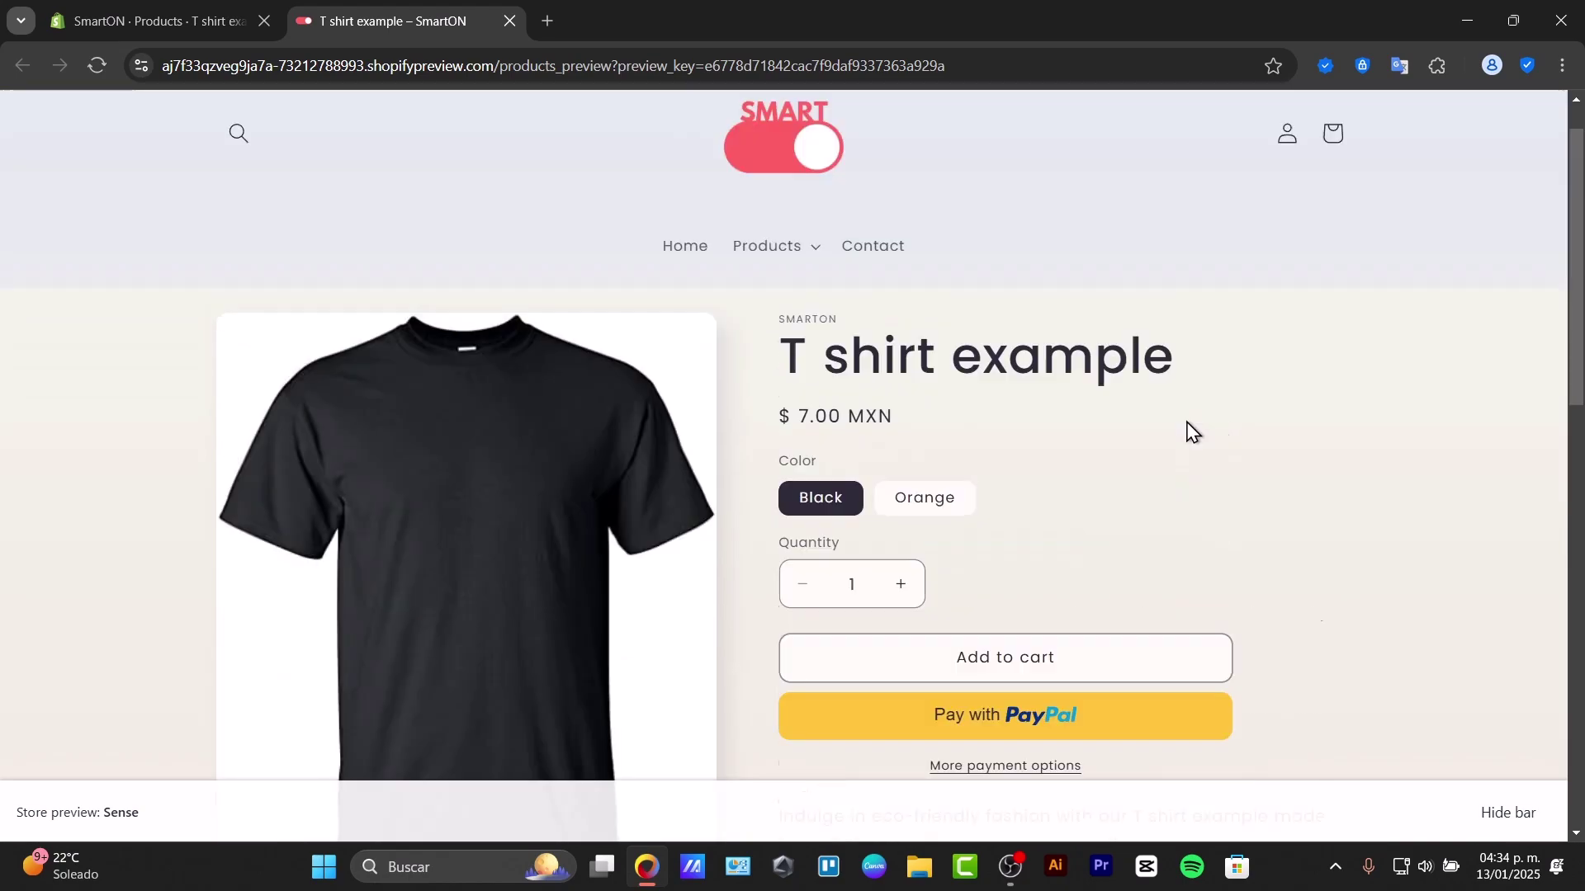
{"action": "scroll", "coordinate": [1189, 432], "scroll_direction": "up", "scroll_amount": 2}
{"action": "scroll", "coordinate": [1190, 431], "scroll_direction": "down", "scroll_amount": 4}
{"action": "scroll", "coordinate": [1107, 474], "scroll_direction": "up", "scroll_amount": 2}
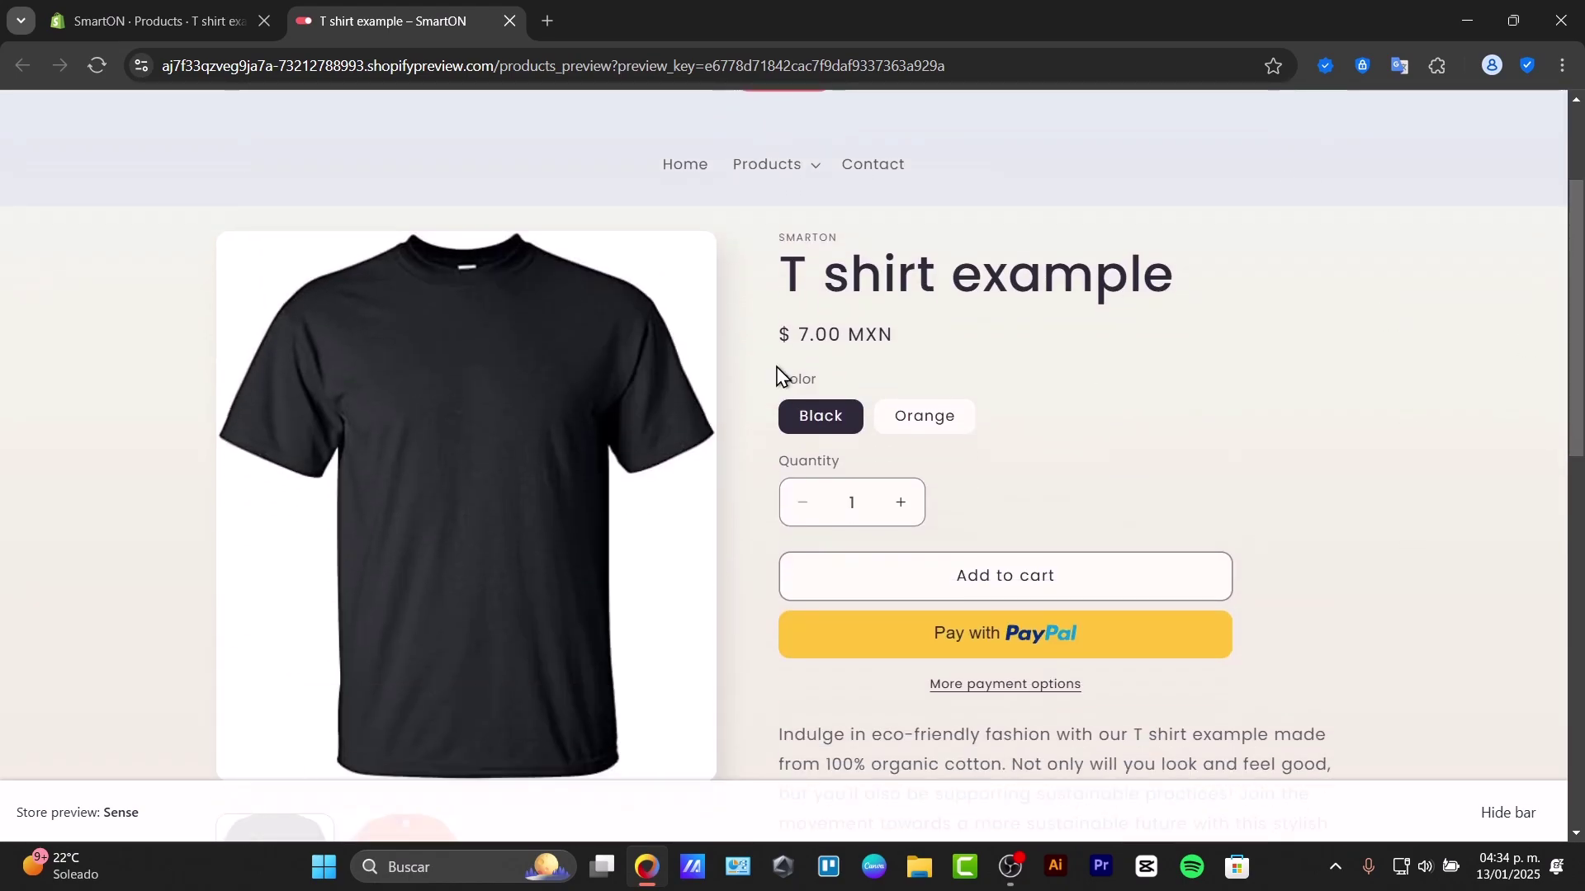
{"action": "left_click", "coordinate": [913, 422]}
{"action": "left_click", "coordinate": [835, 425]}
{"action": "left_click", "coordinate": [922, 426]}
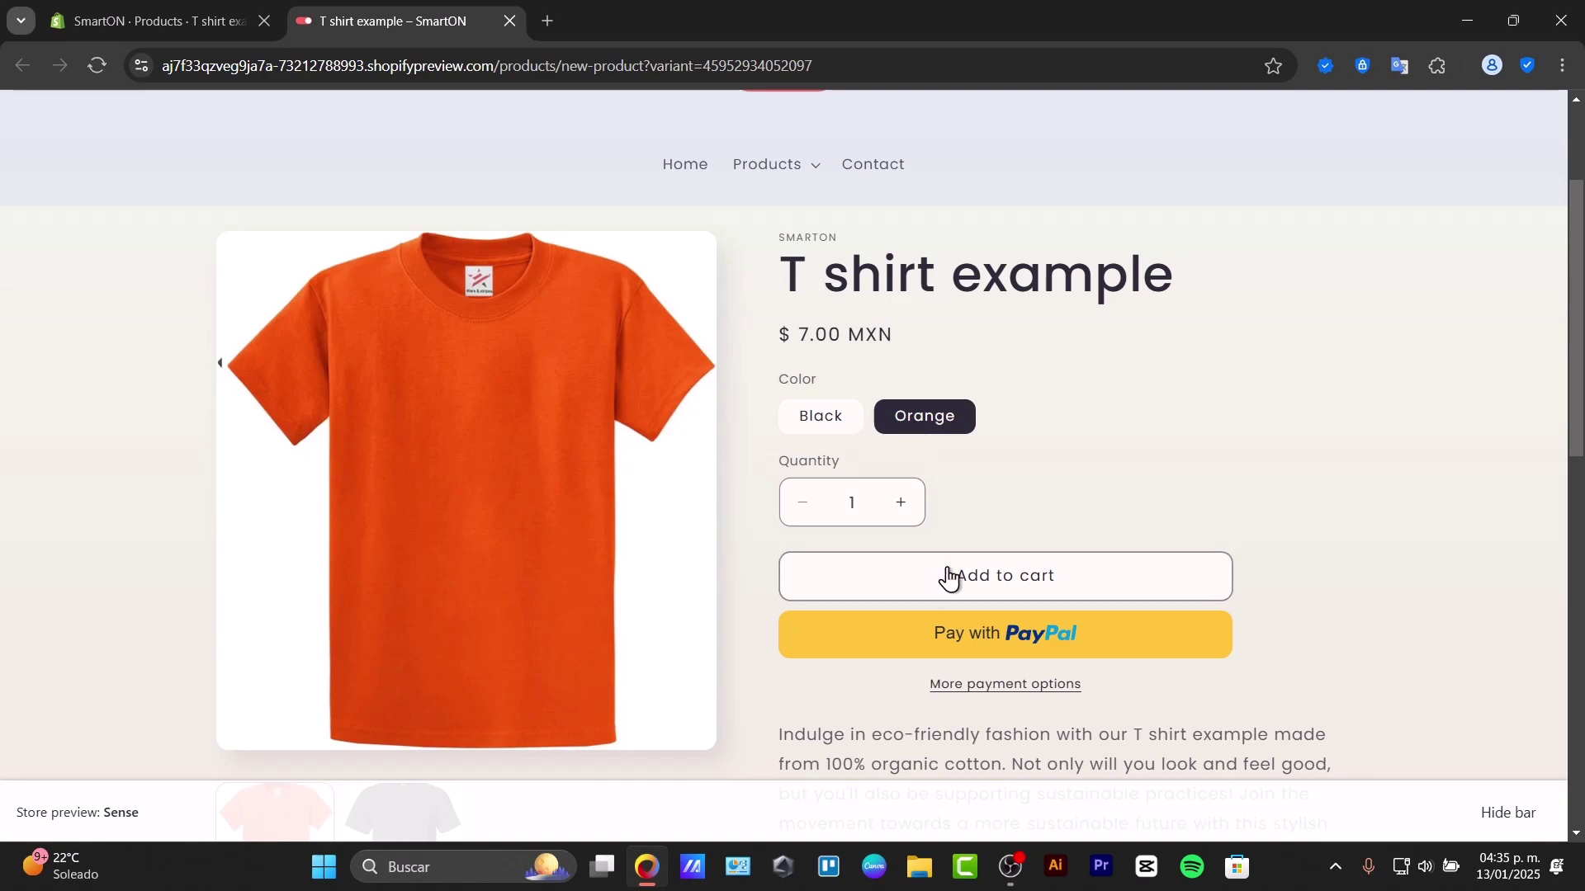
{"action": "scroll", "coordinate": [1019, 566], "scroll_direction": "up", "scroll_amount": 3}
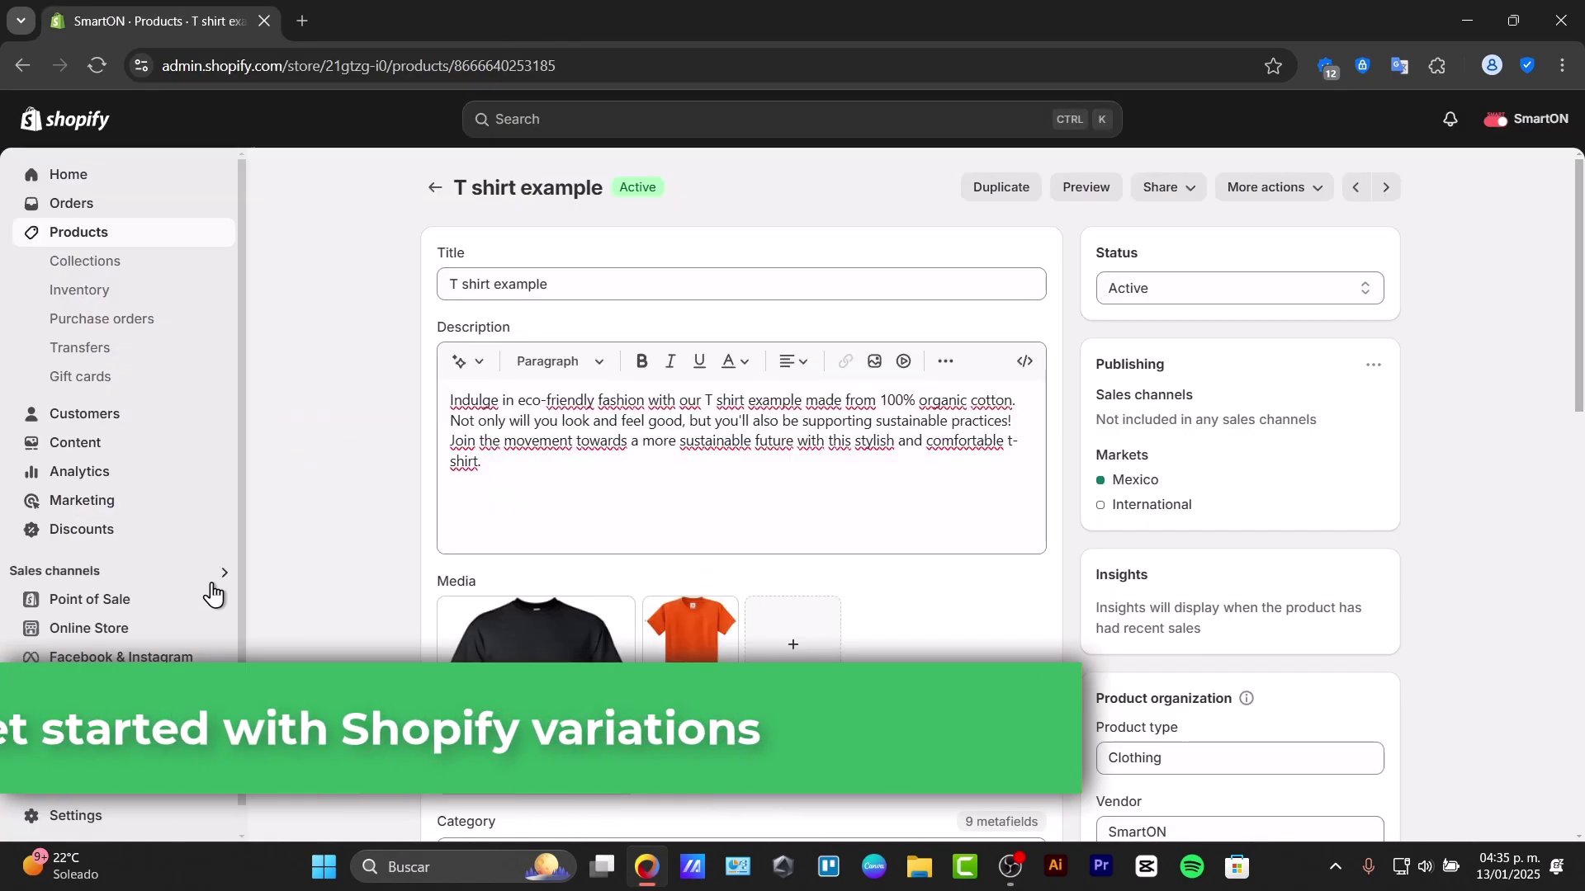
Step: Search the apps for 'variant' and open the Variant Option Product Options listing
{"action": "left_click", "coordinate": [217, 629]}
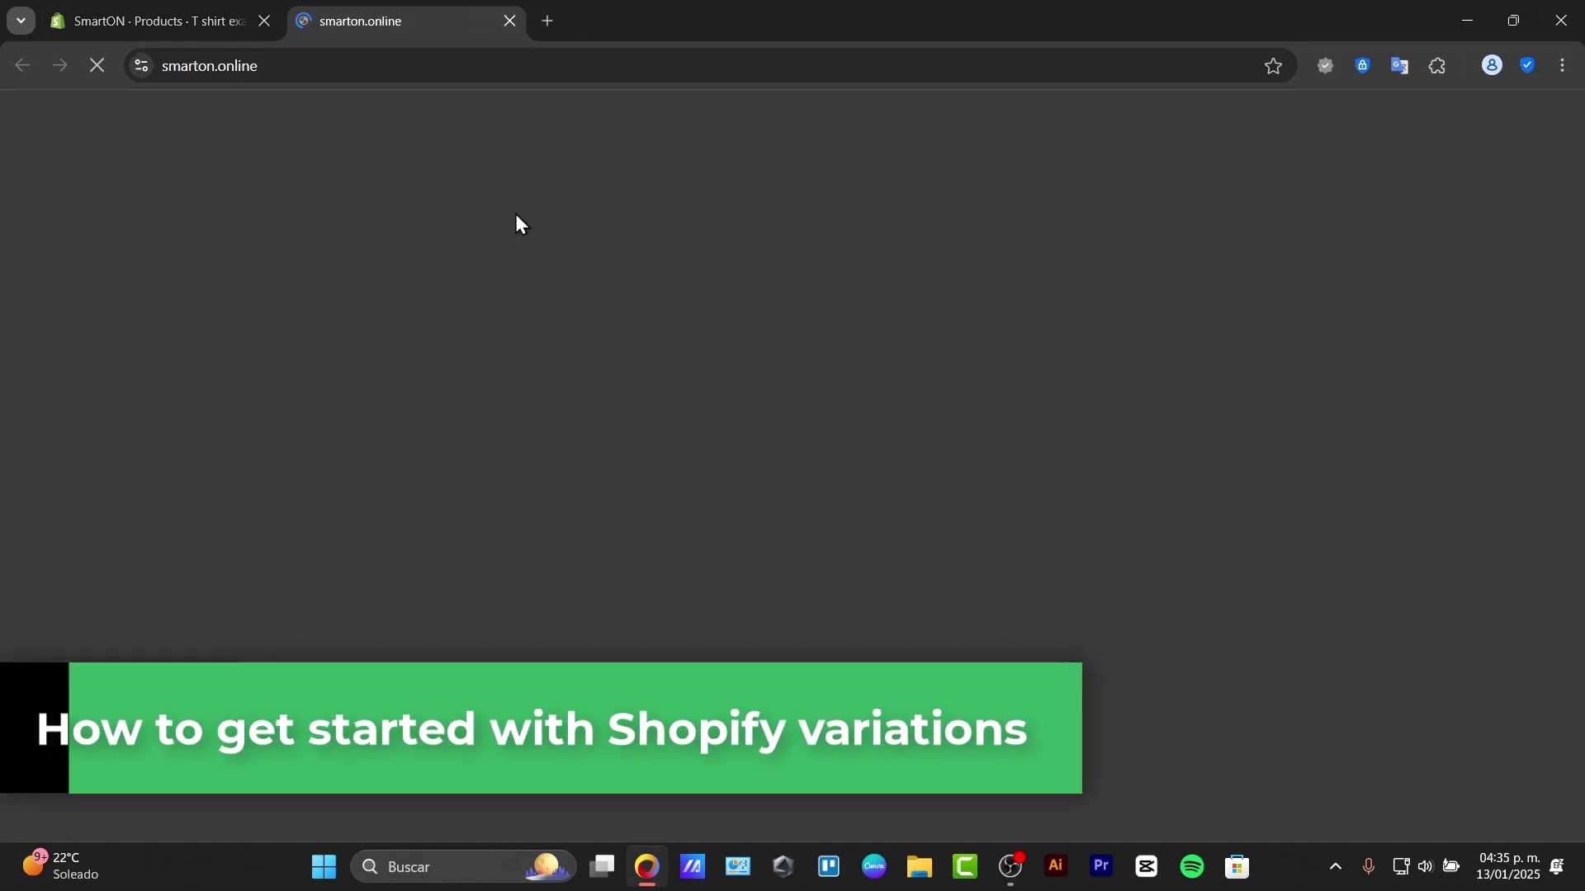
{"action": "left_click", "coordinate": [513, 22]}
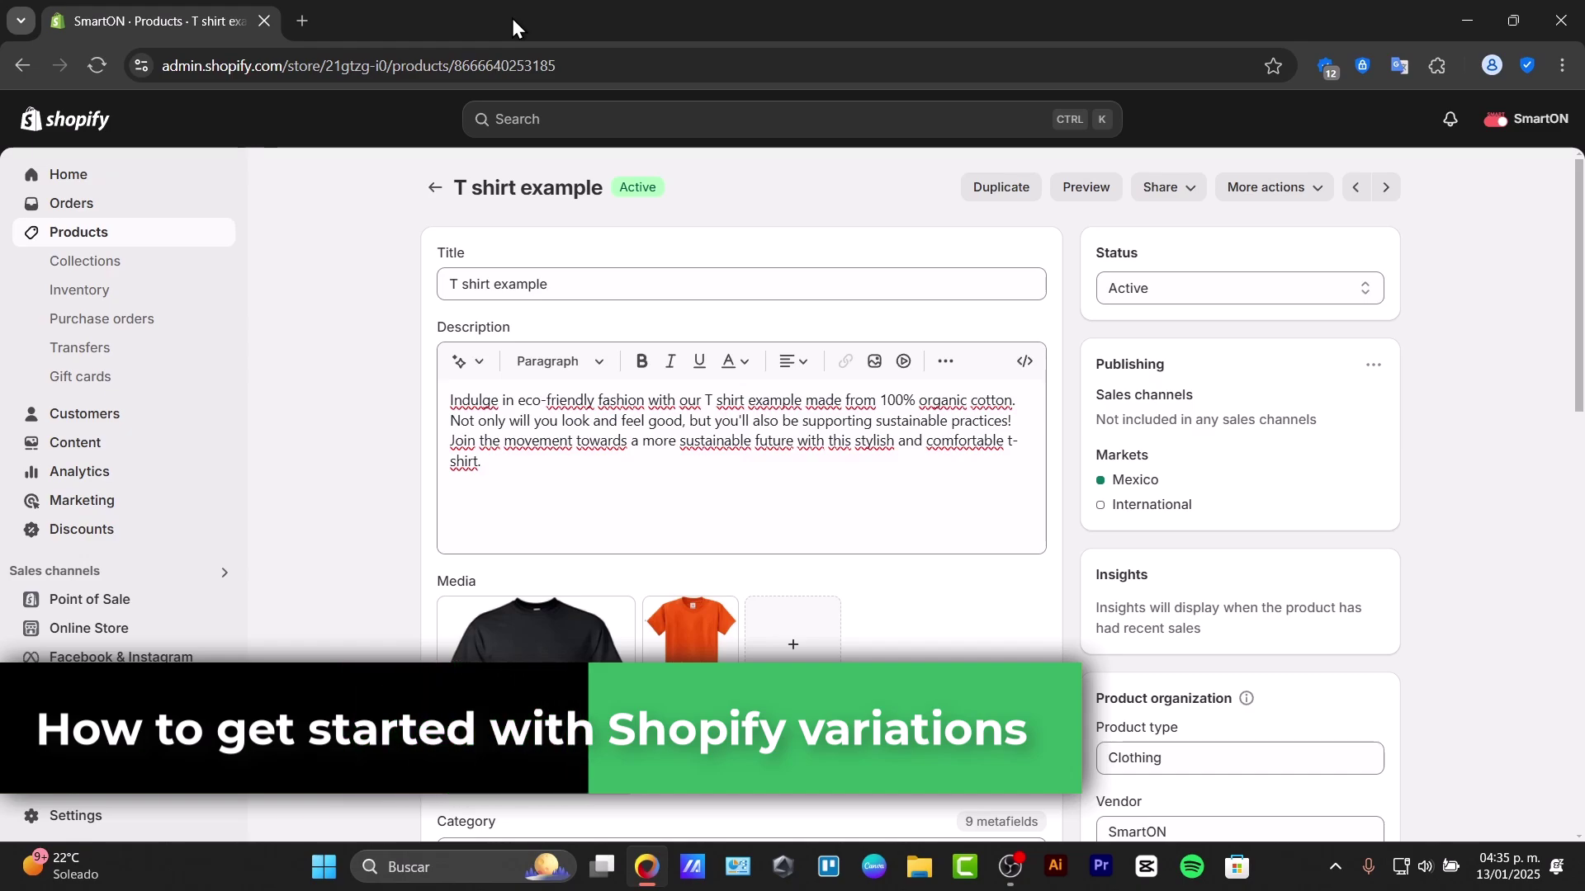
{"action": "left_click", "coordinate": [83, 175]}
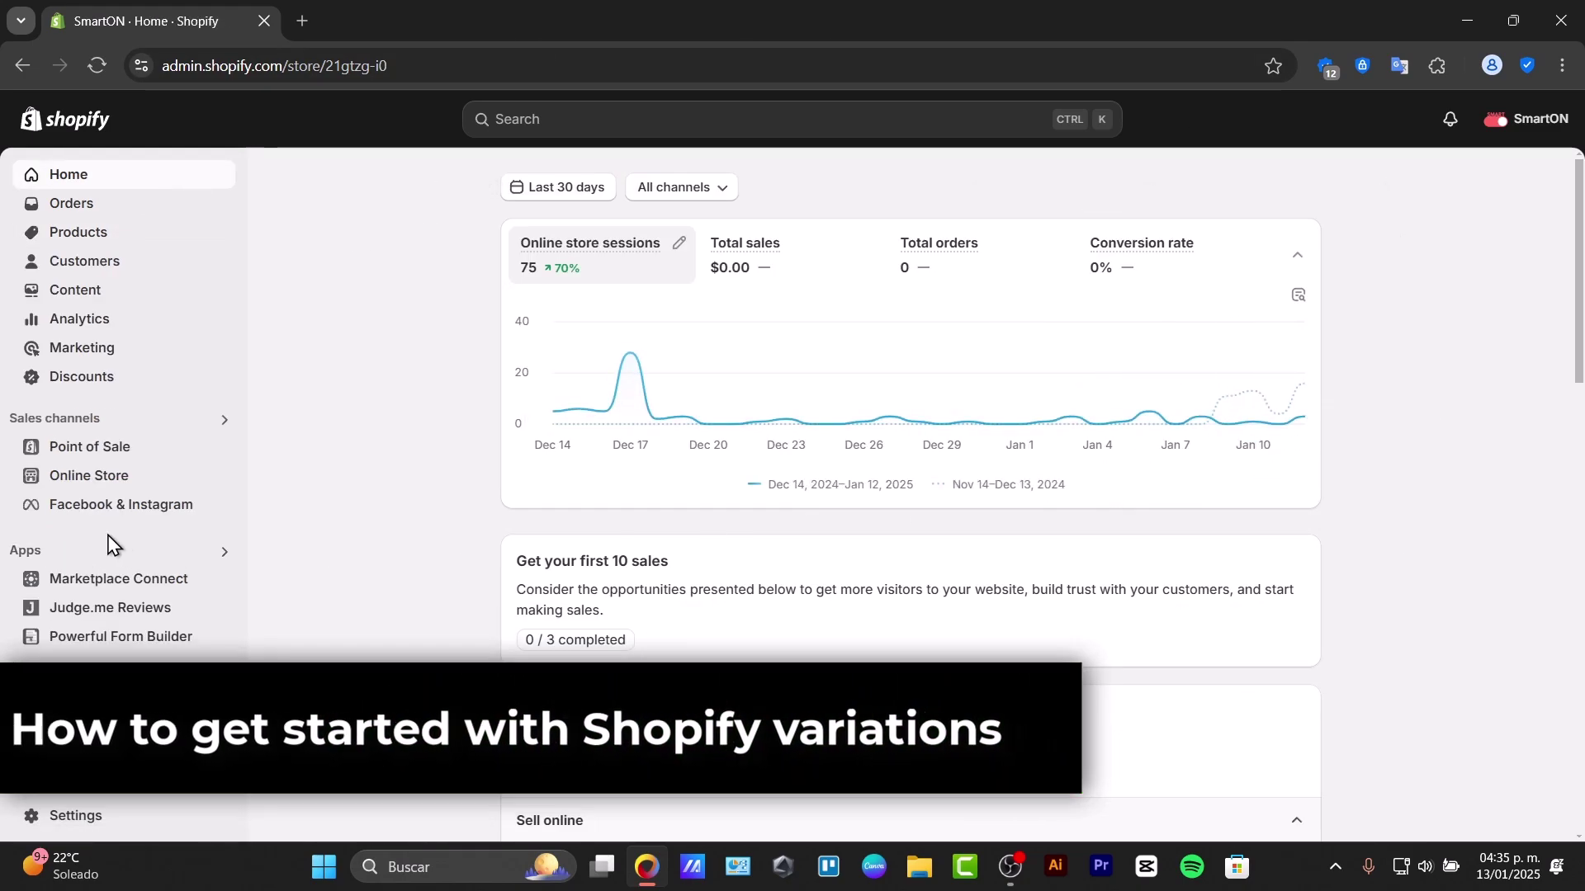
{"action": "left_click", "coordinate": [616, 121]}
{"action": "type", "text": "variant"}
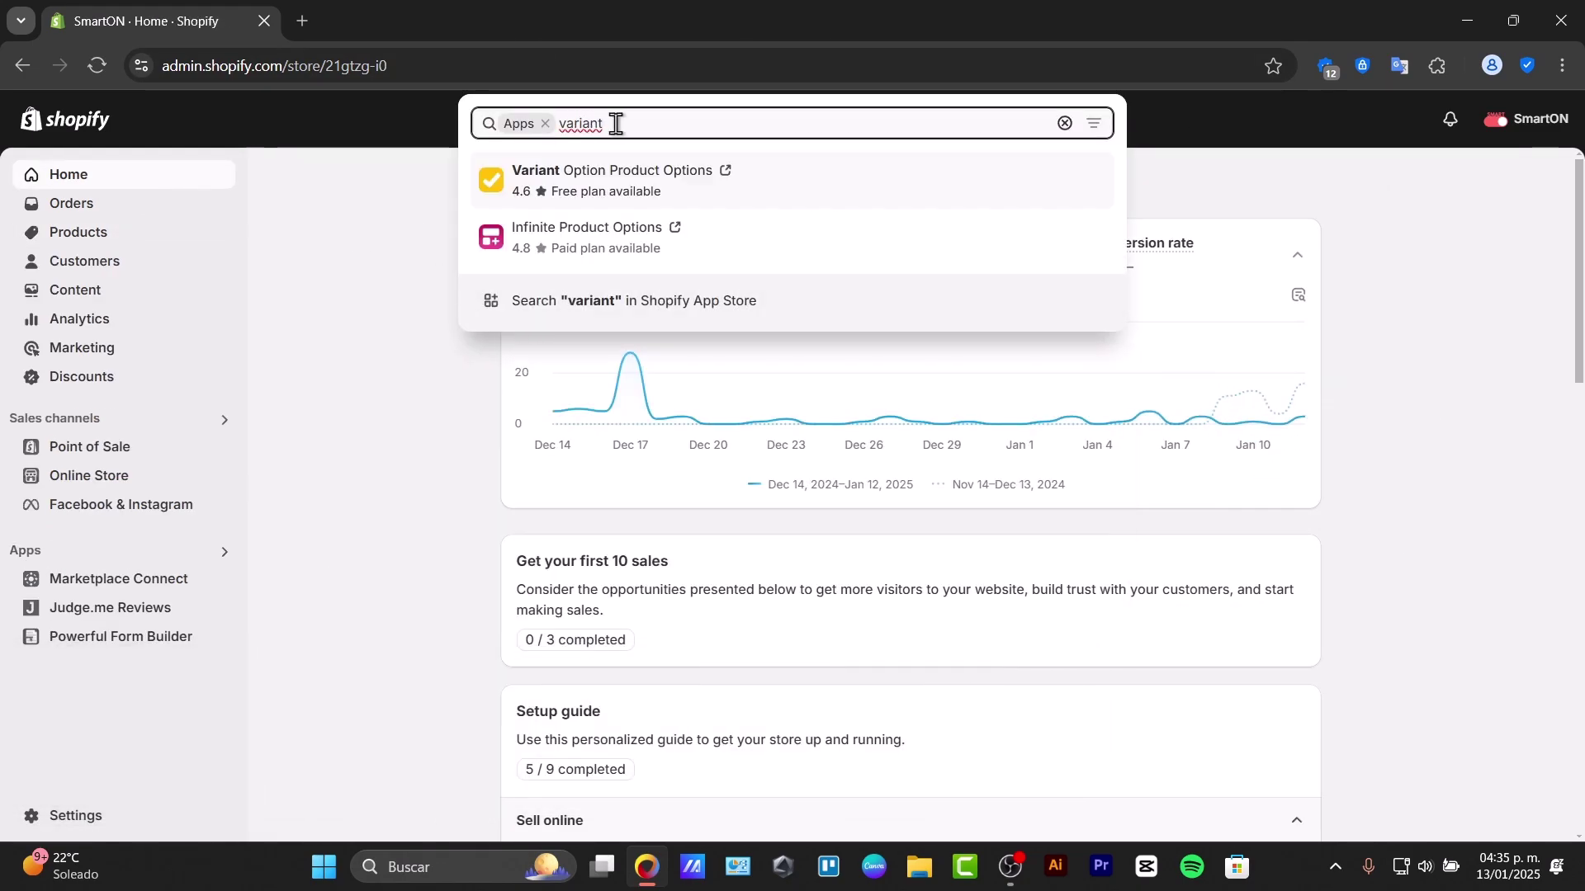
{"action": "left_click", "coordinate": [656, 181]}
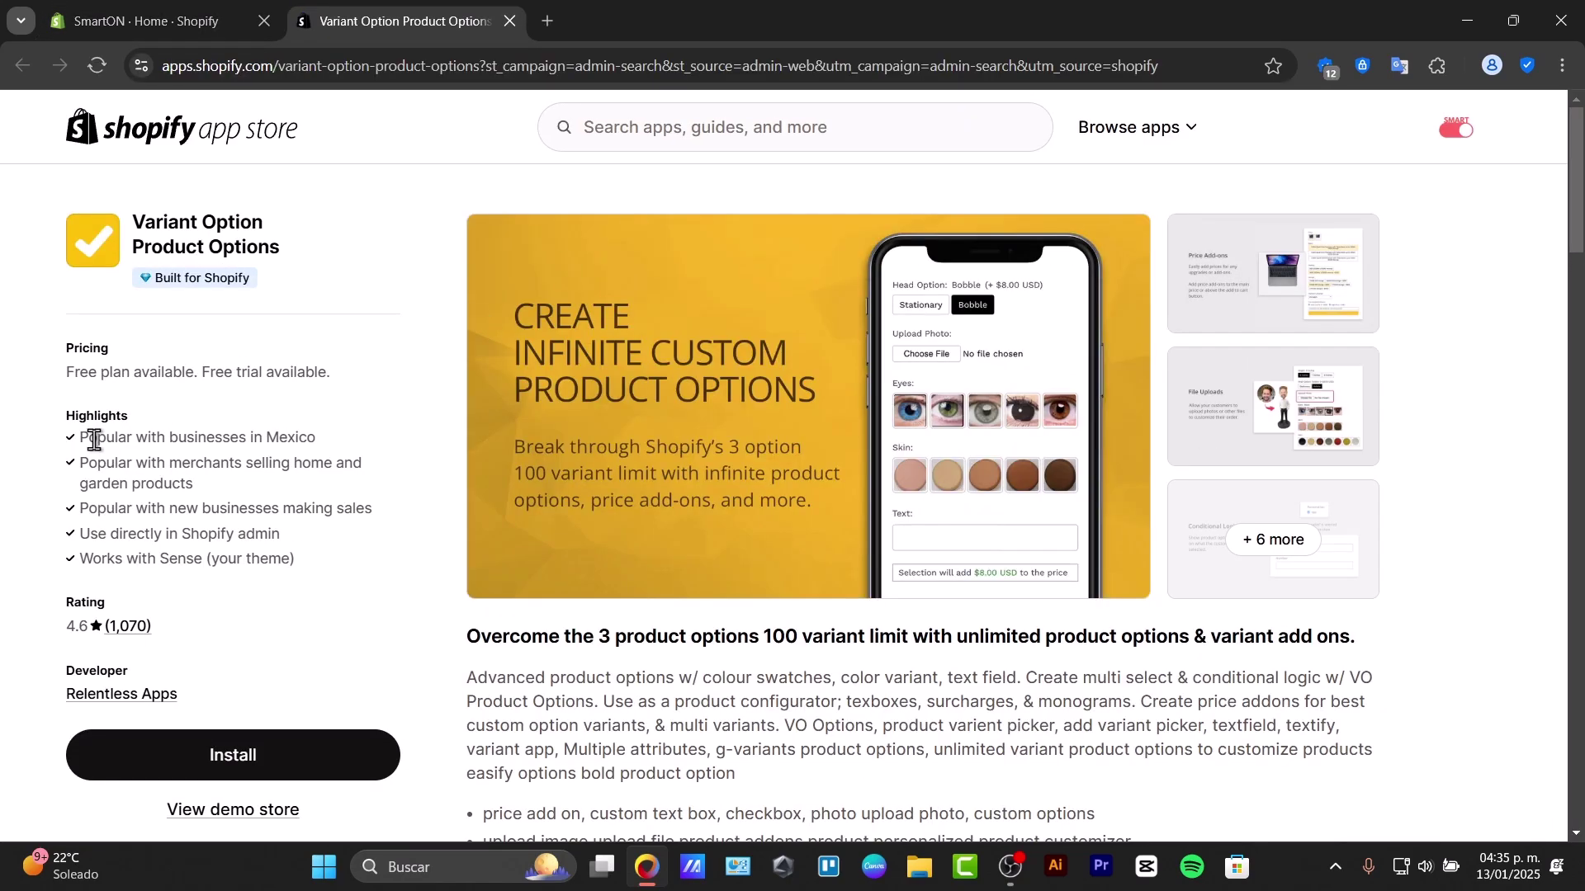
Step: Browse the app's feature screenshots, from File Uploads through Conditional Logic and beyond, then close the gallery
{"action": "left_click_drag", "start_coordinate": [94, 440], "coordinate": [285, 509]}
{"action": "left_click", "coordinate": [1321, 386]}
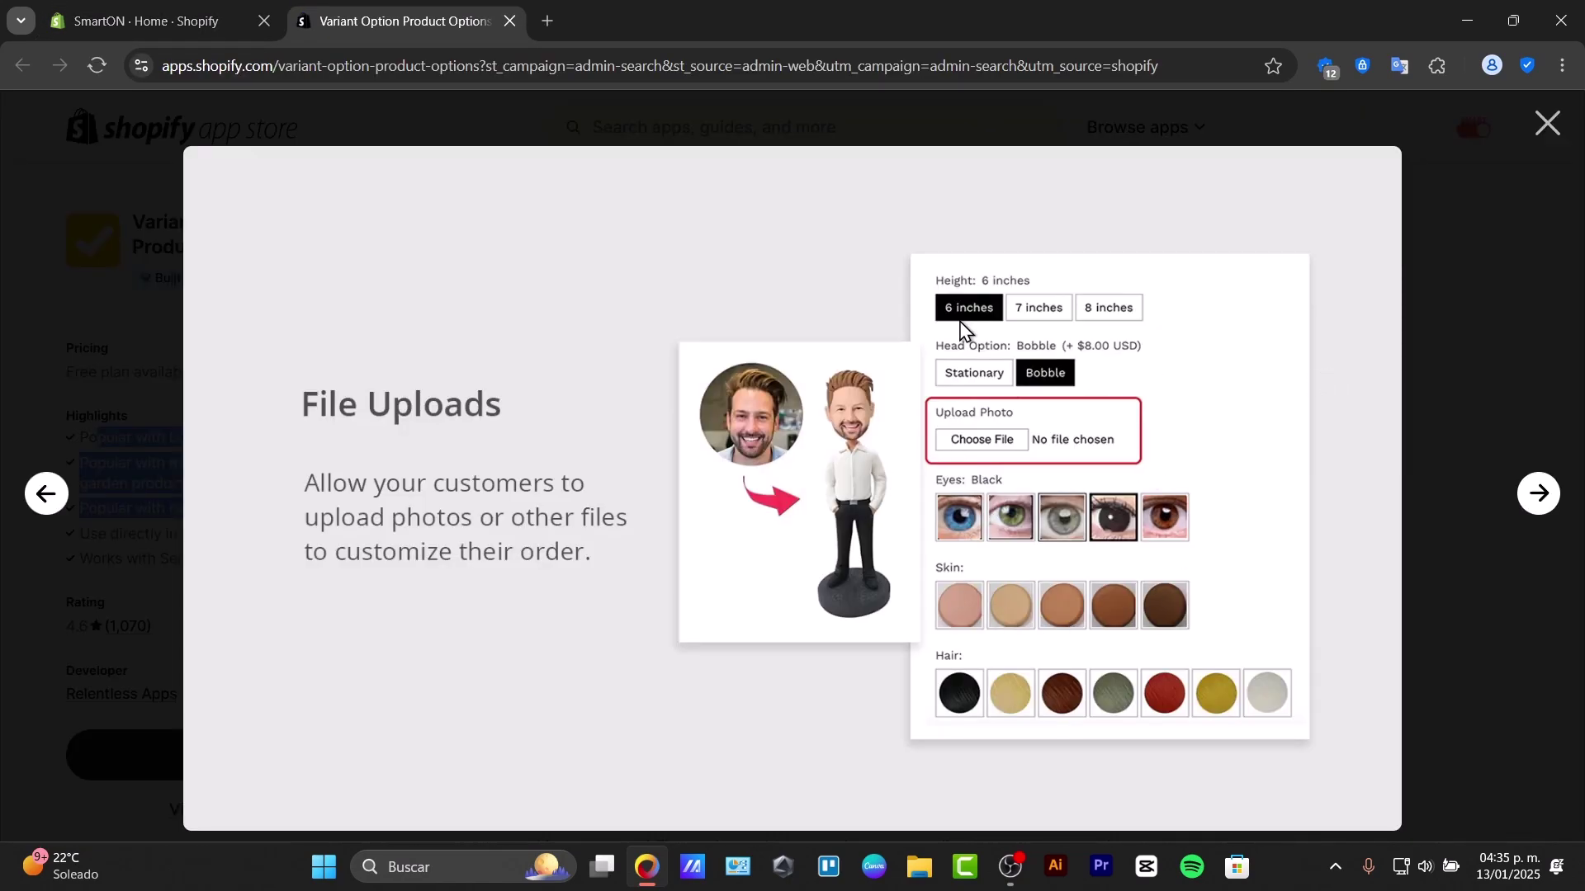
{"action": "left_click", "coordinate": [1539, 493]}
{"action": "left_click", "coordinate": [1545, 505]}
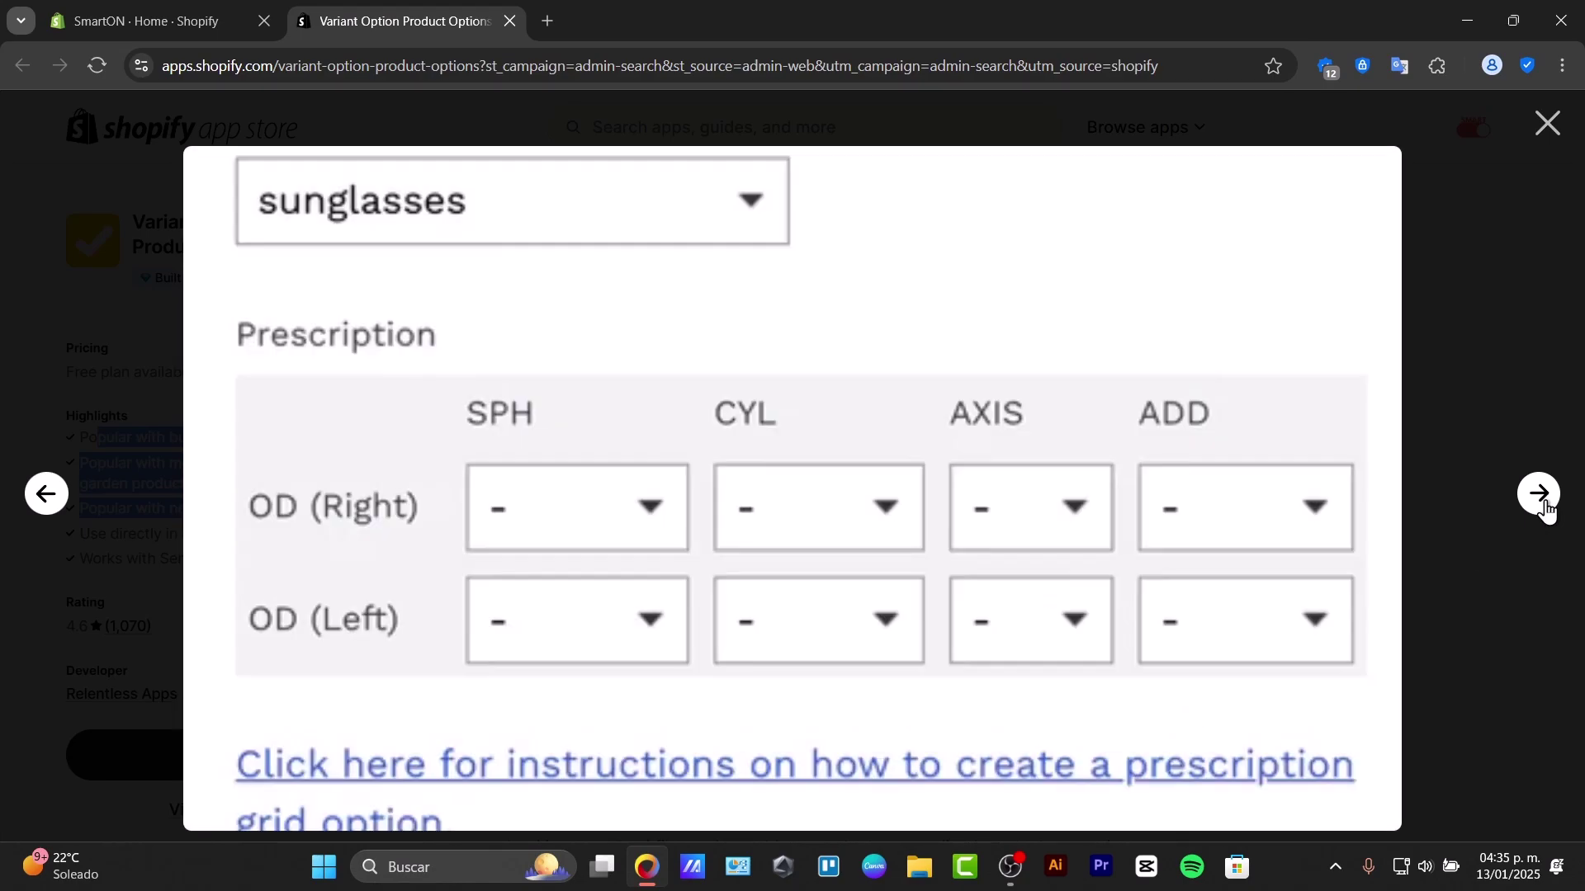
{"action": "left_click", "coordinate": [1540, 497]}
{"action": "left_click", "coordinate": [1537, 495]}
{"action": "left_click", "coordinate": [1503, 371]}
{"action": "left_click", "coordinate": [190, 21]}
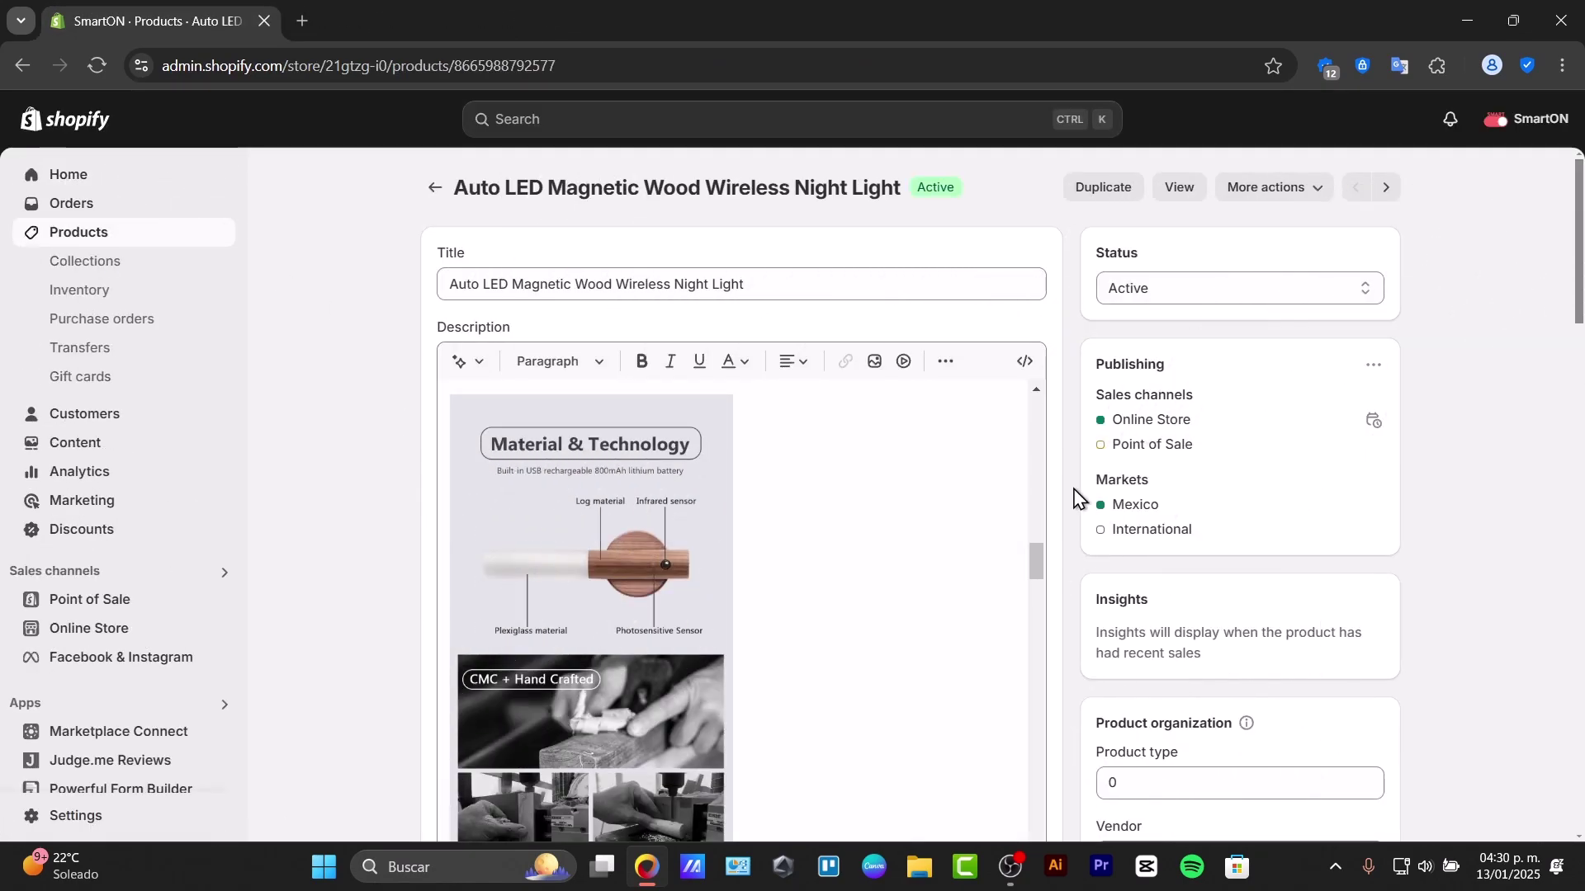
Step: Review the Auto LED night light's Variants and Search engine listing, then return to Home
{"action": "scroll", "coordinate": [1284, 492], "scroll_direction": "down", "scroll_amount": 20}
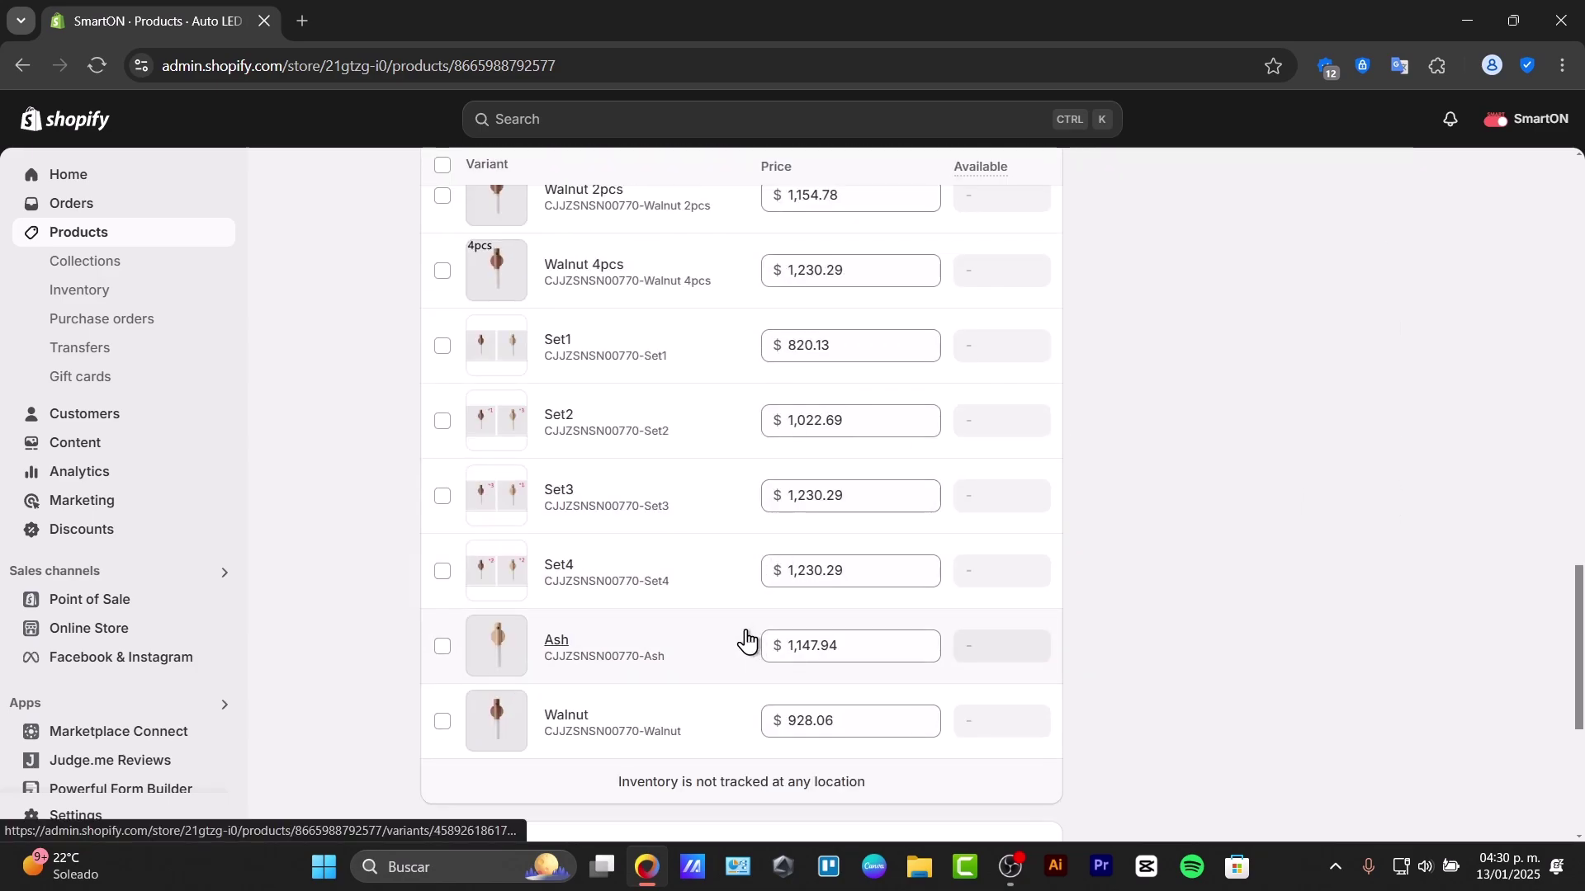
{"action": "scroll", "coordinate": [747, 641], "scroll_direction": "down", "scroll_amount": 5}
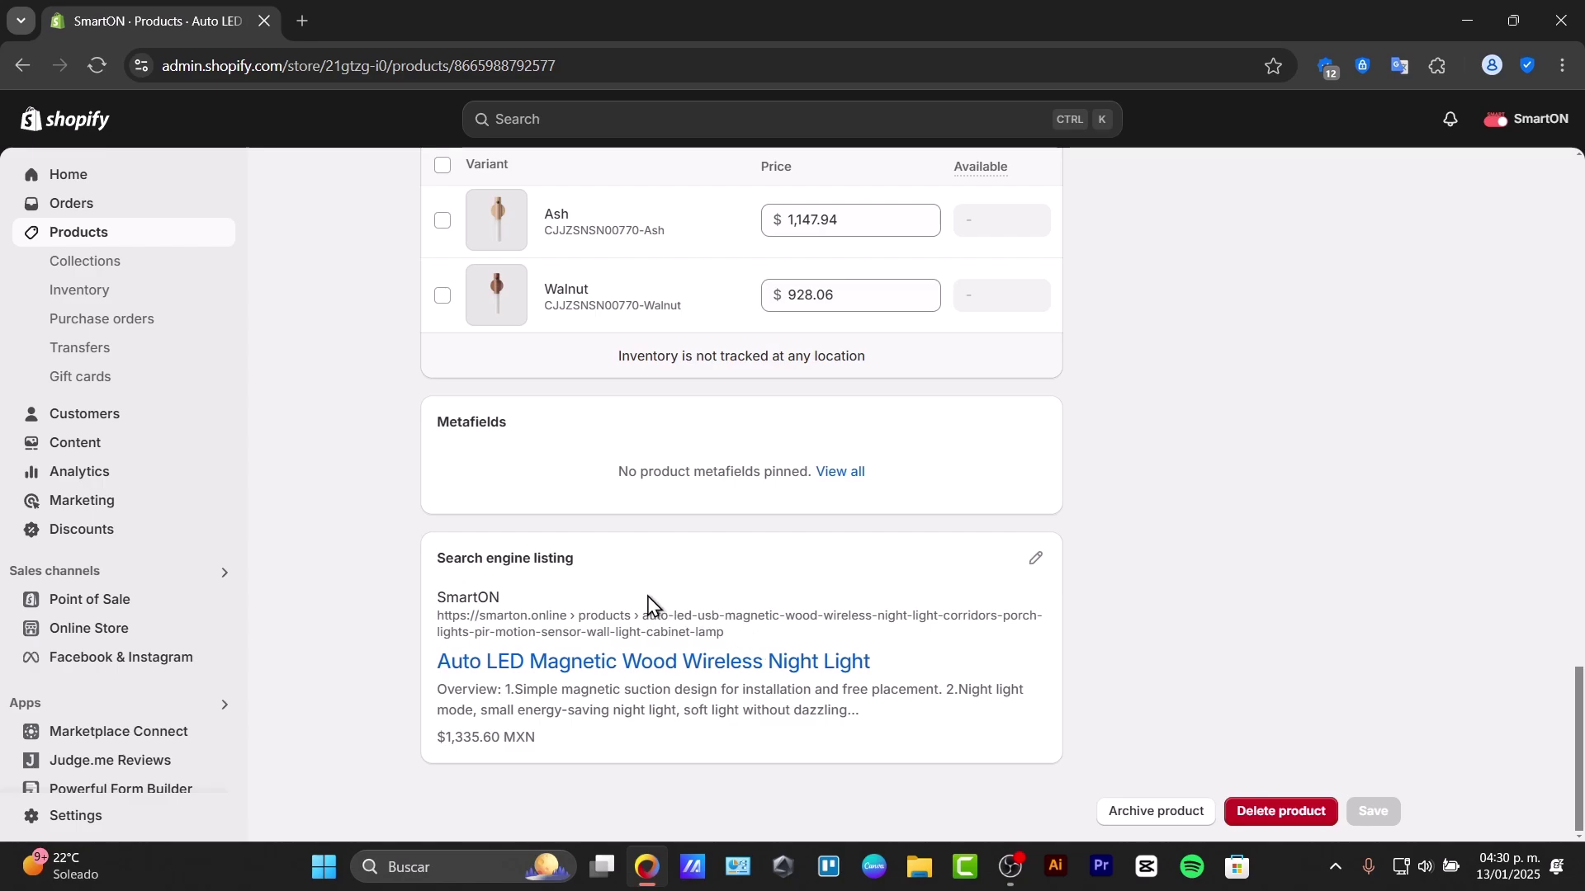
{"action": "left_click", "coordinate": [99, 175]}
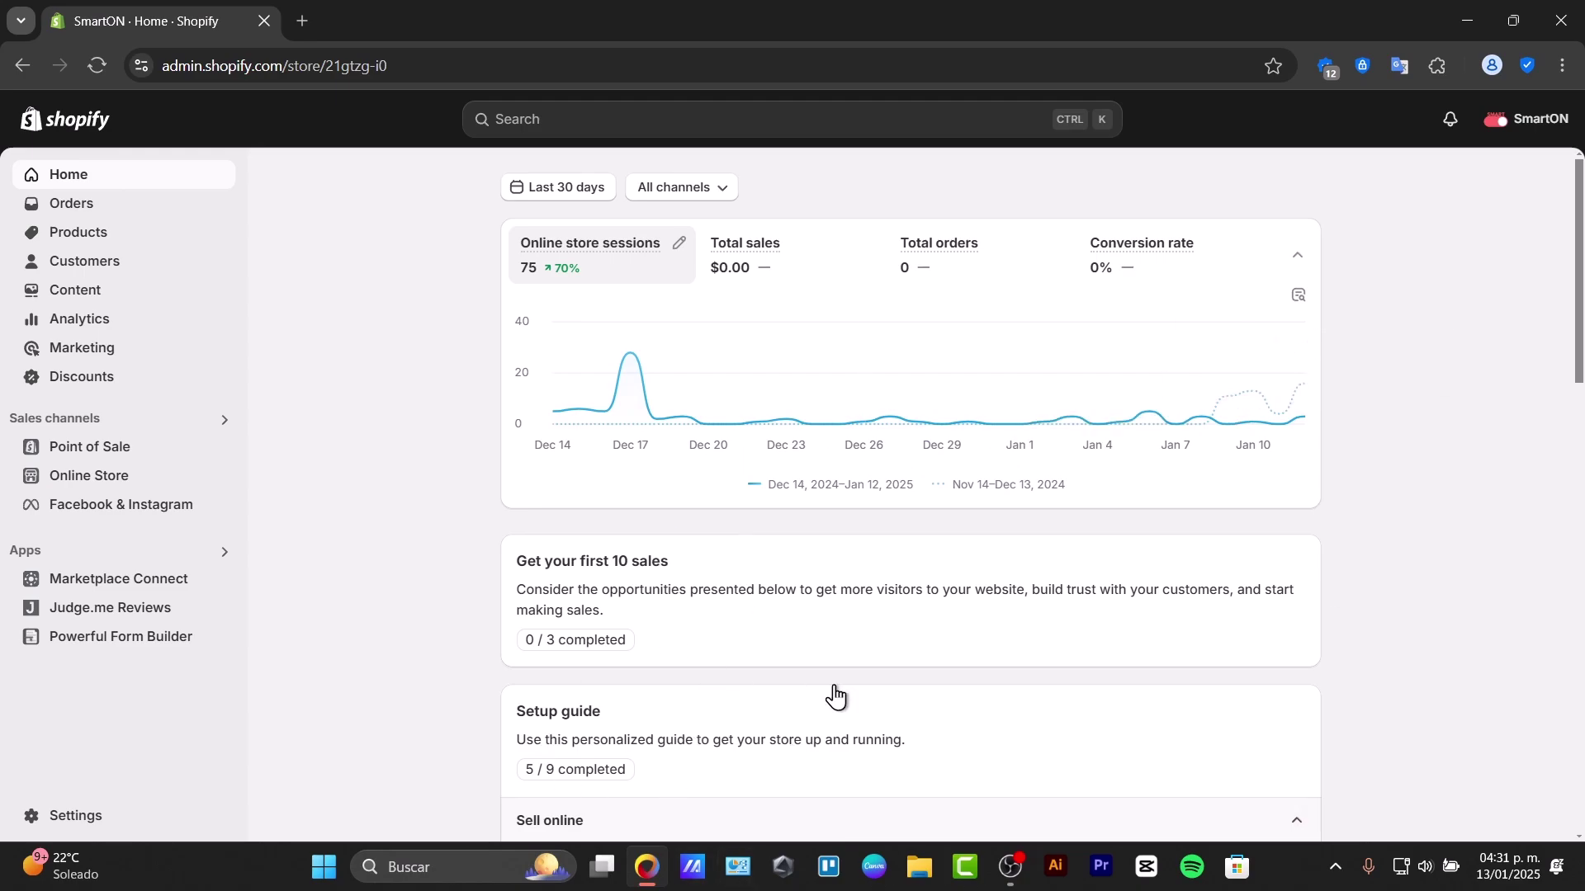
Step: Open the existing 'New product' item from the Products list
{"action": "mouse_move", "coordinate": [1085, 431]}
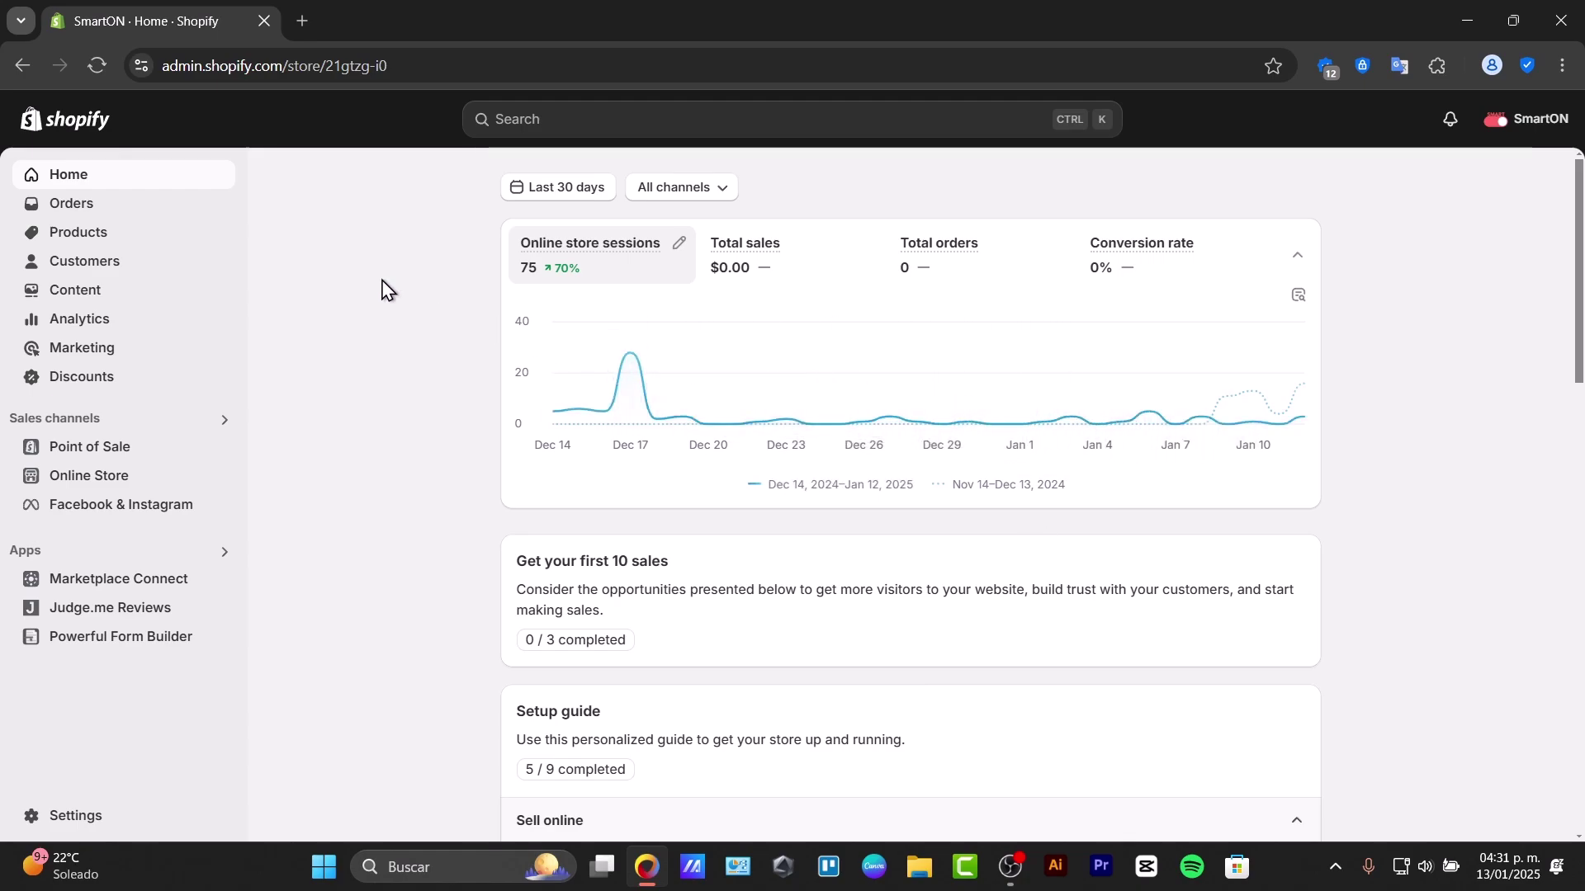
{"action": "left_click", "coordinate": [83, 240]}
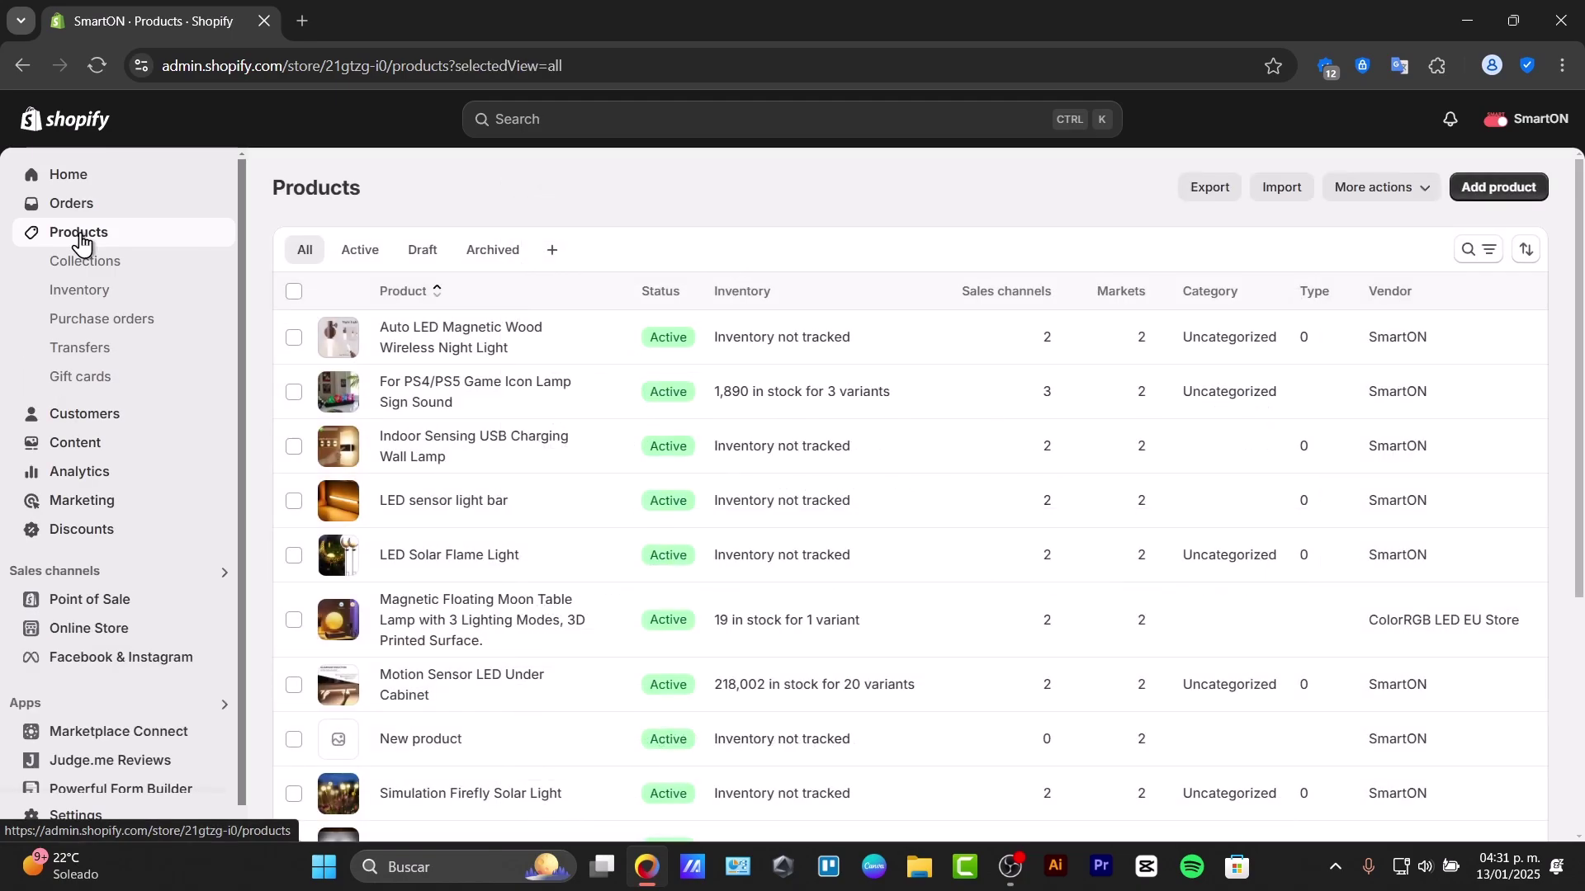
{"action": "left_click", "coordinate": [434, 741]}
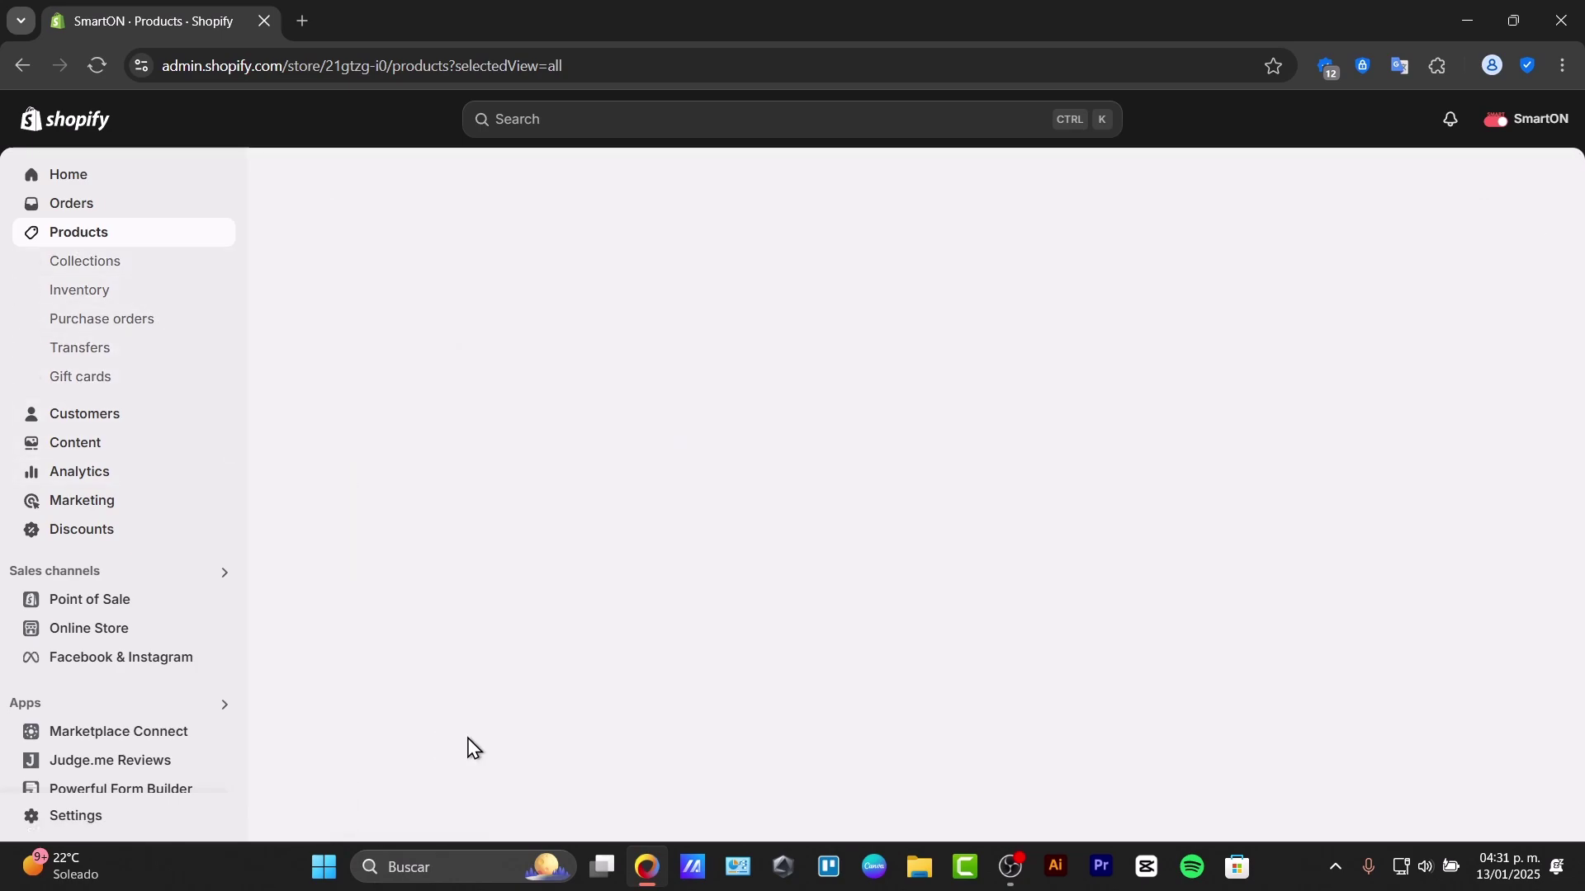
{"action": "scroll", "coordinate": [852, 528], "scroll_direction": "down", "scroll_amount": 7}
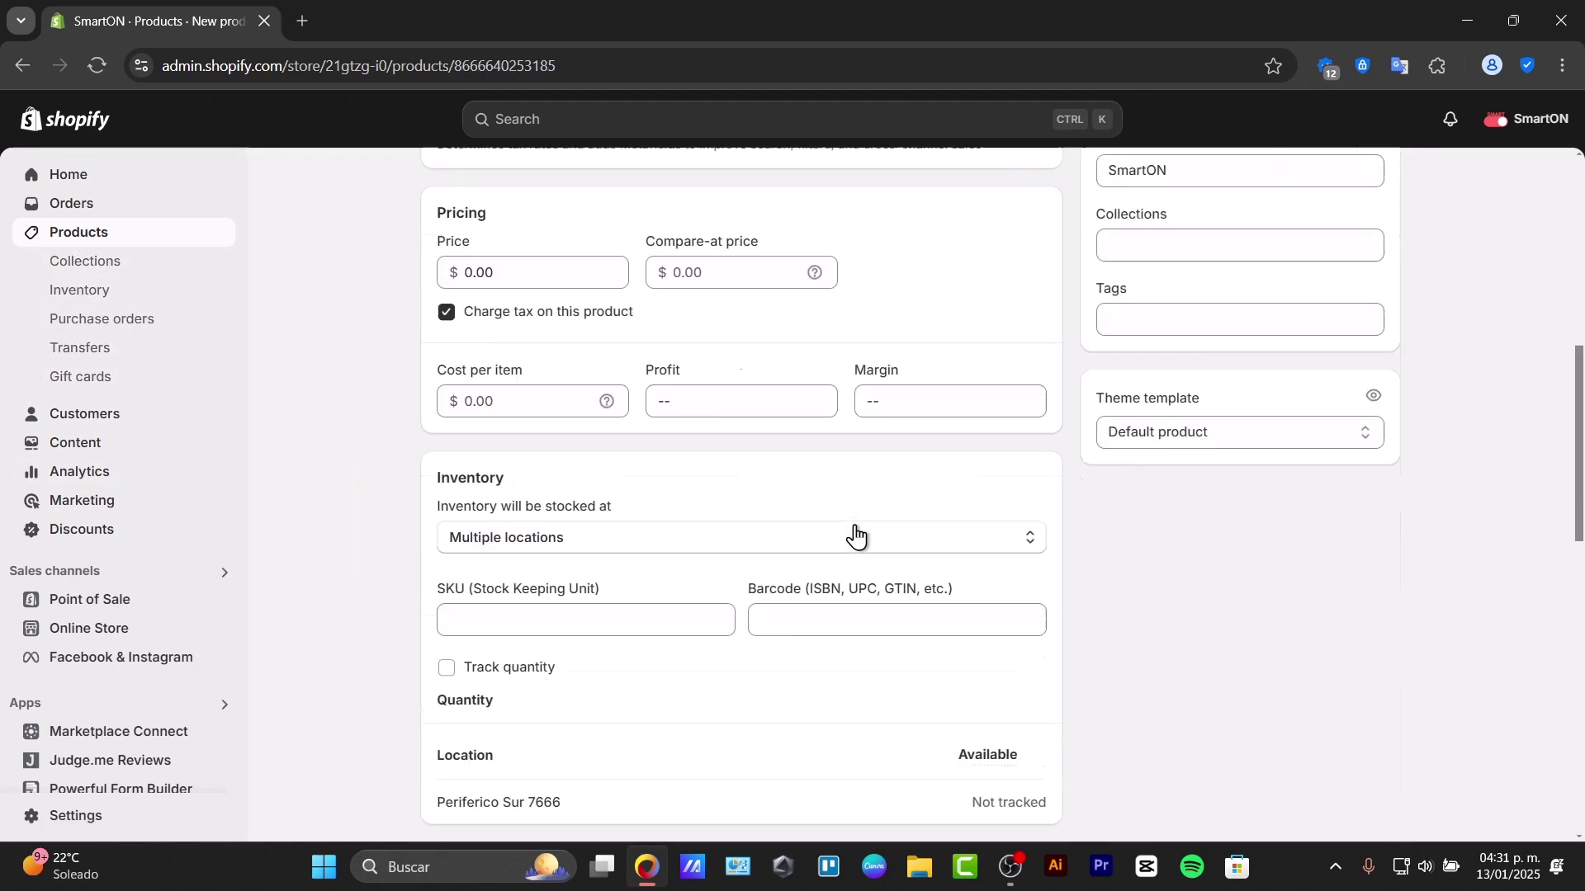
{"action": "scroll", "coordinate": [849, 531], "scroll_direction": "down", "scroll_amount": 2}
{"action": "scroll", "coordinate": [648, 382], "scroll_direction": "up", "scroll_amount": 10}
Step: Rename the product title to 'T shirt example'
{"action": "triple_click", "coordinate": [576, 286]}
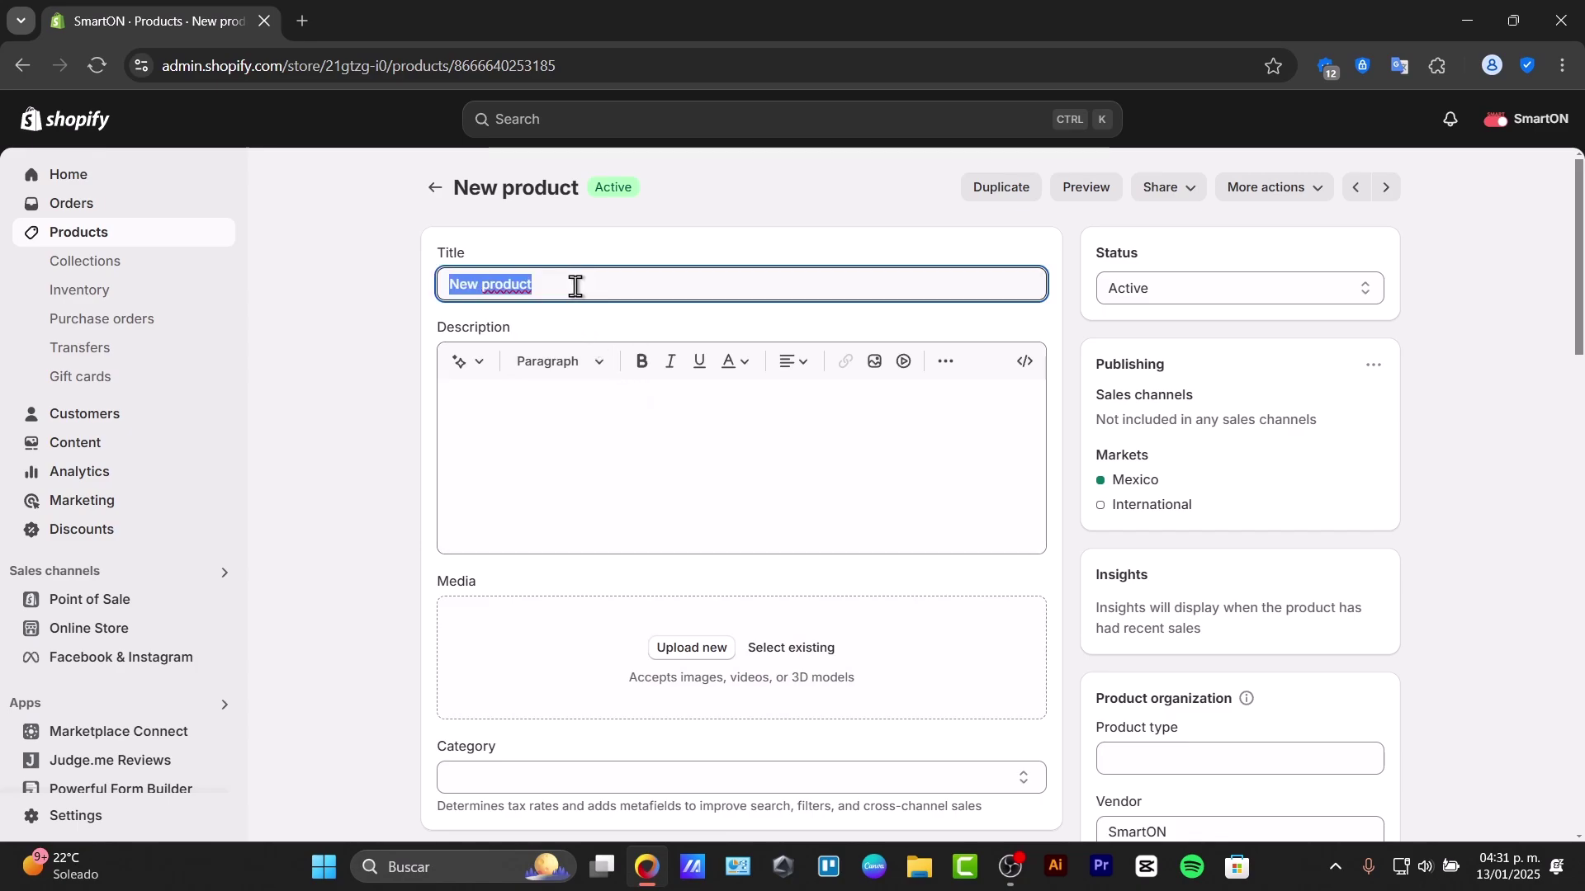
{"action": "type", "text": "t s"}
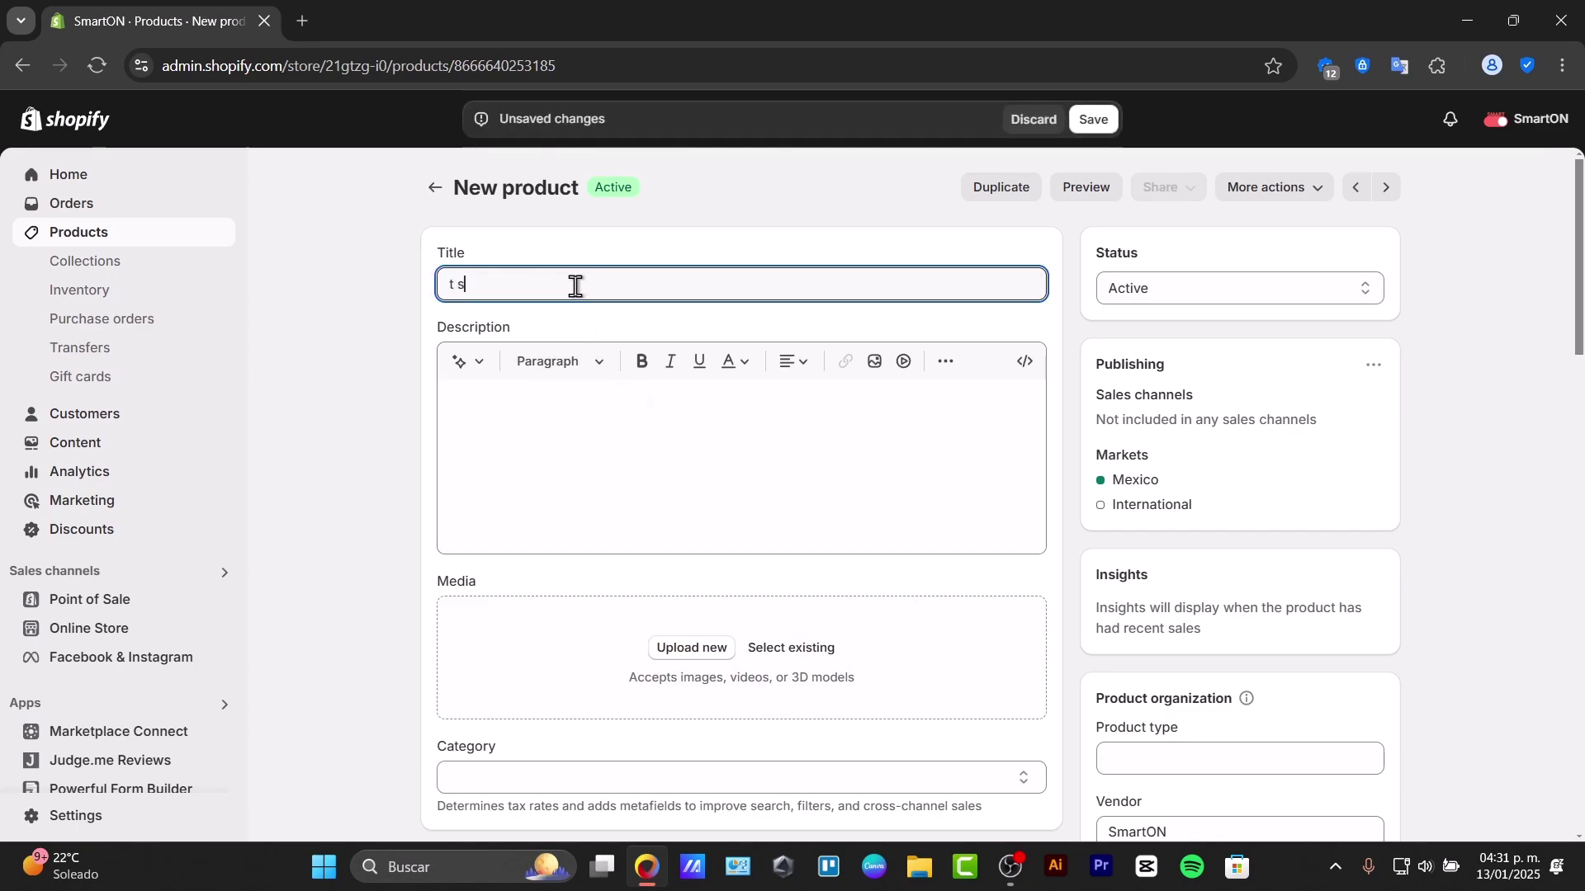
{"action": "key", "text": "BackSpace"}
{"action": "type", "text": "t"}
{"action": "key", "text": "BackSpace"}
{"action": "type", "text": "T shirt "}
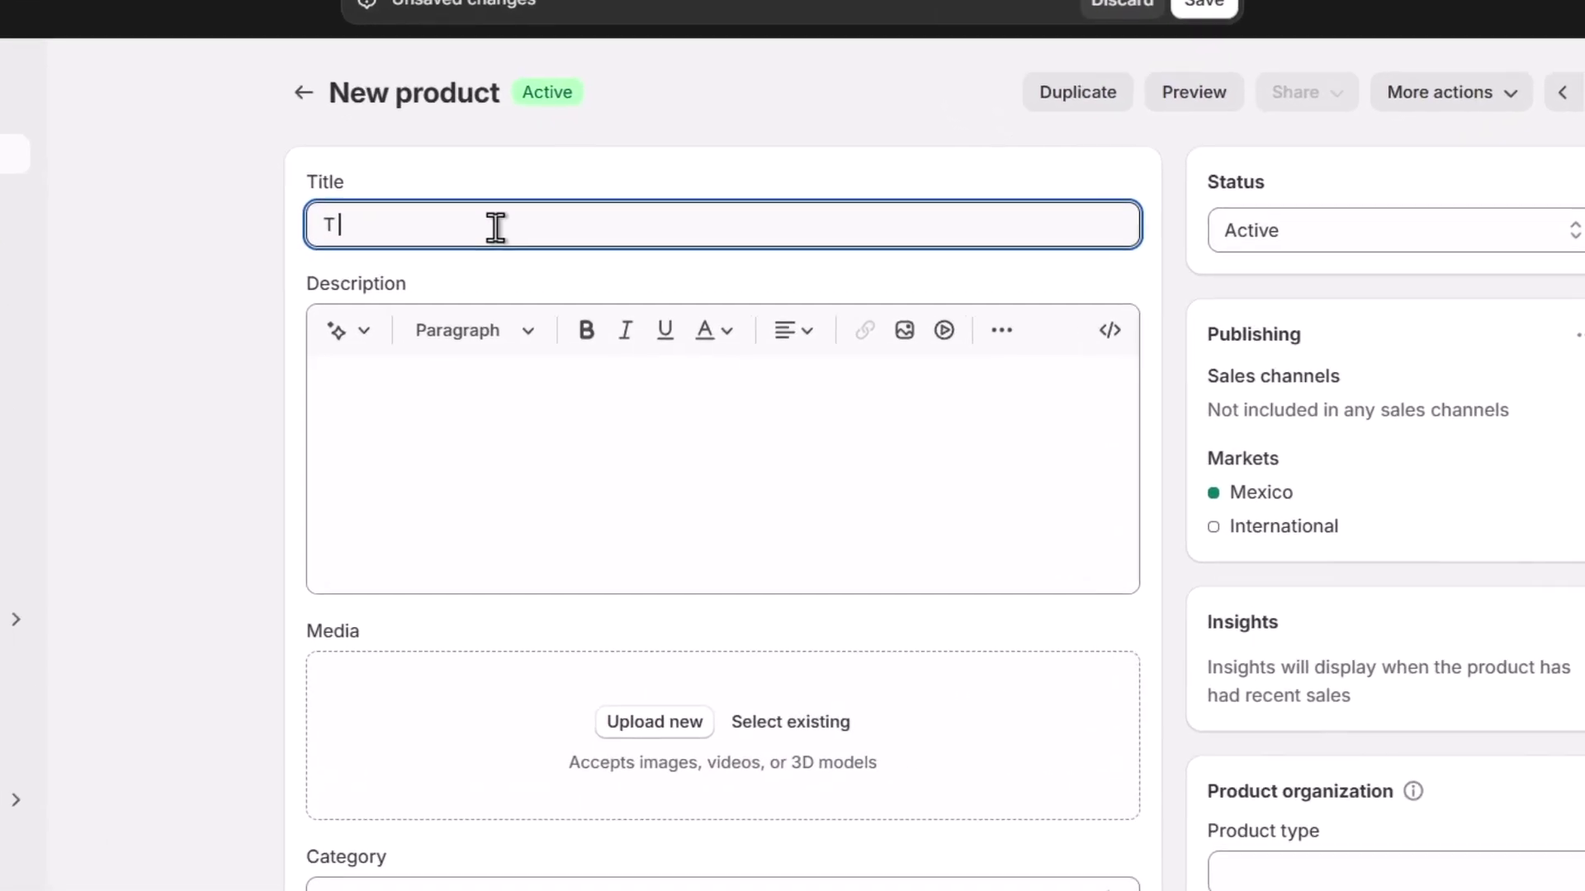
{"action": "type", "text": "example"}
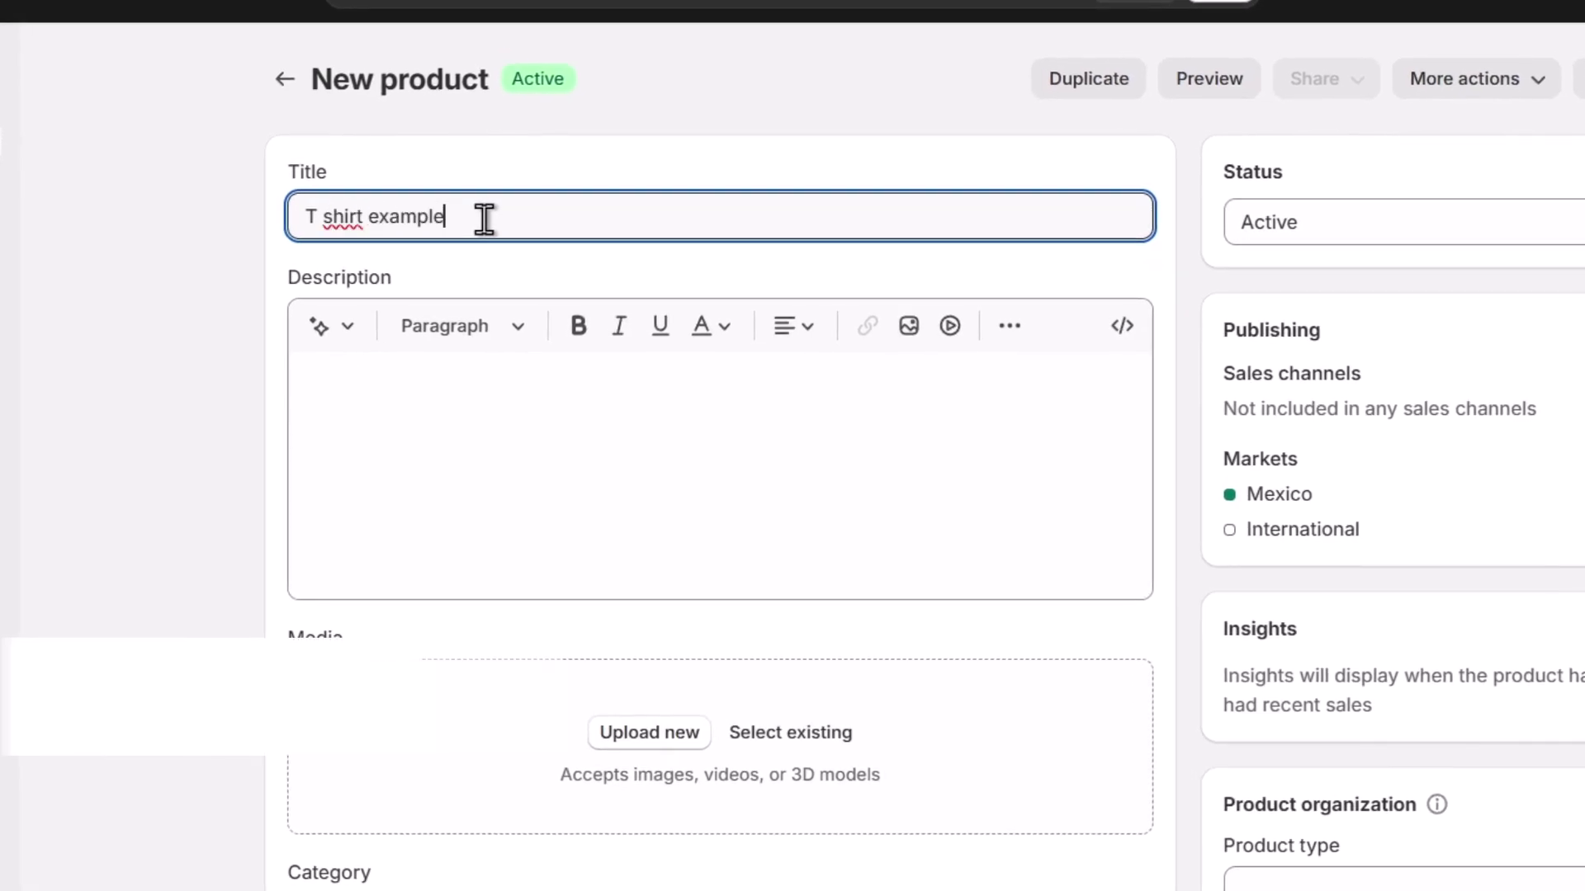
Step: Draft 't hsirt 100% cotton', then keep an AI description in Persuasive tone with keywords 'organic cotton'
{"action": "left_click", "coordinate": [650, 425]}
{"action": "type", "text": "t hsi"}
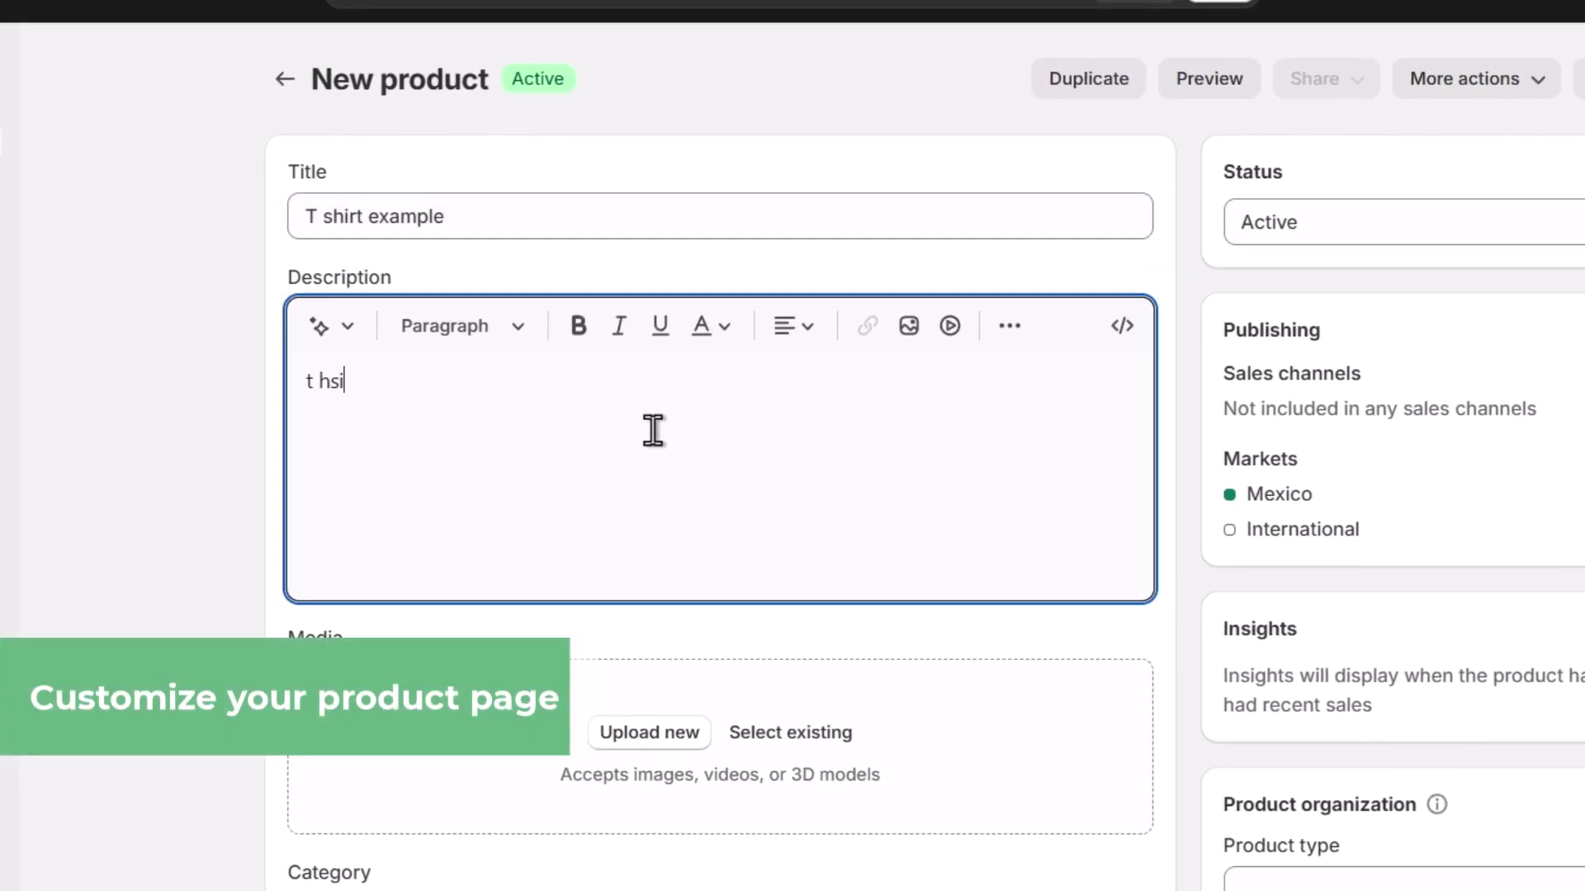
{"action": "type", "text": "rt 100% cotton"}
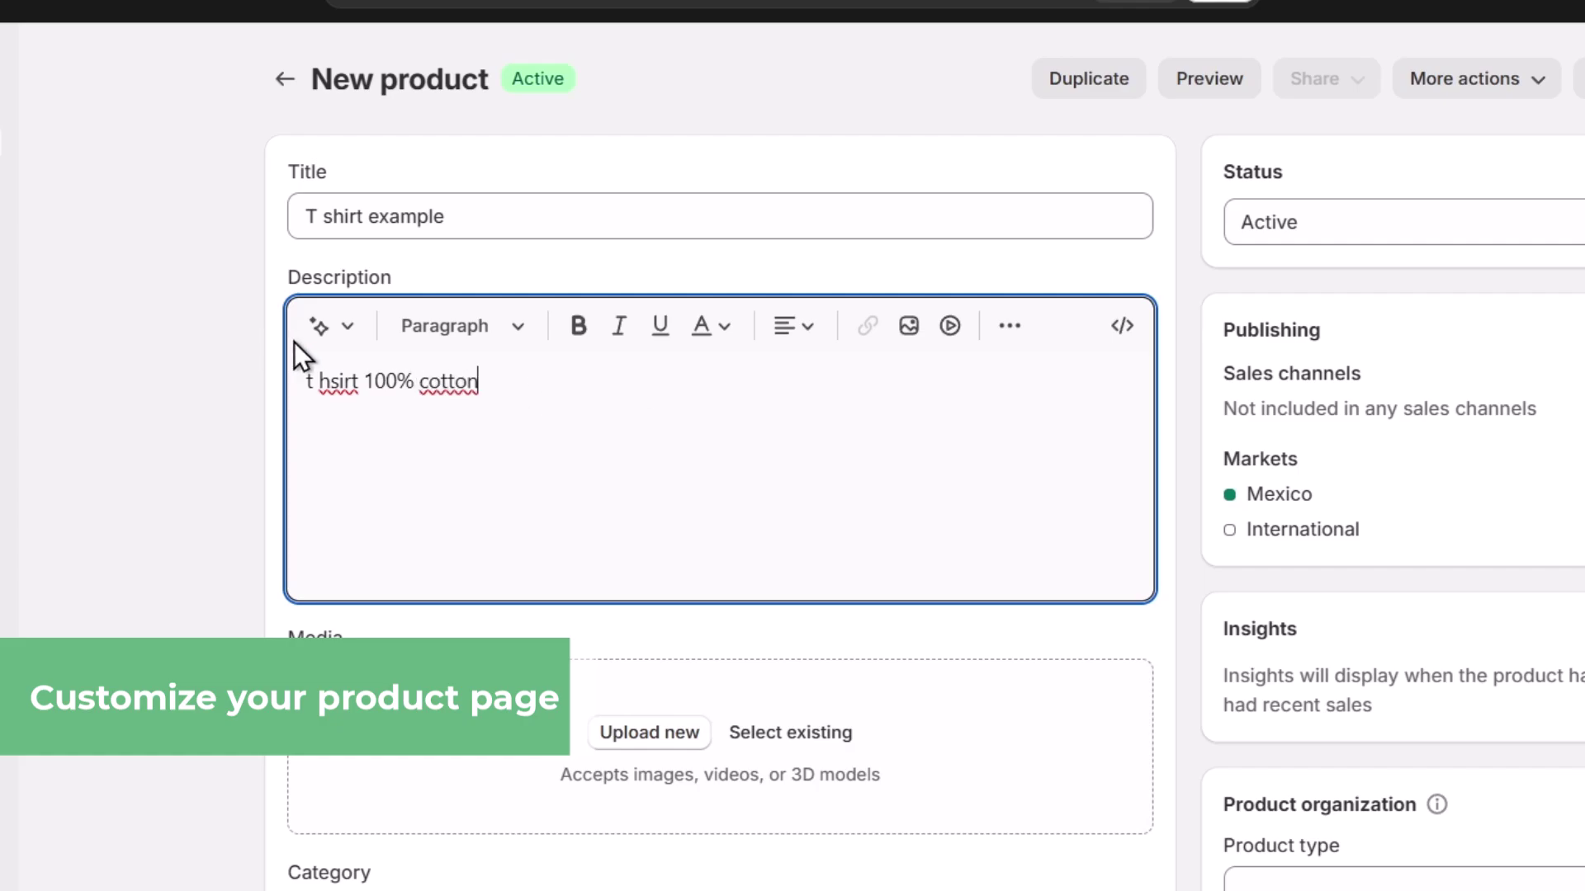
{"action": "left_click", "coordinate": [320, 327]}
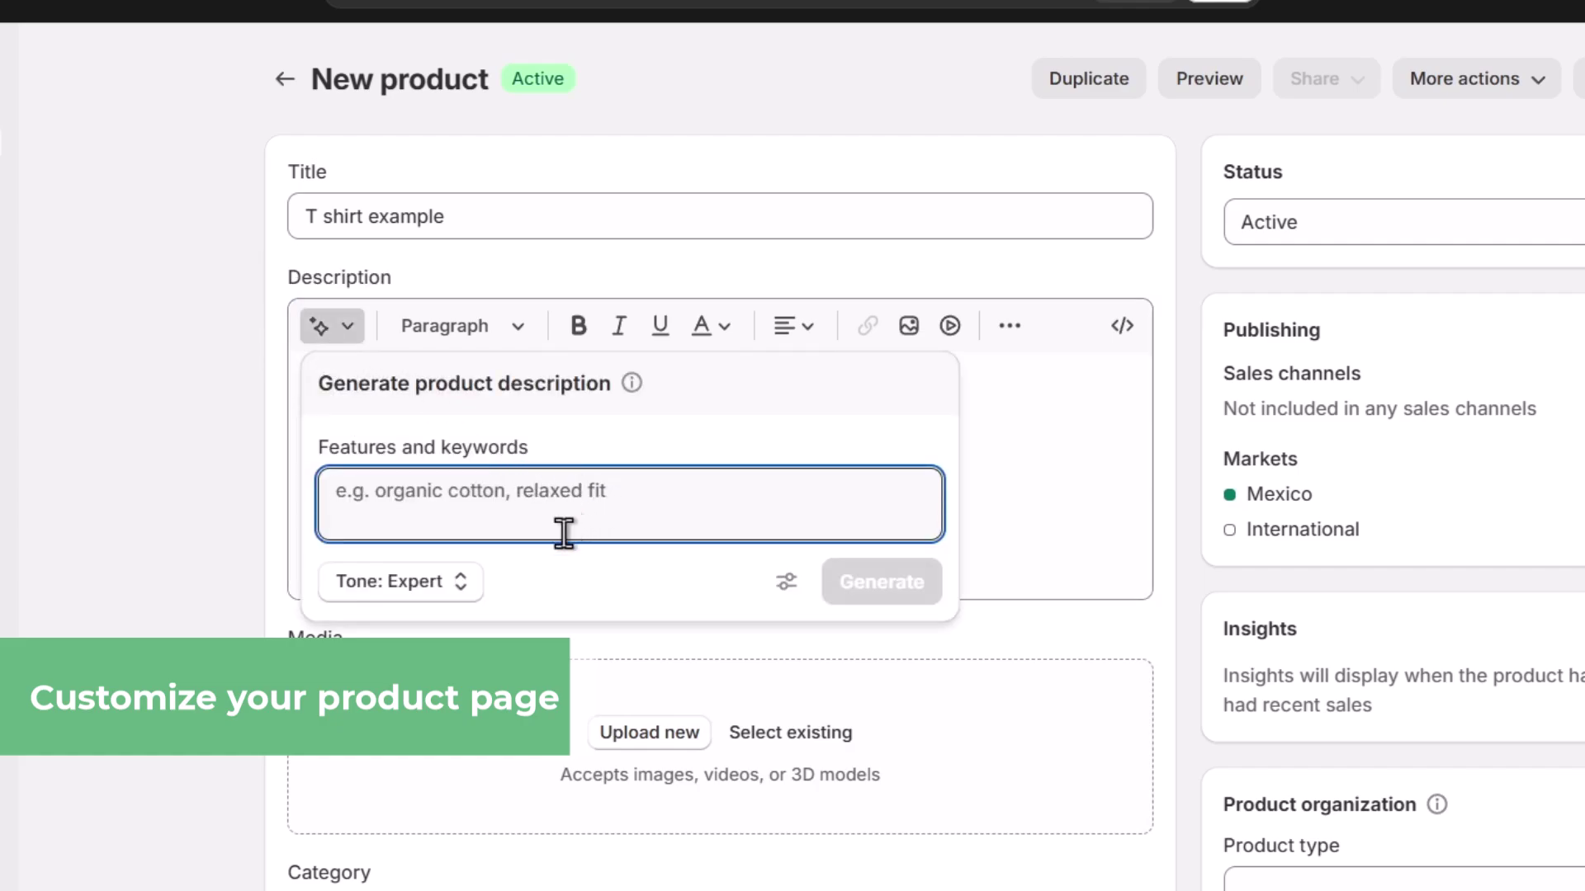
{"action": "left_click", "coordinate": [446, 588]}
{"action": "left_click", "coordinate": [479, 345]}
{"action": "left_click", "coordinate": [602, 499]}
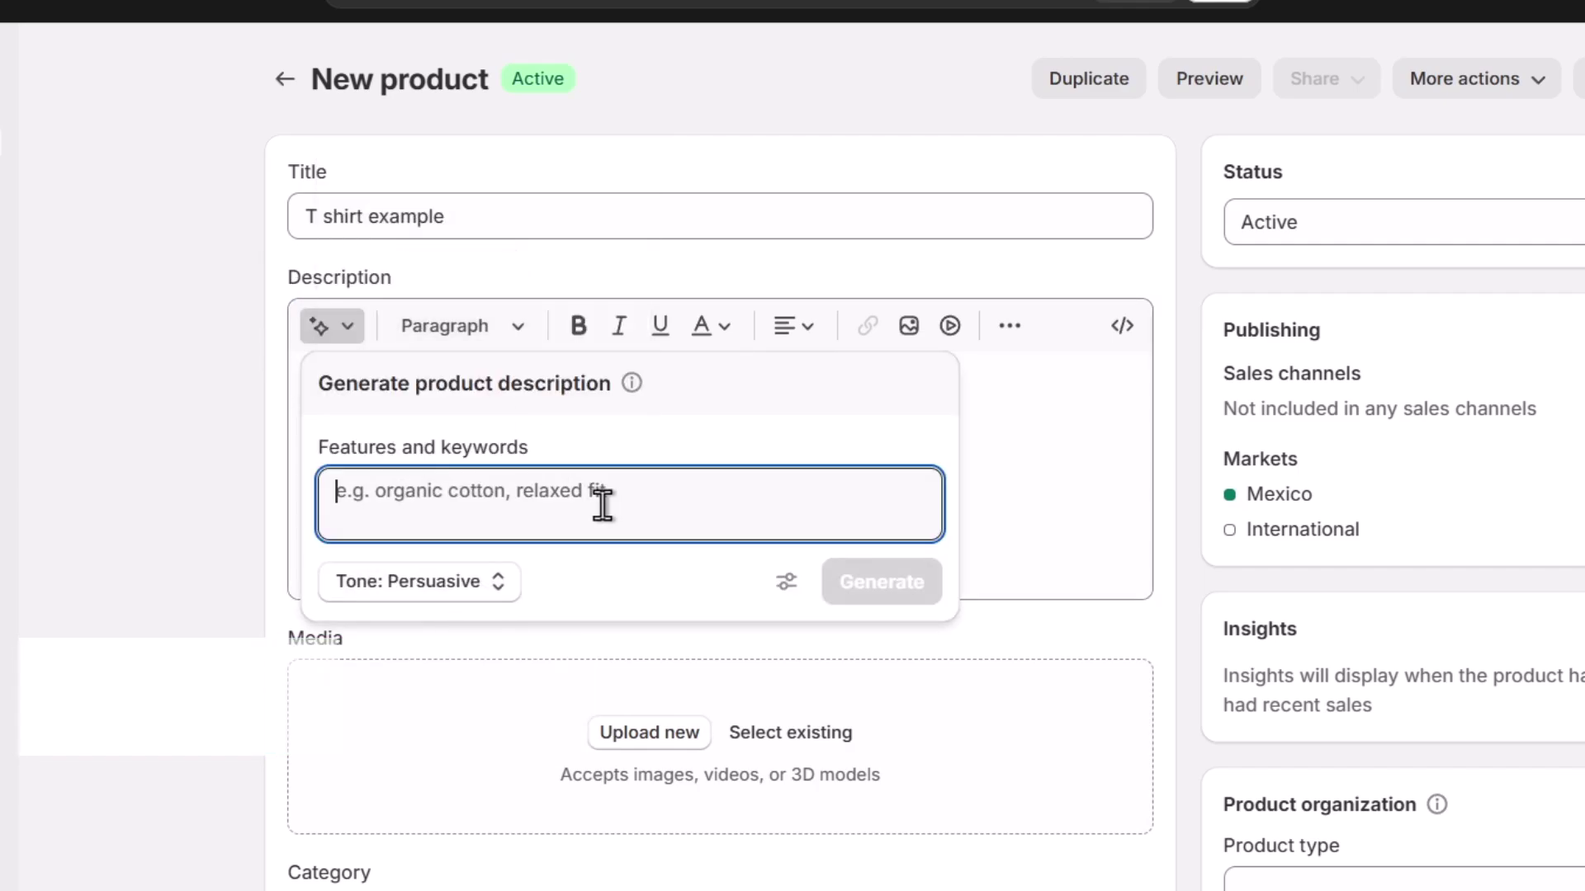
{"action": "type", "text": "organic cotton"}
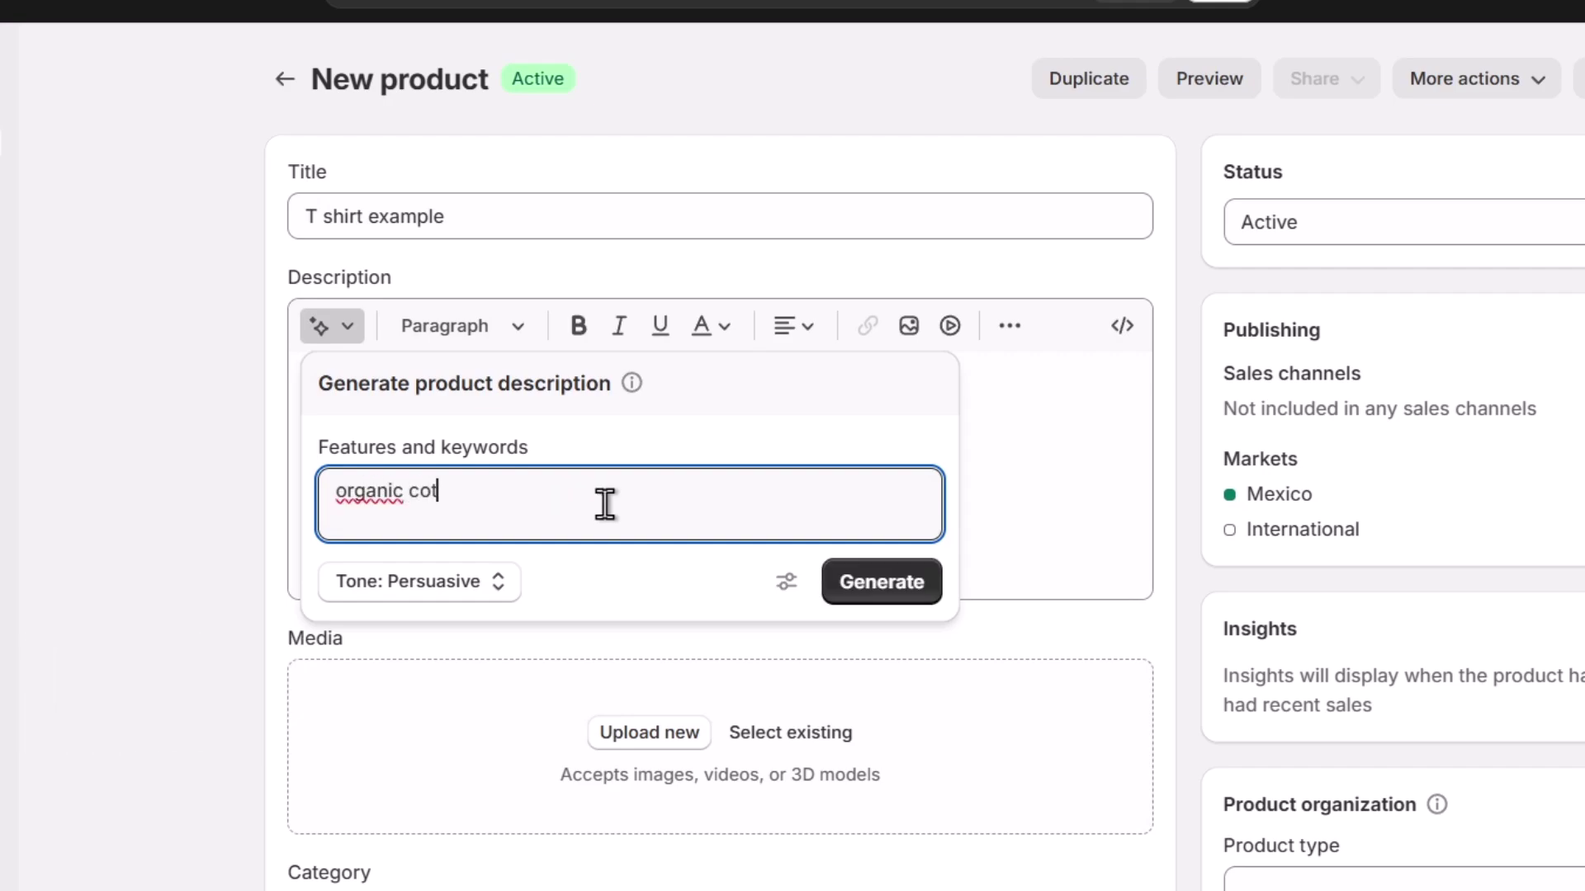
{"action": "left_click", "coordinate": [928, 578]}
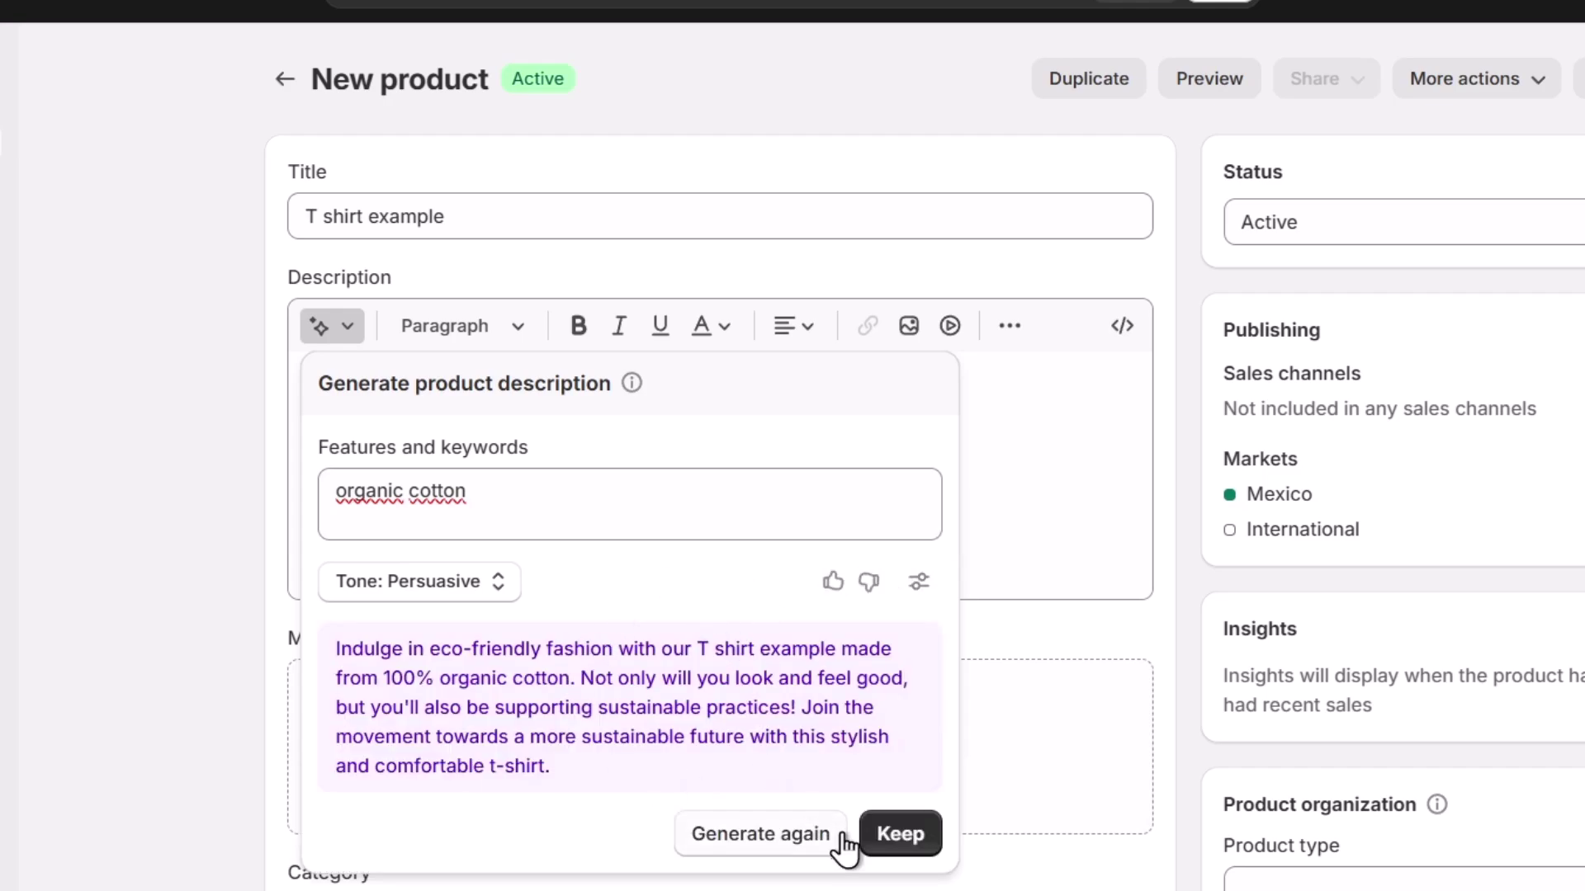
{"action": "left_click", "coordinate": [884, 839]}
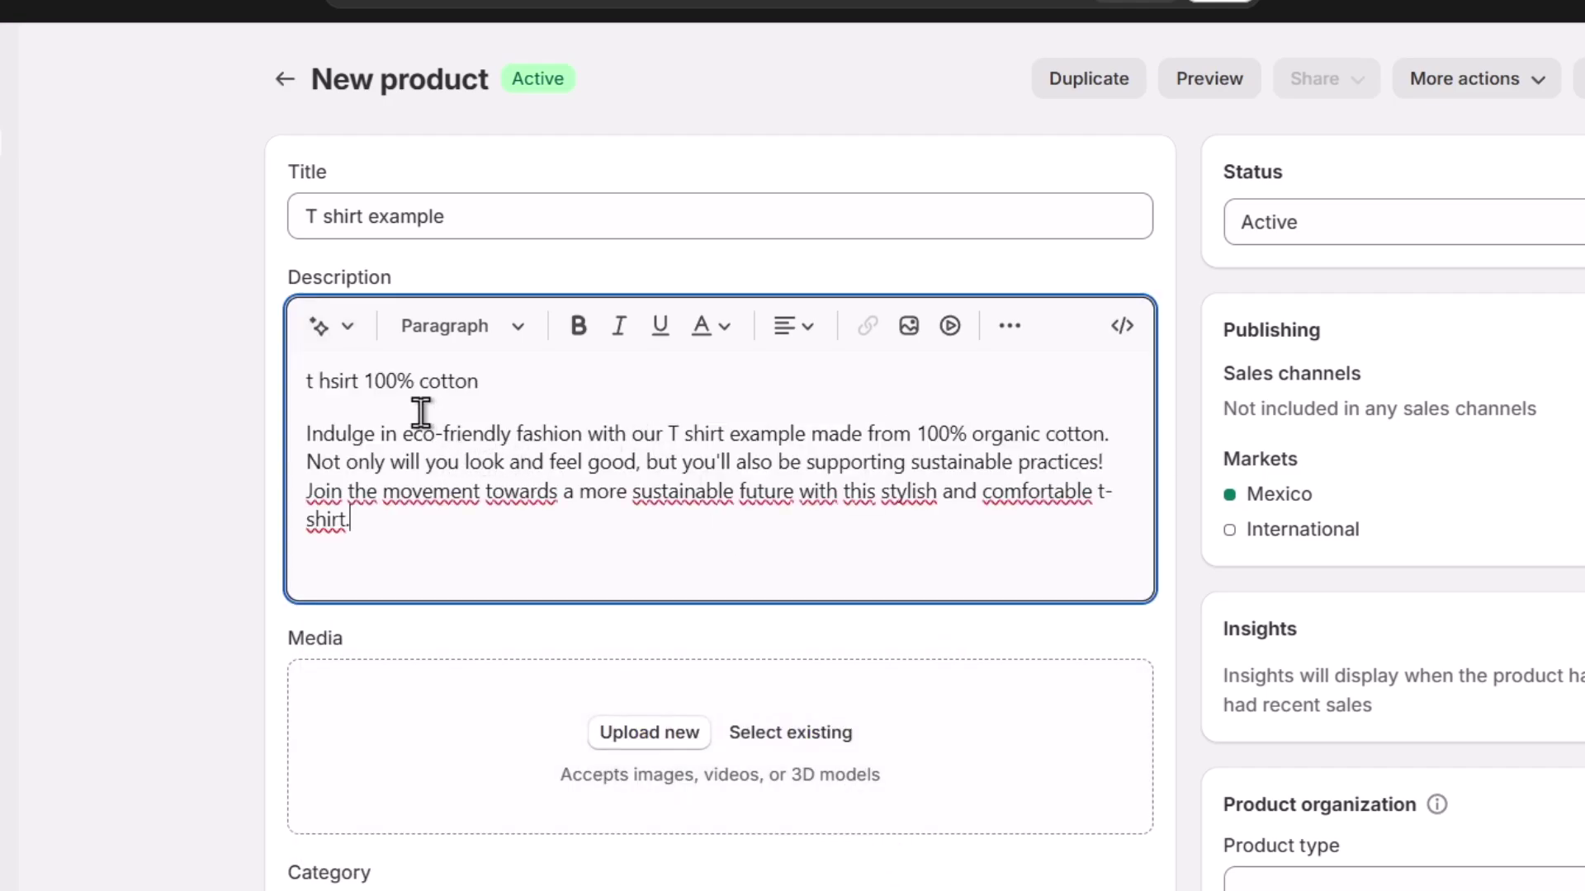
Step: Delete the rough first line and the leftover empty line from the description
{"action": "left_click_drag", "start_coordinate": [418, 387], "coordinate": [393, 388]}
{"action": "triple_click", "coordinate": [393, 388]}
{"action": "key", "text": "BackSpace"}
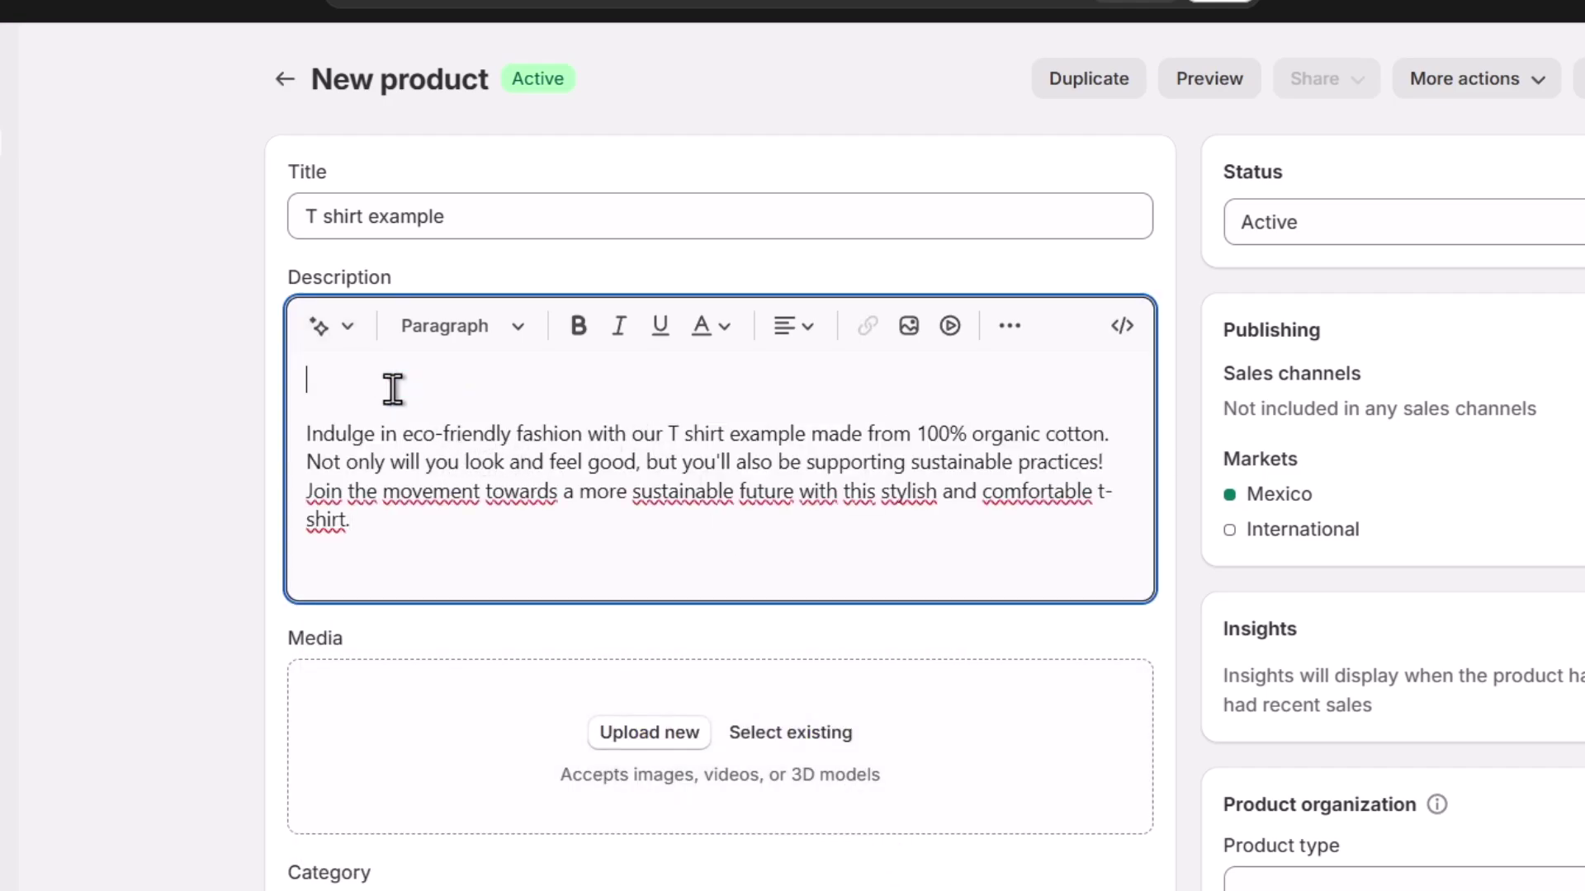
{"action": "key", "text": "BackSpace"}
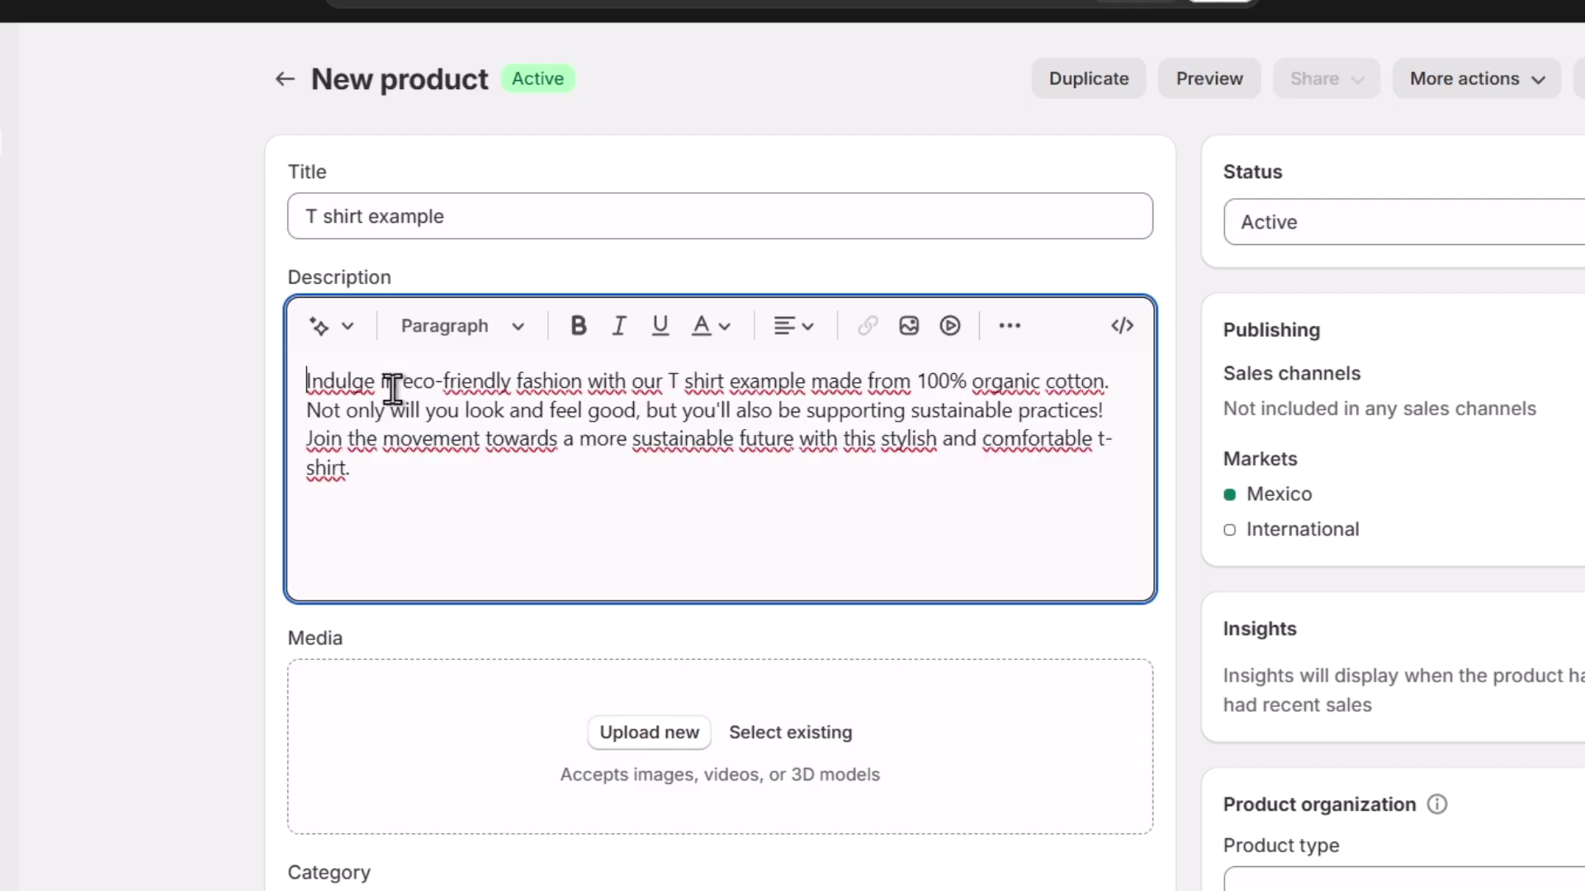
Step: Choose the black T-shirt image from the computer as new product media
{"action": "left_click", "coordinate": [698, 724]}
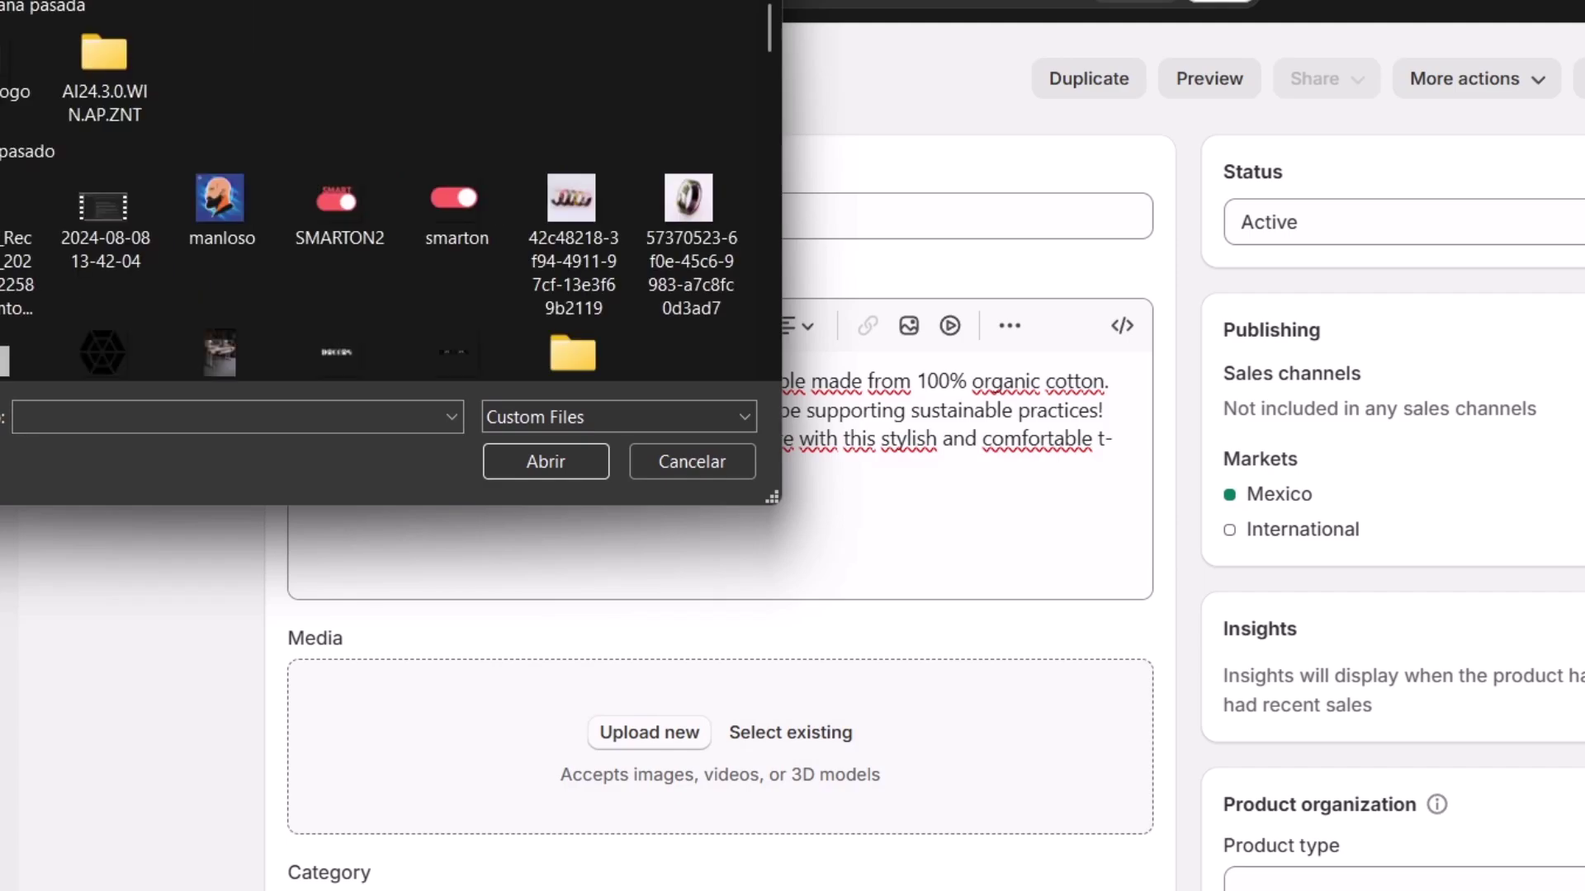
{"action": "scroll", "coordinate": [482, 122], "scroll_direction": "down", "scroll_amount": 5}
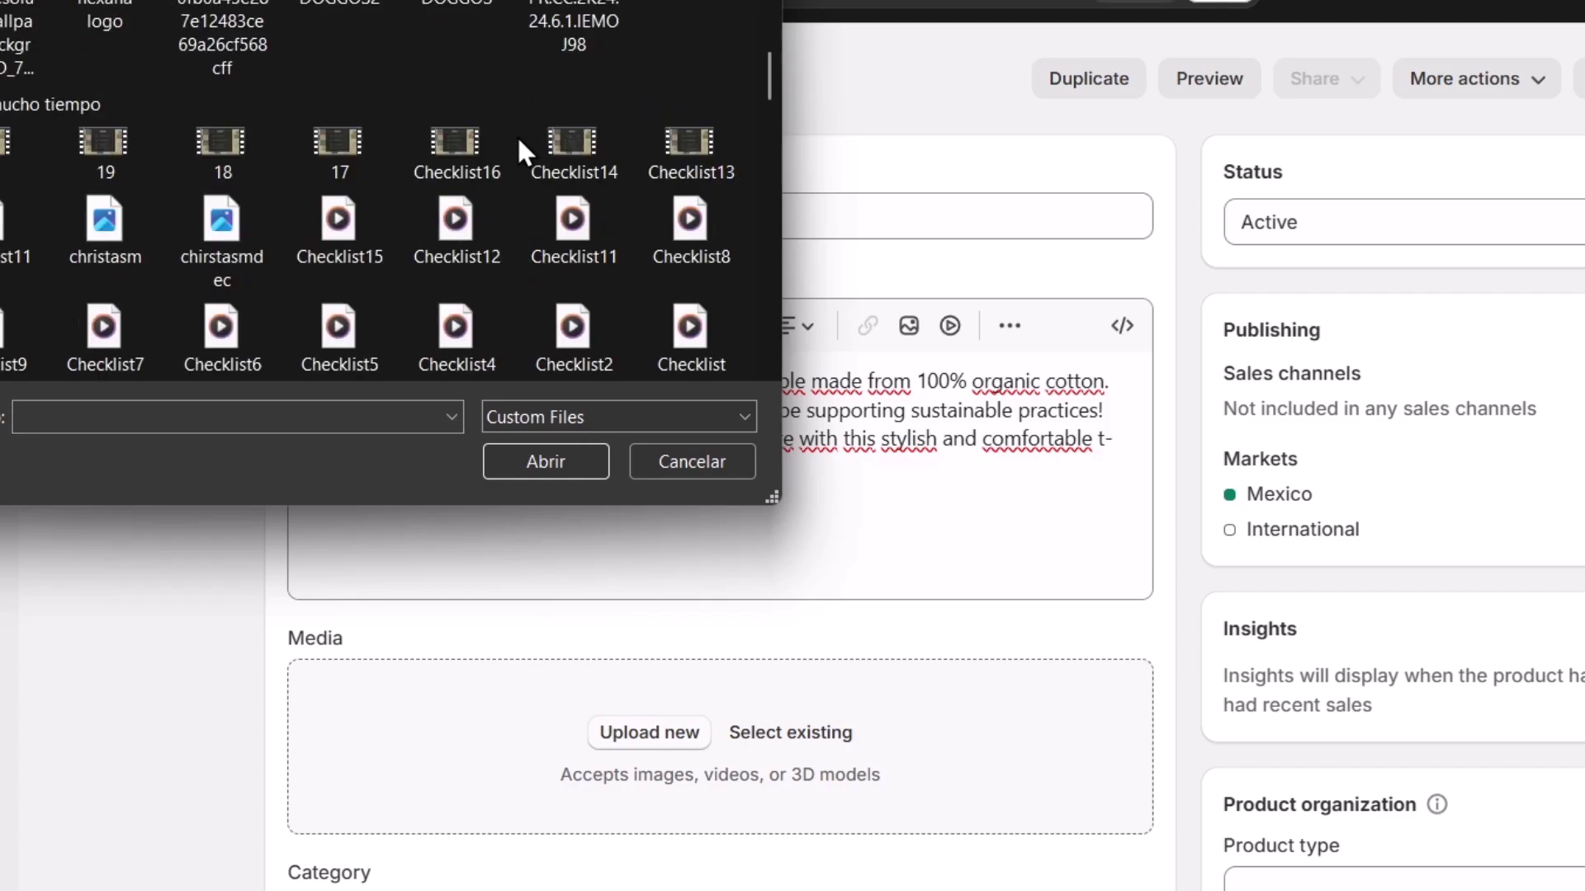
{"action": "scroll", "coordinate": [525, 142], "scroll_direction": "down", "scroll_amount": 4}
{"action": "scroll", "coordinate": [537, 157], "scroll_direction": "up", "scroll_amount": 1}
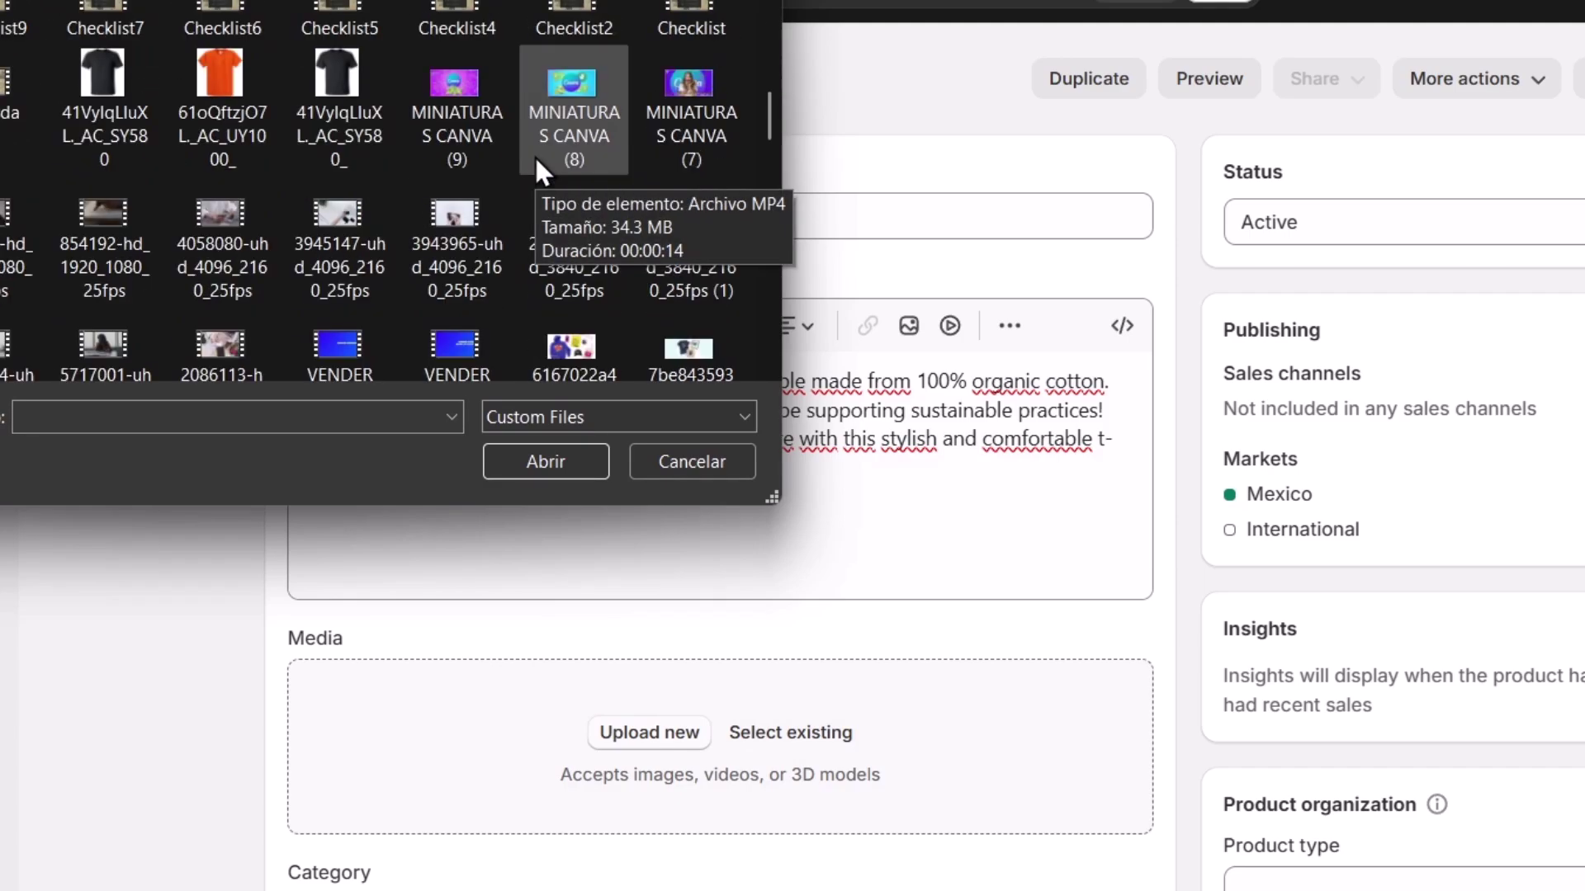
{"action": "scroll", "coordinate": [166, 134], "scroll_direction": "up", "scroll_amount": 2}
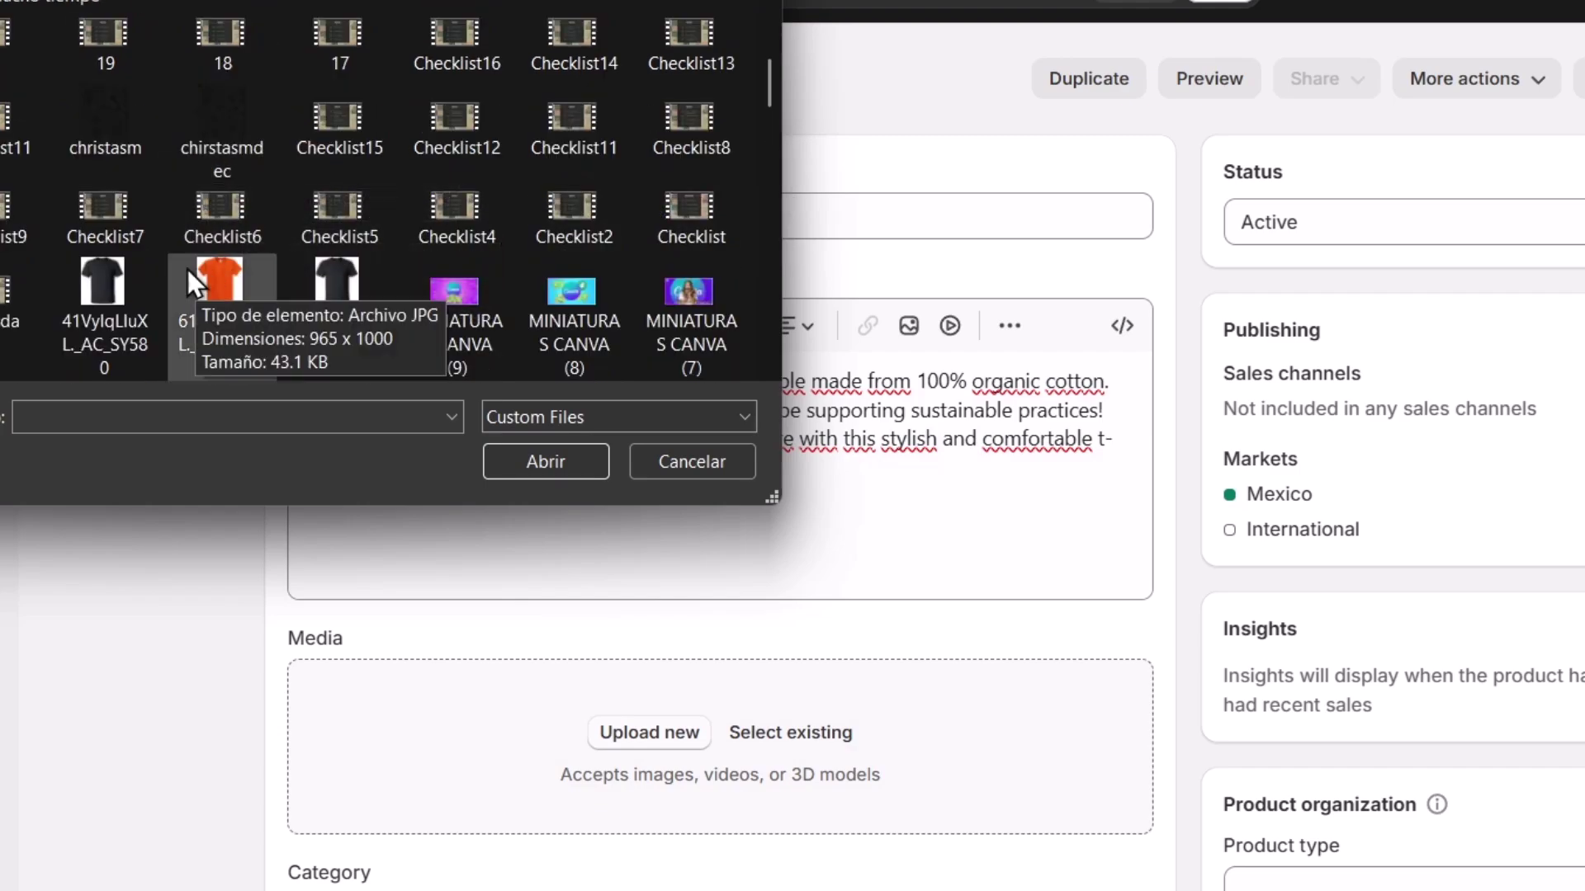
{"action": "left_click", "coordinate": [117, 288]}
Step: Finish uploading the T-shirt image and set the product type to Clothing
{"action": "left_click", "coordinate": [587, 458]}
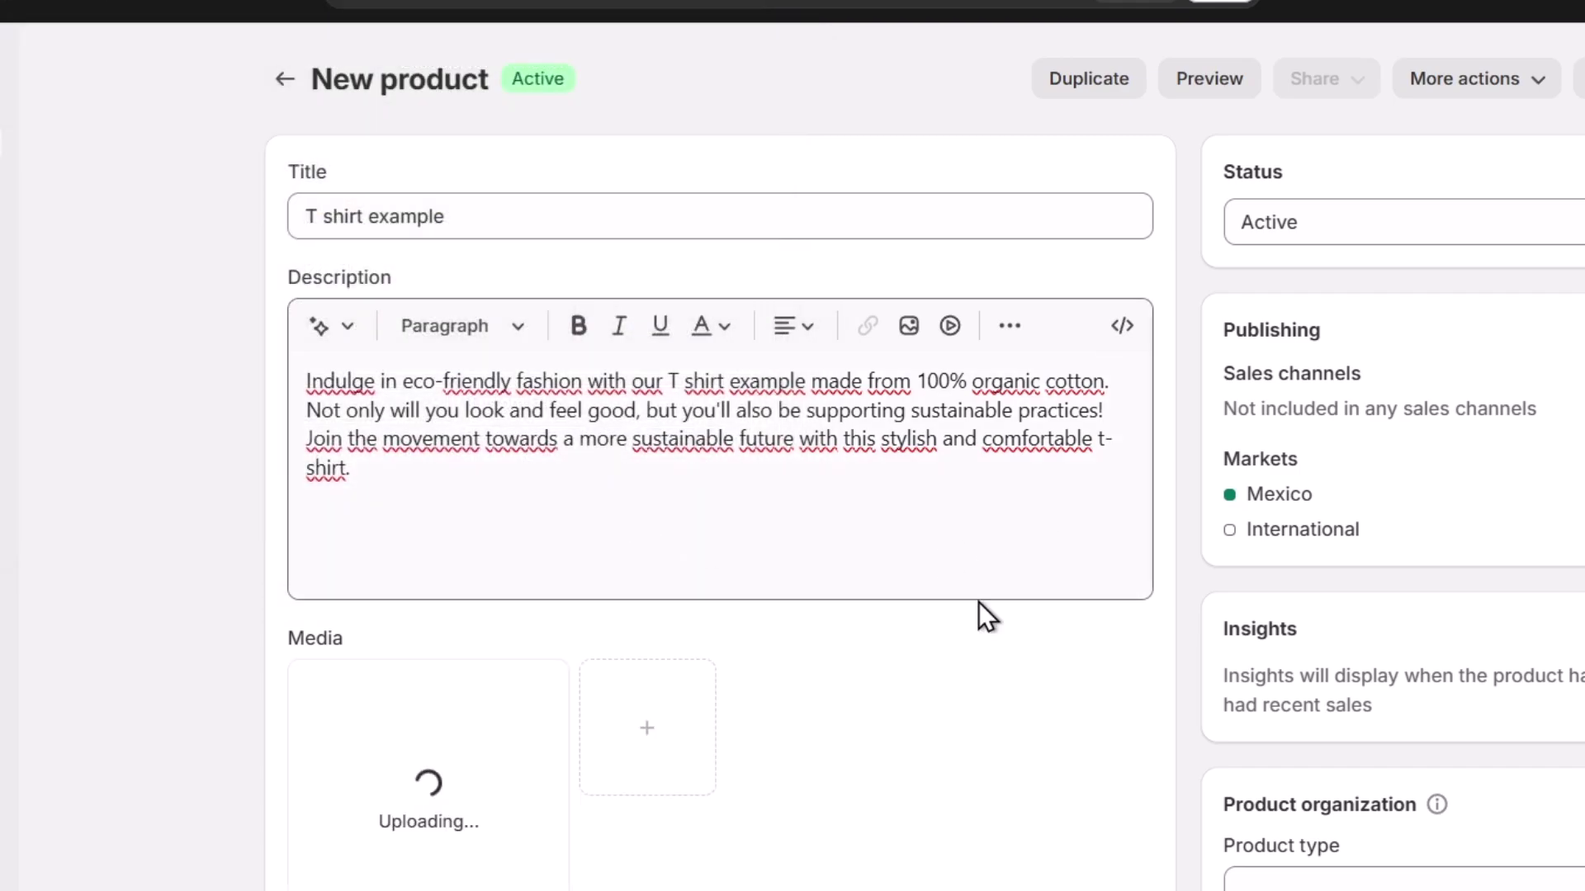
{"action": "scroll", "coordinate": [825, 674], "scroll_direction": "down", "scroll_amount": 5}
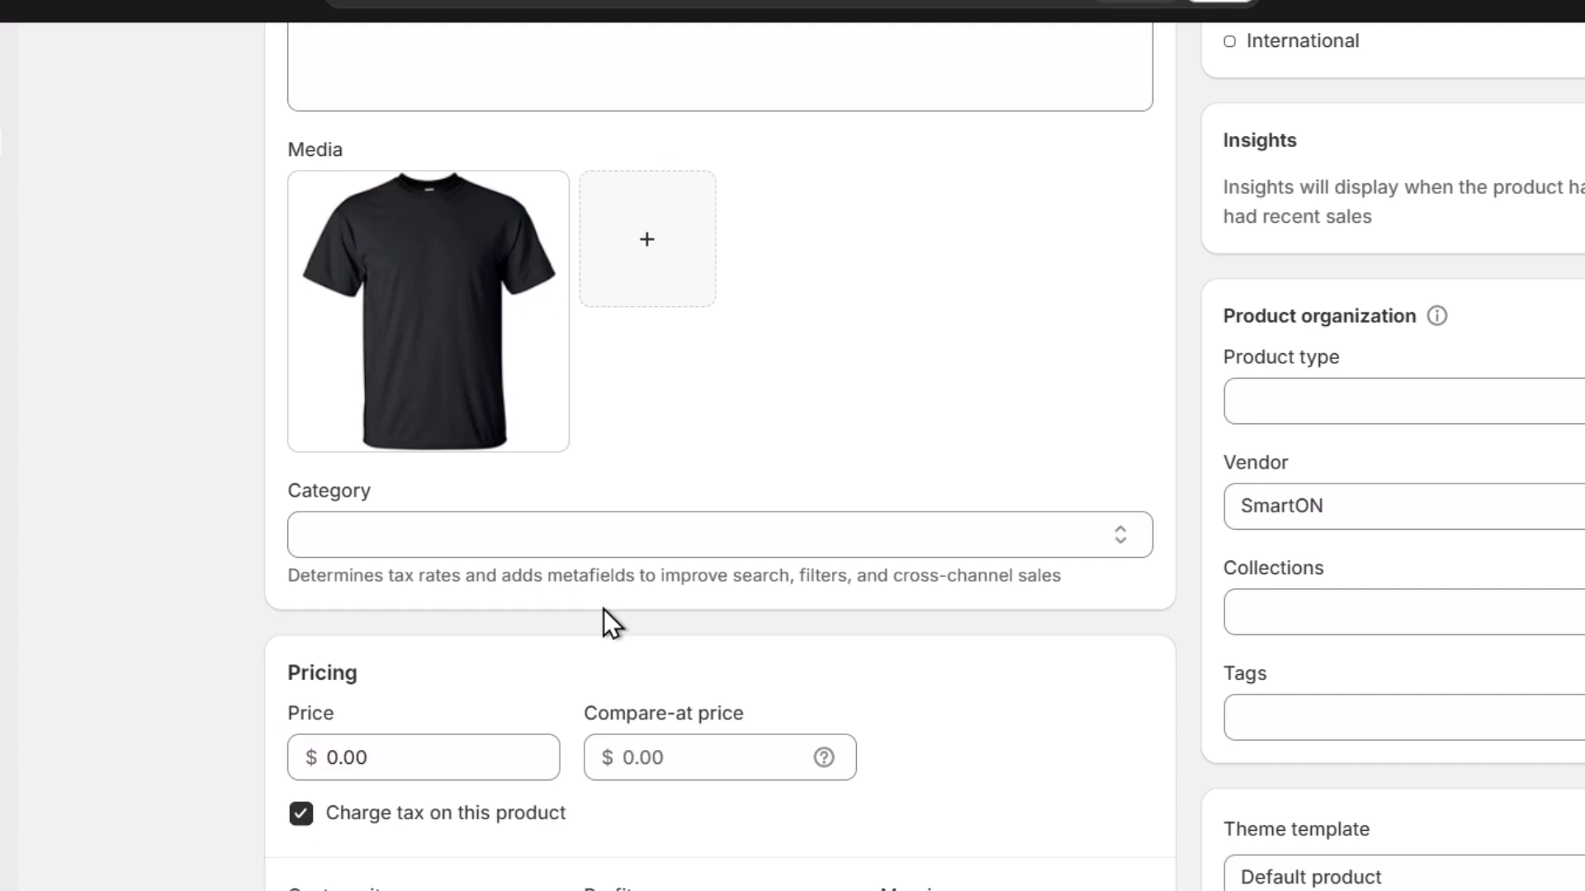
{"action": "scroll", "coordinate": [974, 446], "scroll_direction": "down", "scroll_amount": 15}
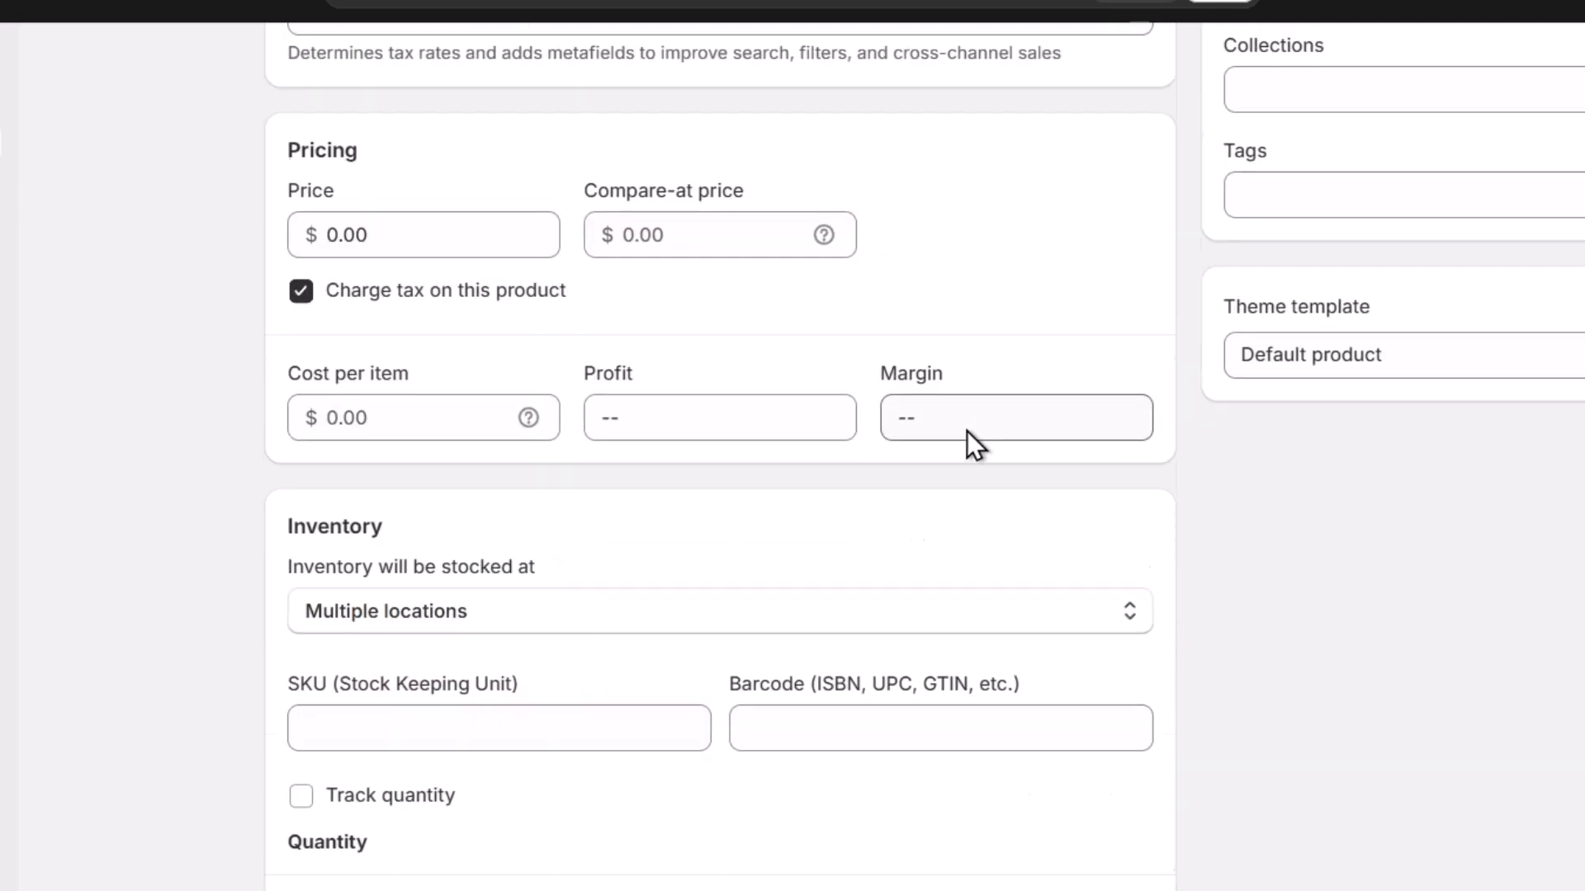
{"action": "scroll", "coordinate": [987, 460], "scroll_direction": "up", "scroll_amount": 20}
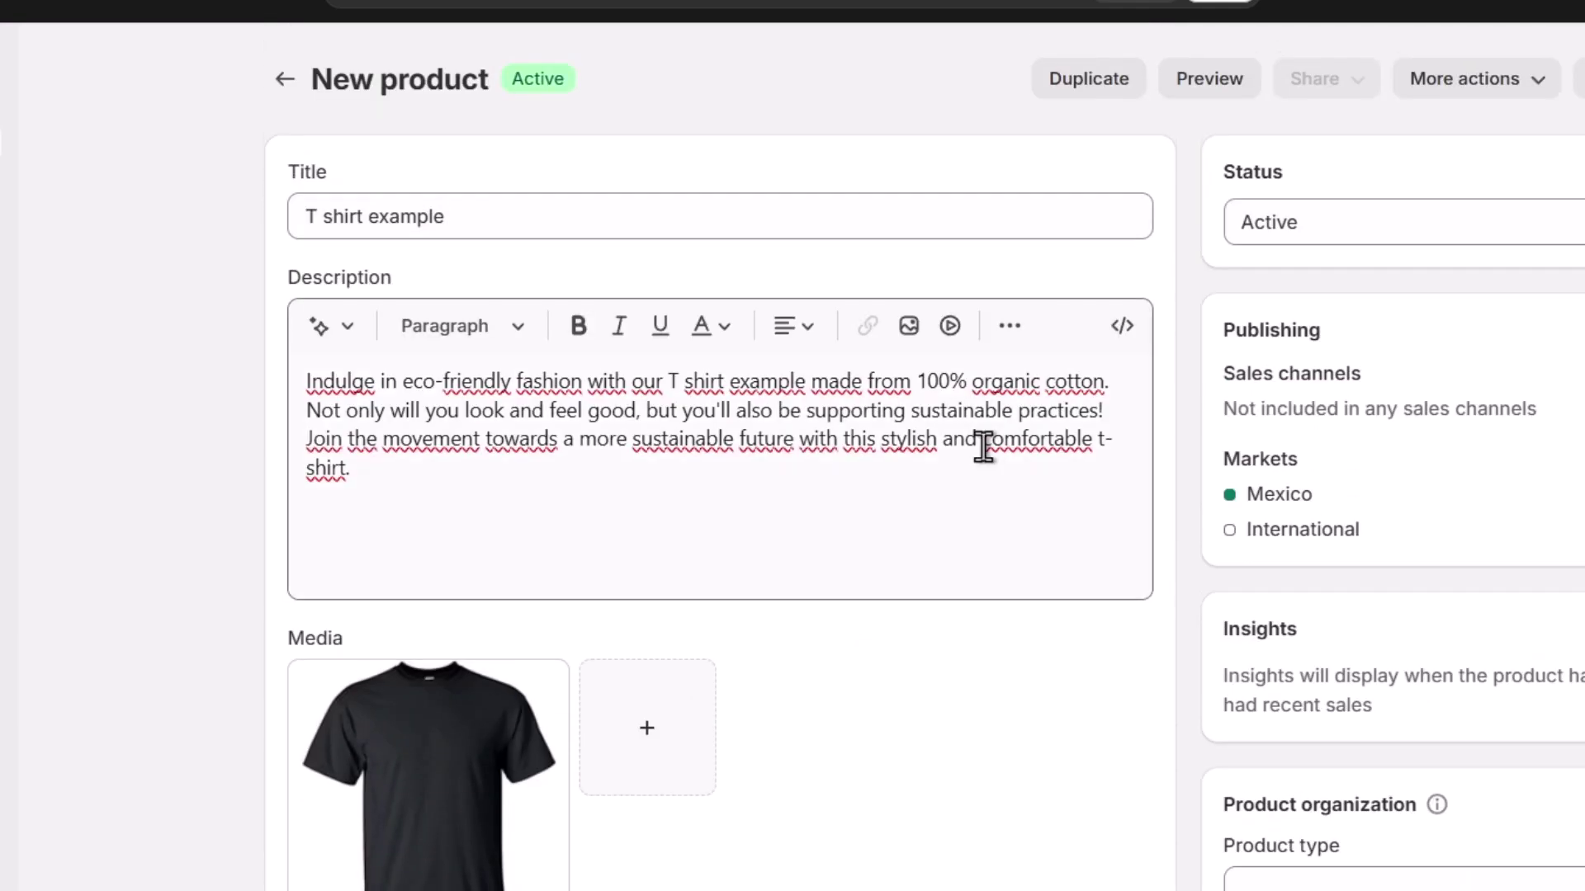
{"action": "scroll", "coordinate": [1224, 340], "scroll_direction": "down", "scroll_amount": 5}
{"action": "left_click", "coordinate": [1404, 395]}
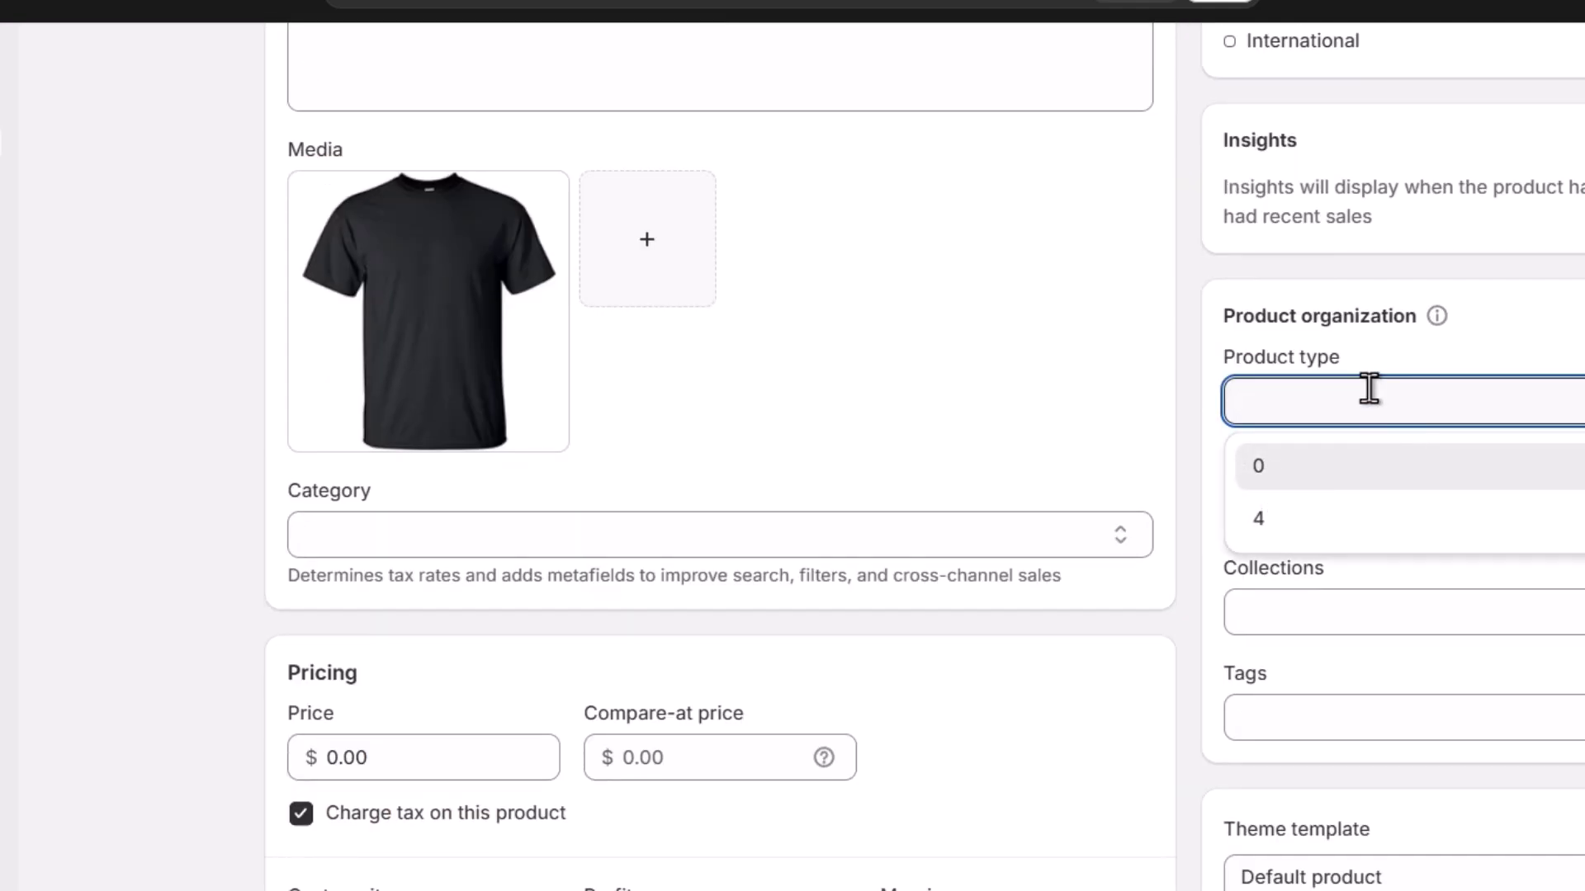
{"action": "type", "text": "T Shirt"}
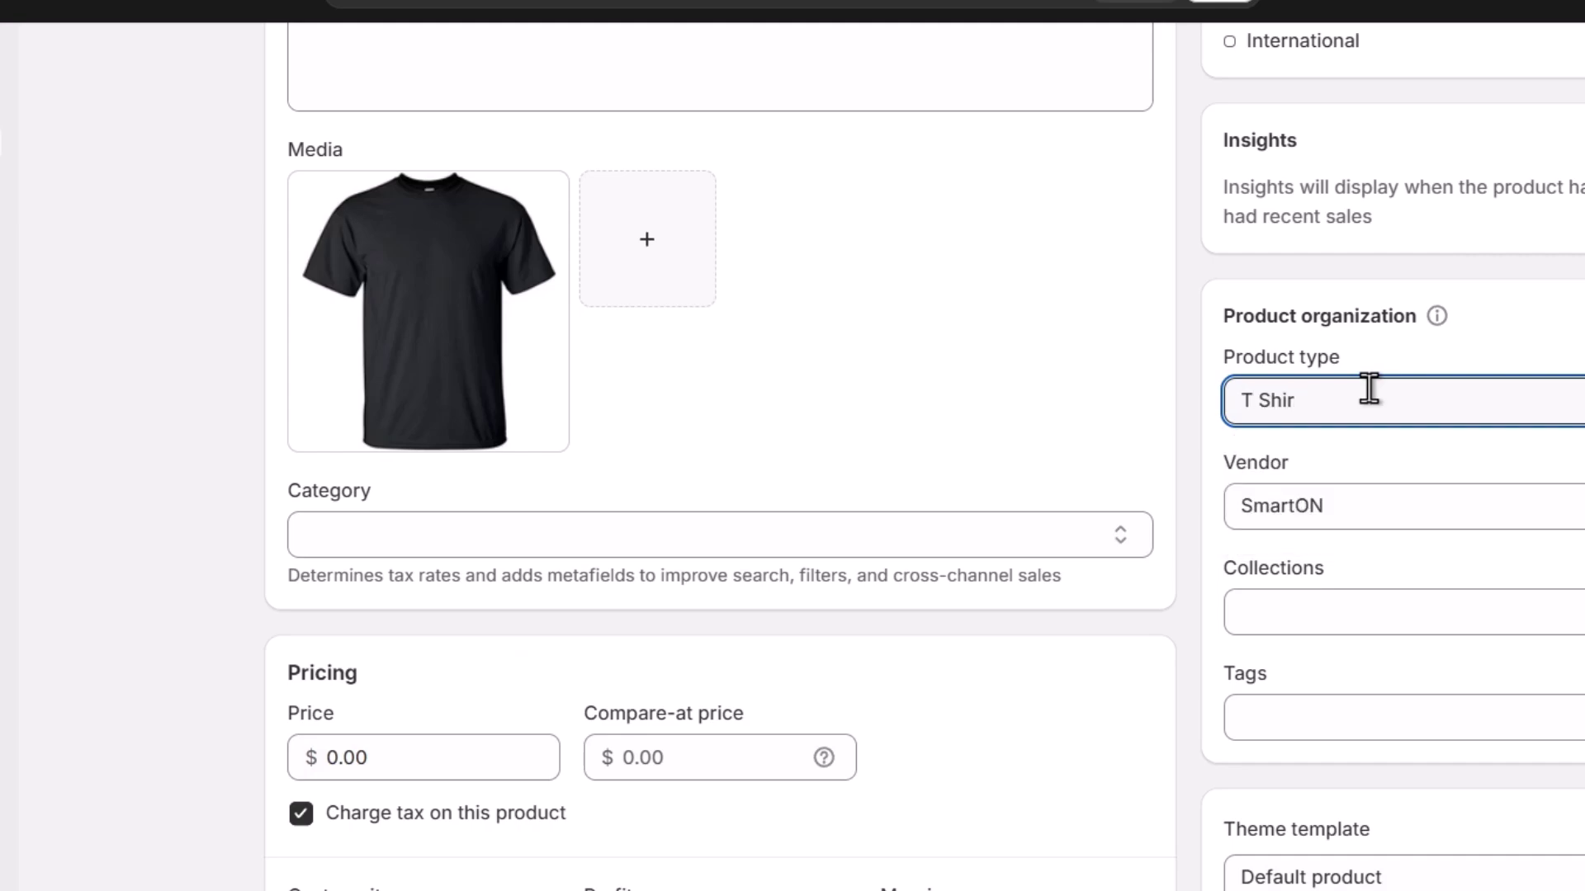
{"action": "key", "text": "BackSpace"}
{"action": "key", "text": "BackSpace"}
{"action": "key", "text": "BackSpace"}
{"action": "key", "text": "BackSpace"}
{"action": "key", "text": "BackSpace"}
{"action": "key", "text": "BackSpace"}
{"action": "type", "text": "Clothing"}
Step: Add the product to the All Products collection and tag it 't shirt'
{"action": "left_click", "coordinate": [1399, 598]}
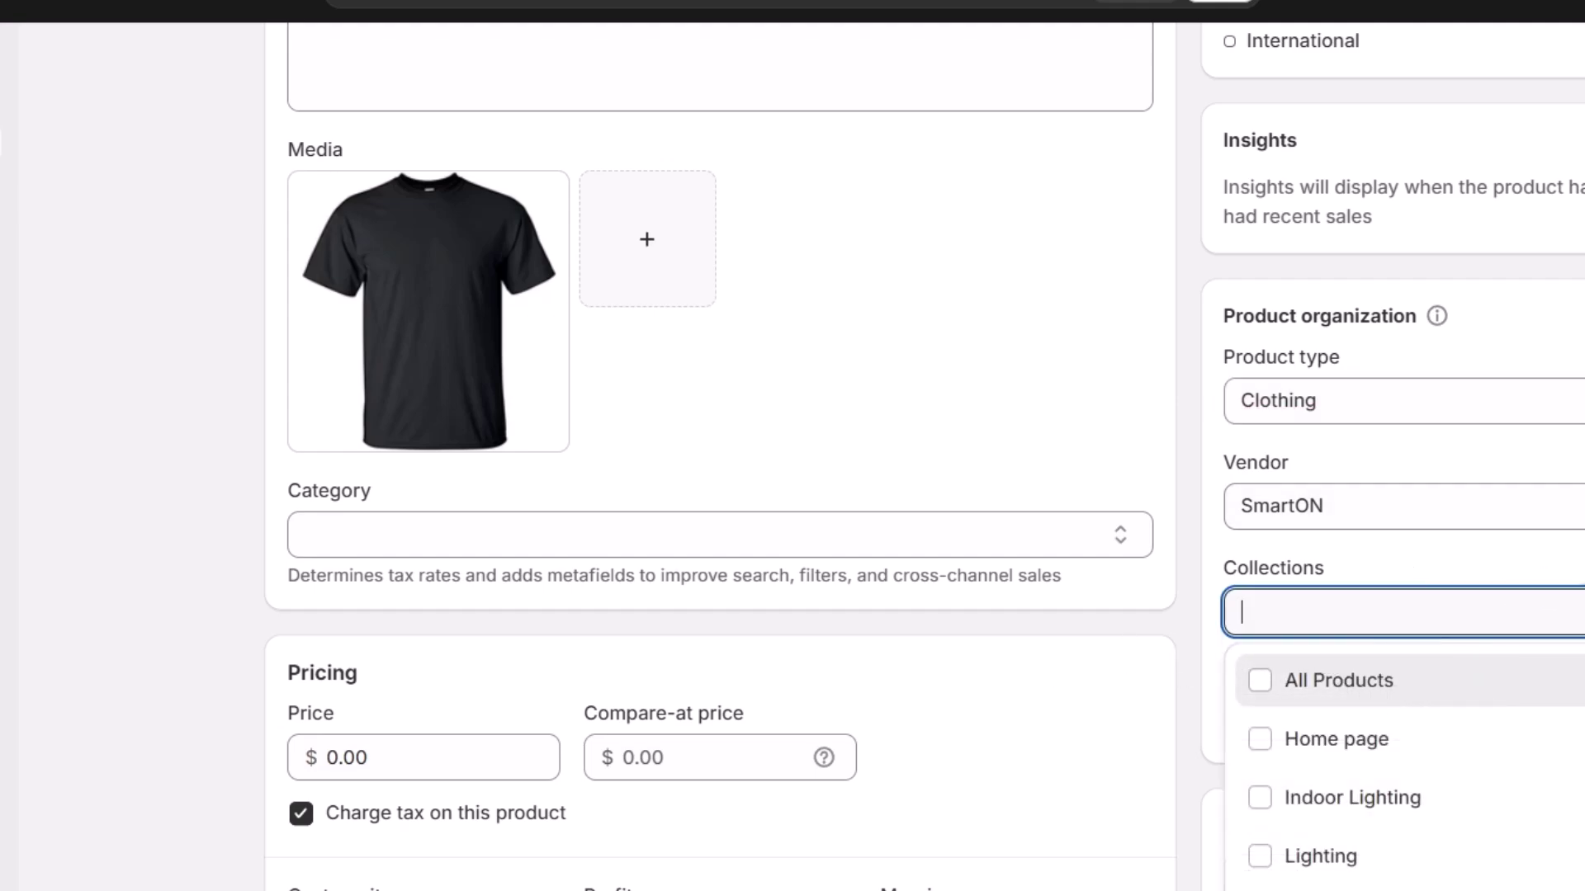
{"action": "left_click", "coordinate": [1528, 704]}
{"action": "left_click", "coordinate": [1344, 622]}
{"action": "left_click", "coordinate": [1320, 686]}
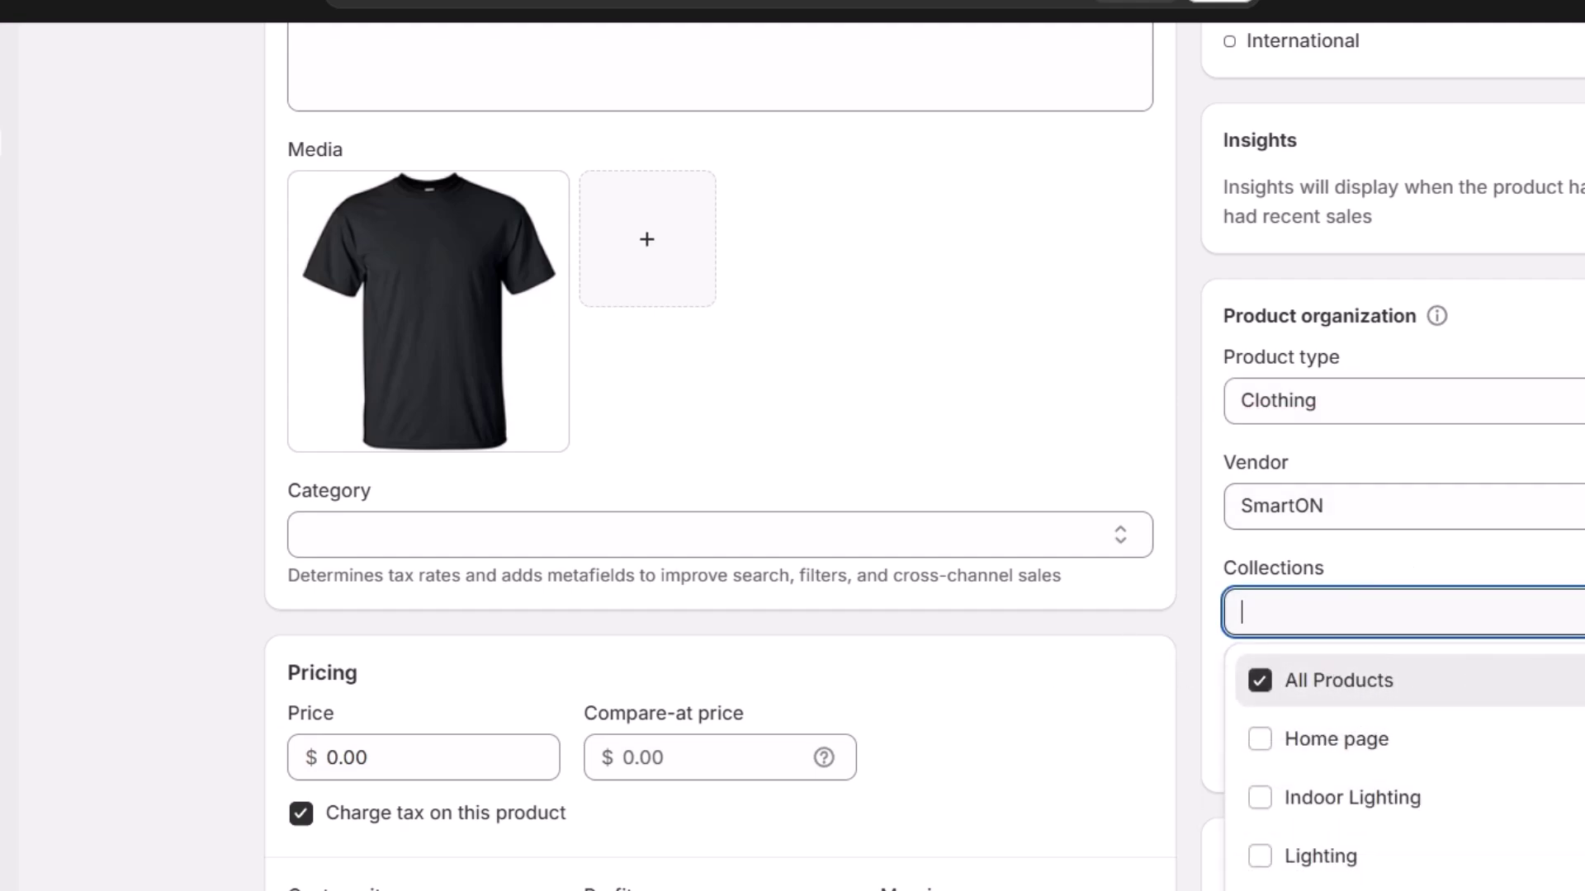
{"action": "key", "text": "Escape"}
{"action": "left_click", "coordinate": [1348, 749]}
{"action": "type", "text": "t "}
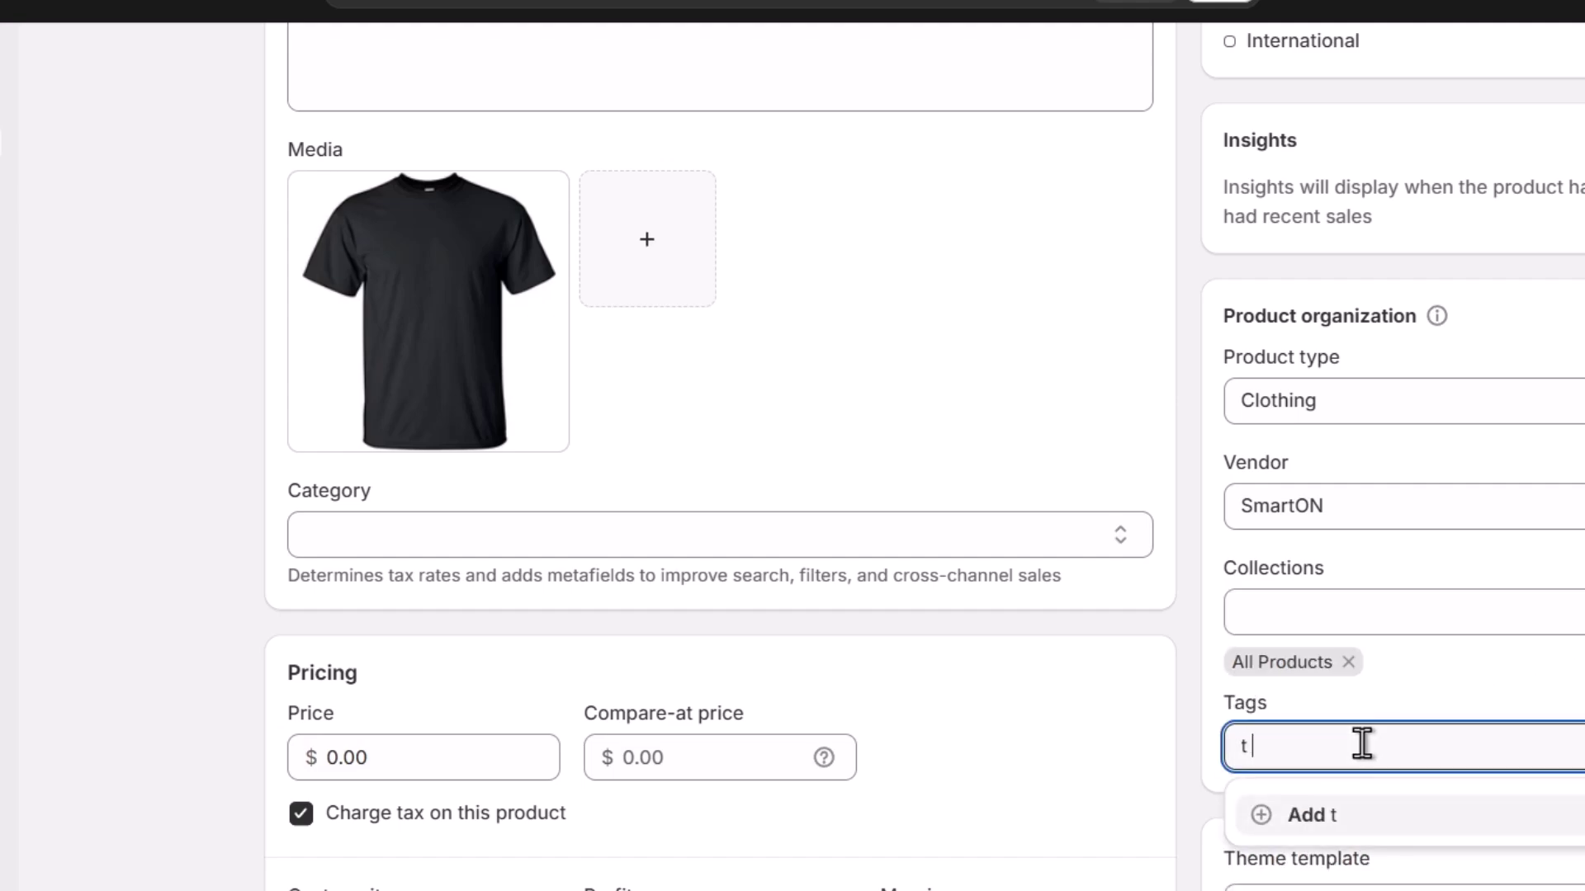
{"action": "type", "text": "shirt}"}
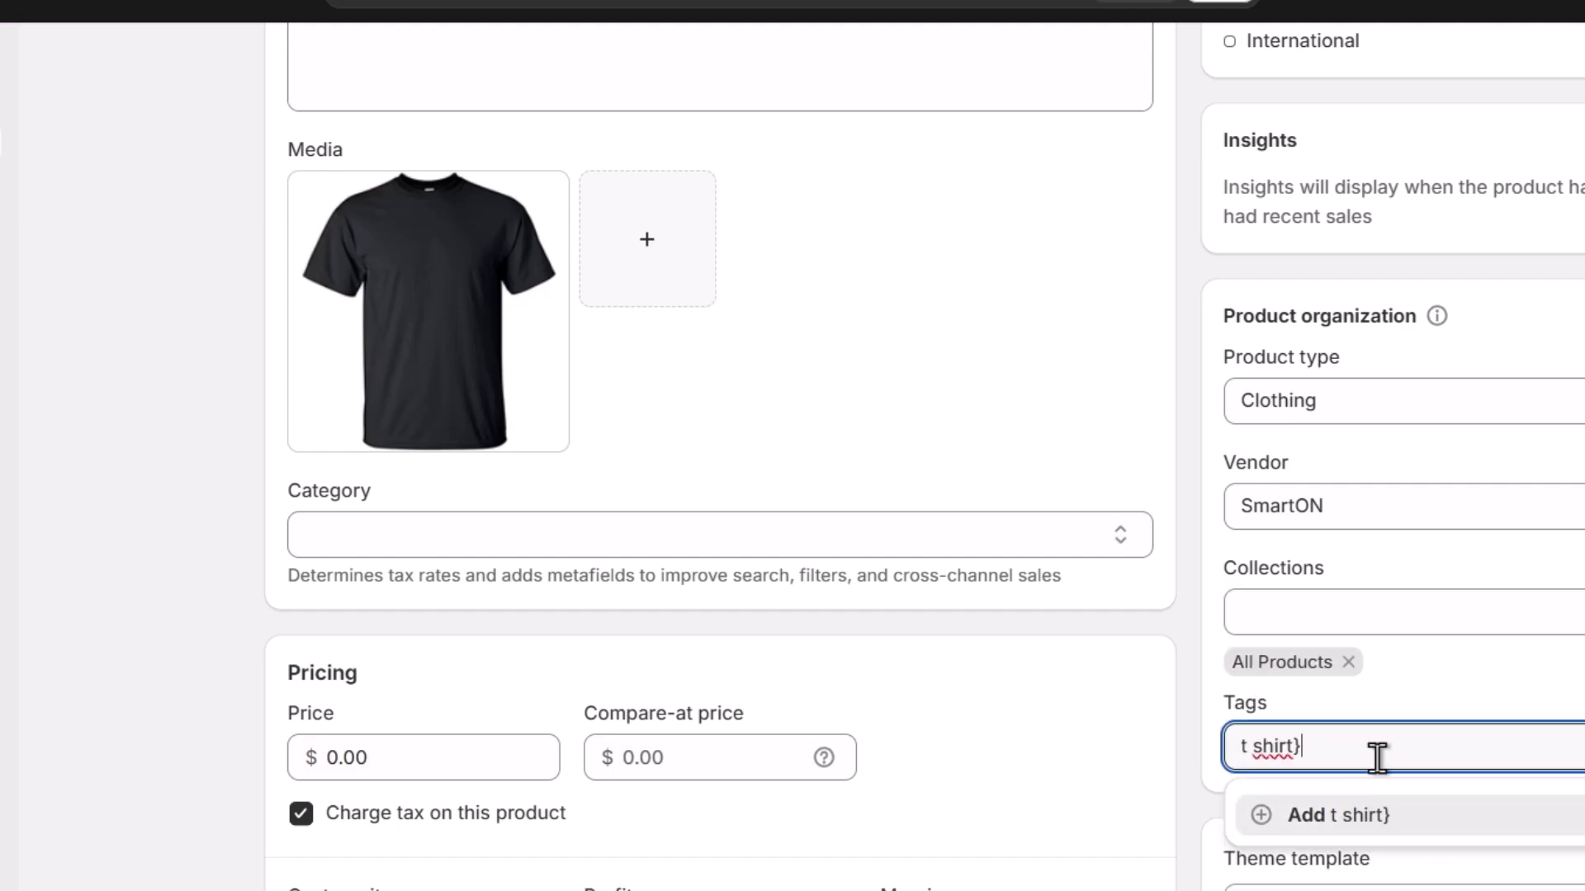
{"action": "key", "text": "BackSpace"}
{"action": "left_click", "coordinate": [1403, 813]}
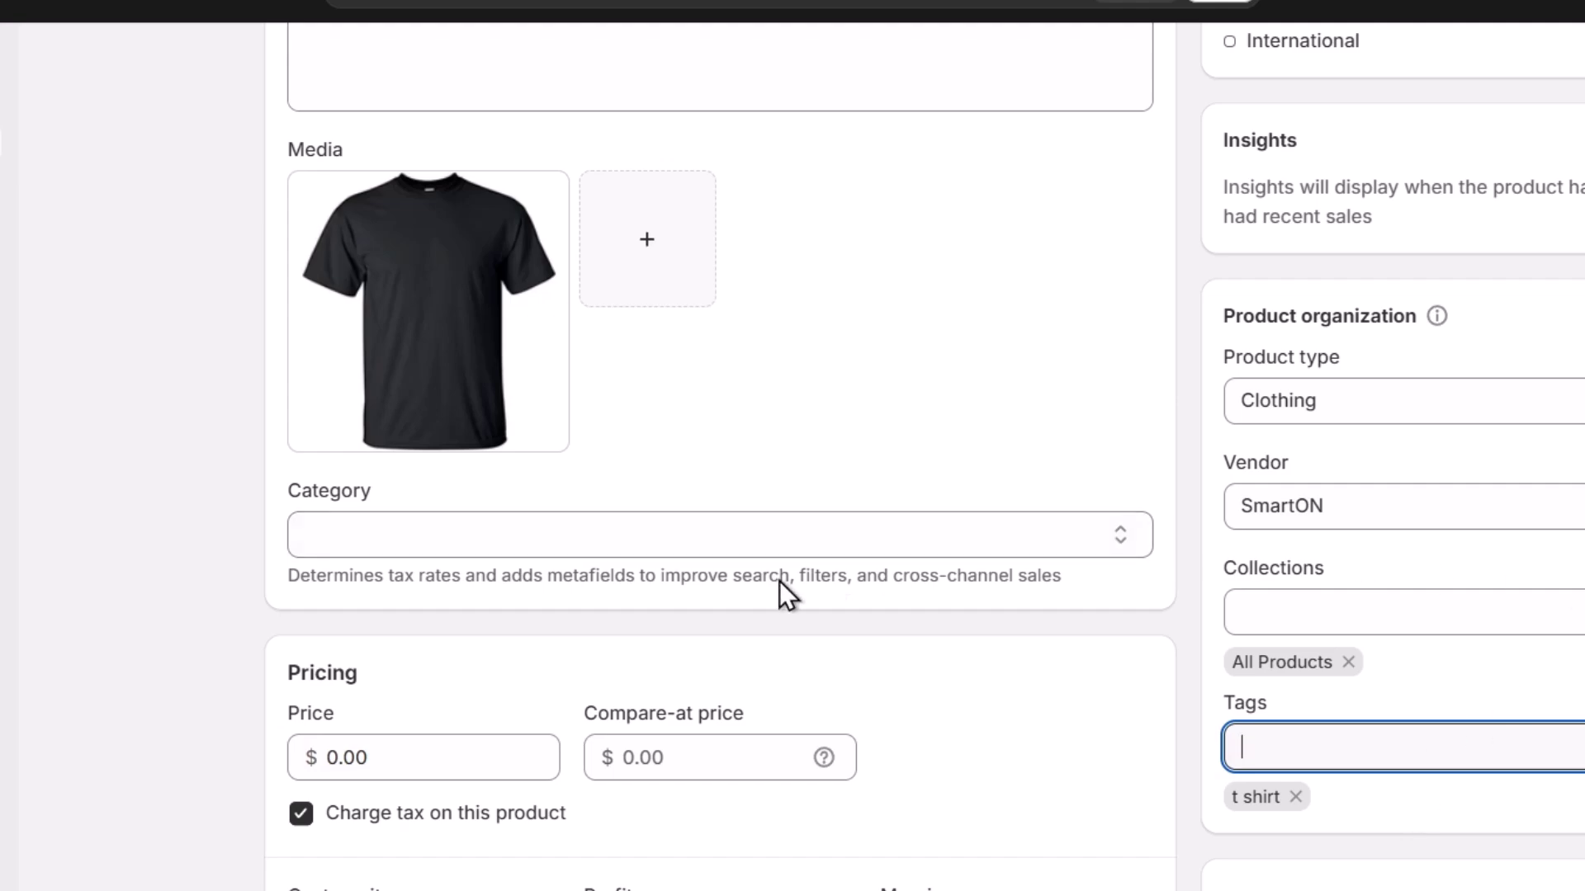
Step: Set the product price to $7.00
{"action": "left_click", "coordinate": [494, 739]}
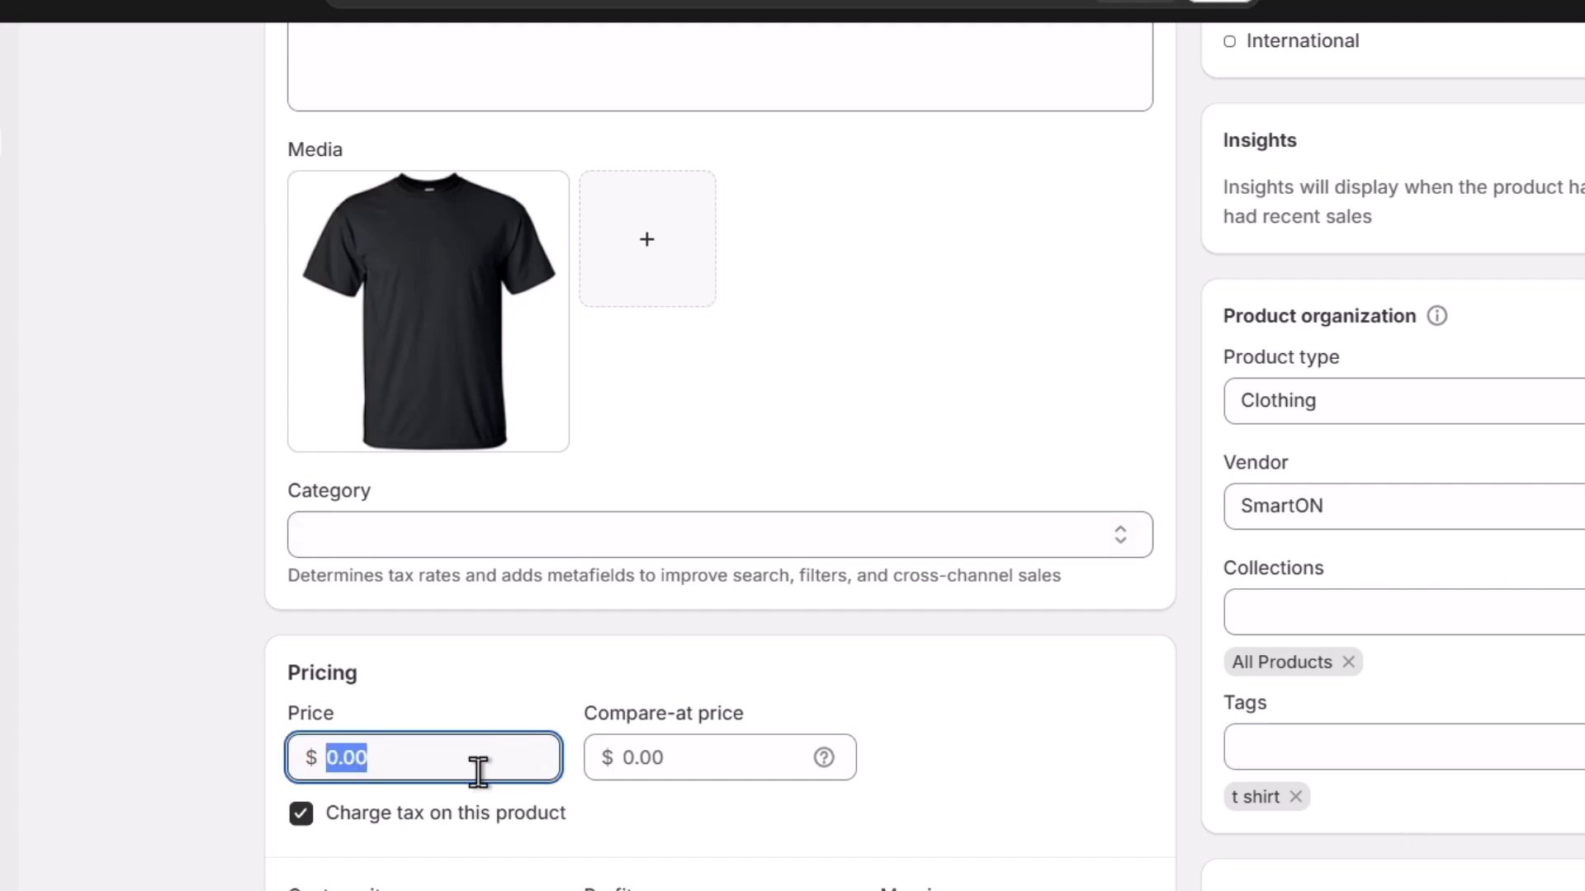
{"action": "type", "text": "7"}
{"action": "left_click", "coordinate": [729, 767]}
{"action": "left_click", "coordinate": [916, 821]}
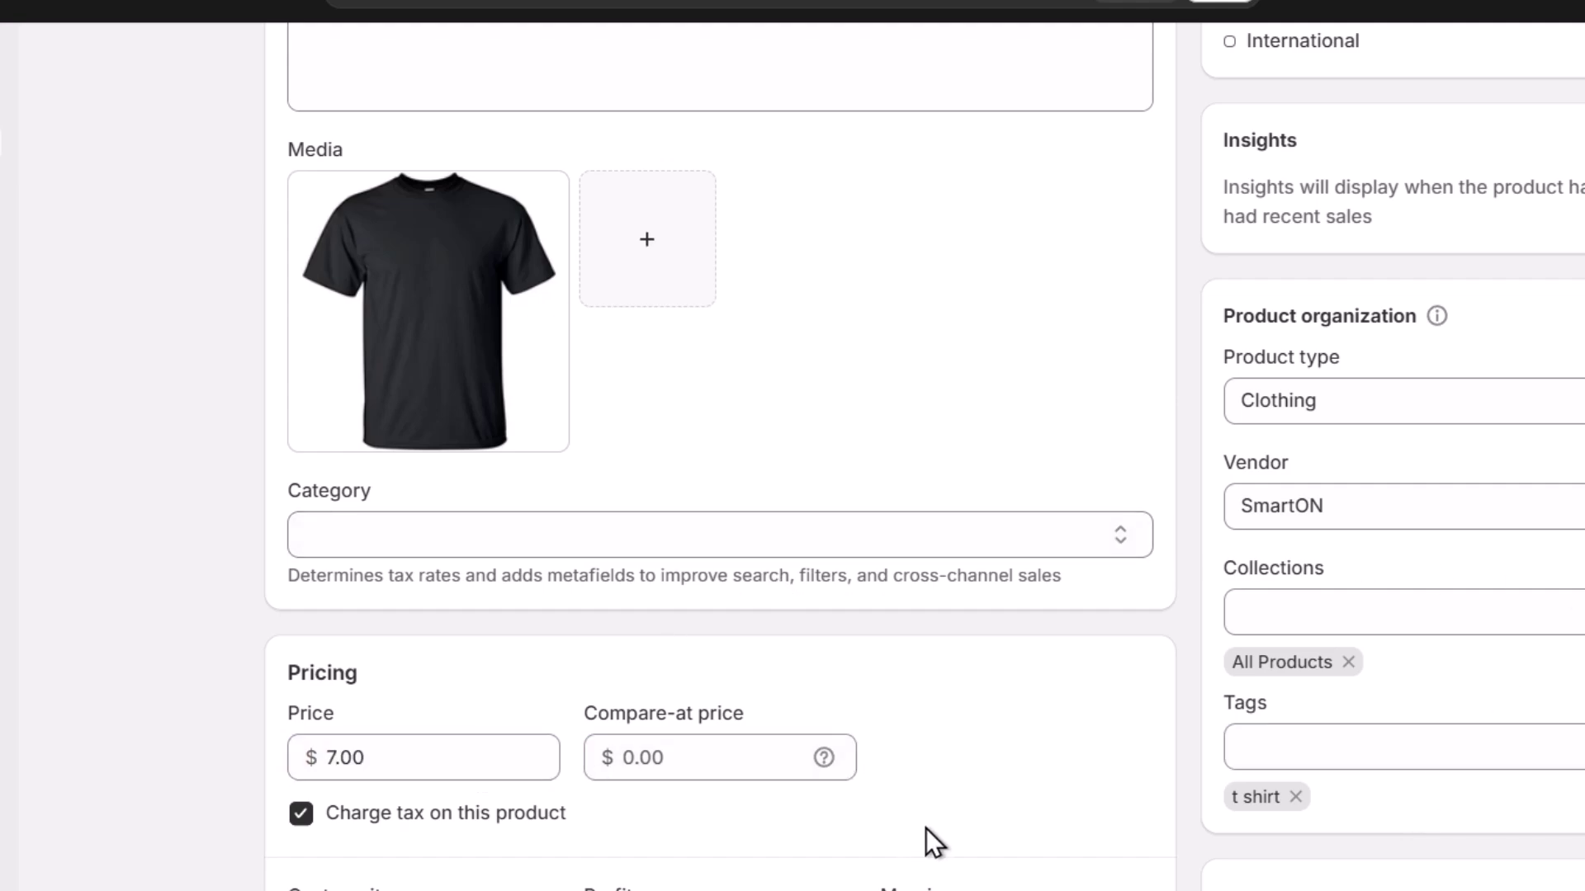
Step: Add a Color option with the values Black and Orange
{"action": "scroll", "coordinate": [371, 476], "scroll_direction": "down", "scroll_amount": 6}
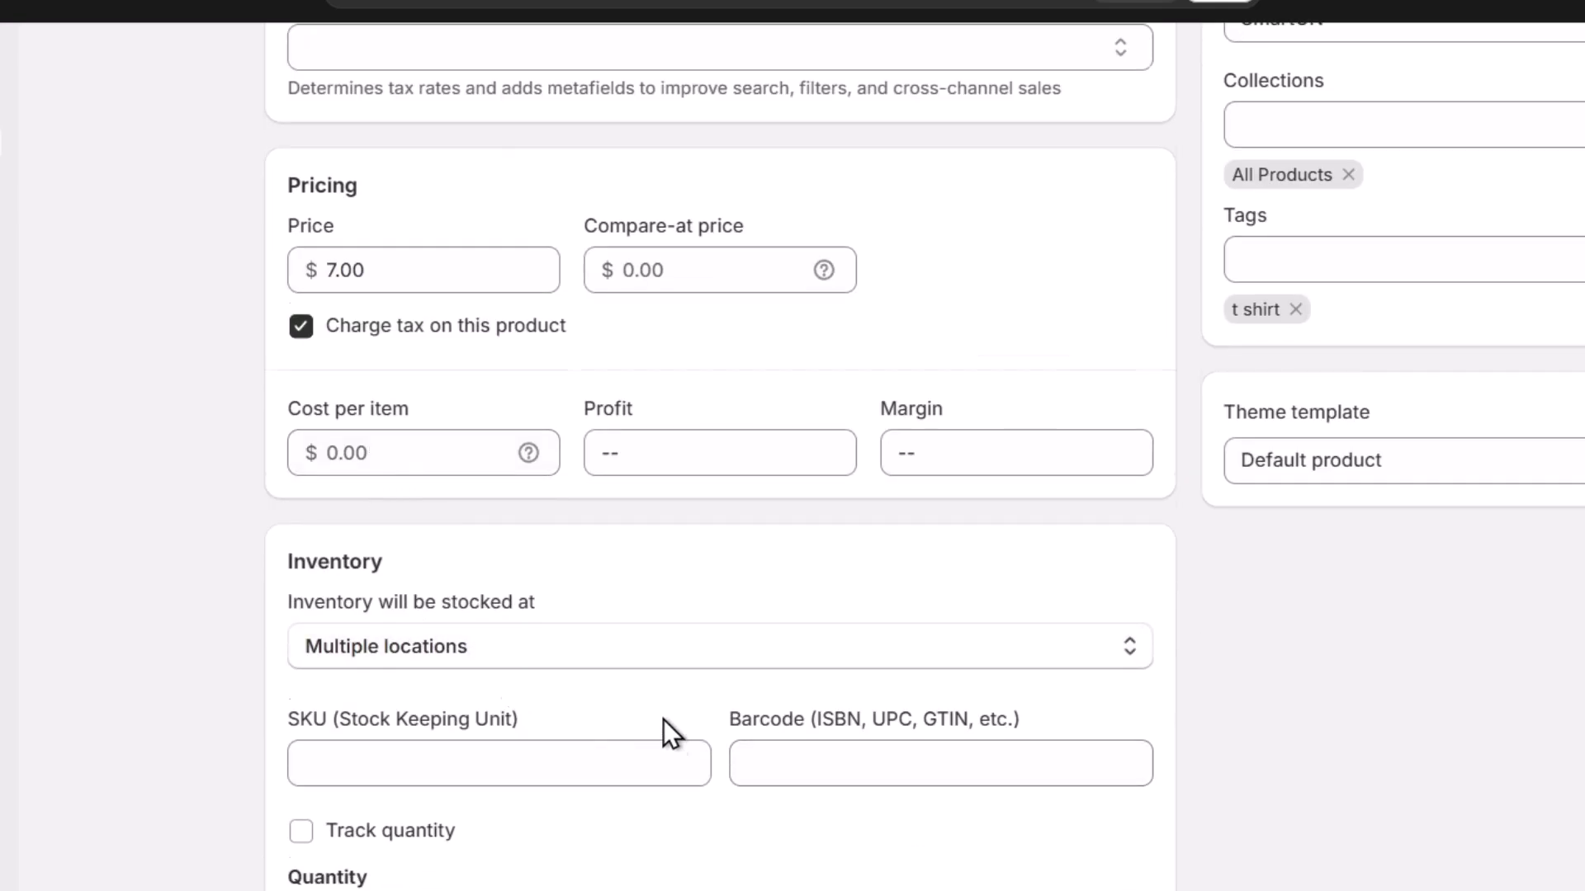
{"action": "scroll", "coordinate": [662, 720], "scroll_direction": "down", "scroll_amount": 6}
{"action": "scroll", "coordinate": [583, 561], "scroll_direction": "down", "scroll_amount": 6}
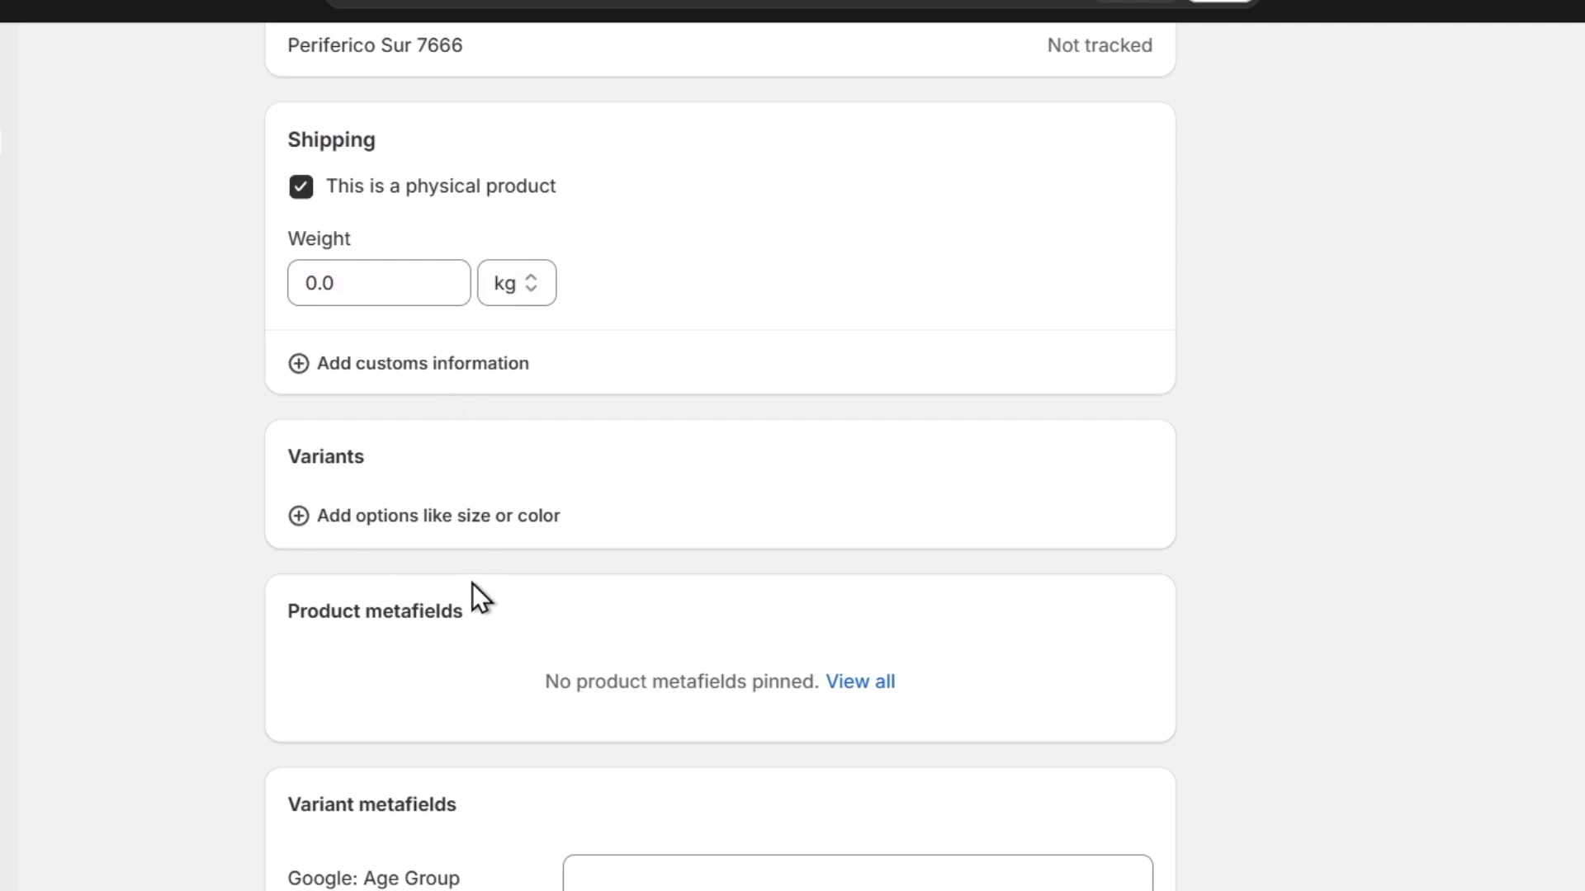
{"action": "left_click", "coordinate": [350, 505]}
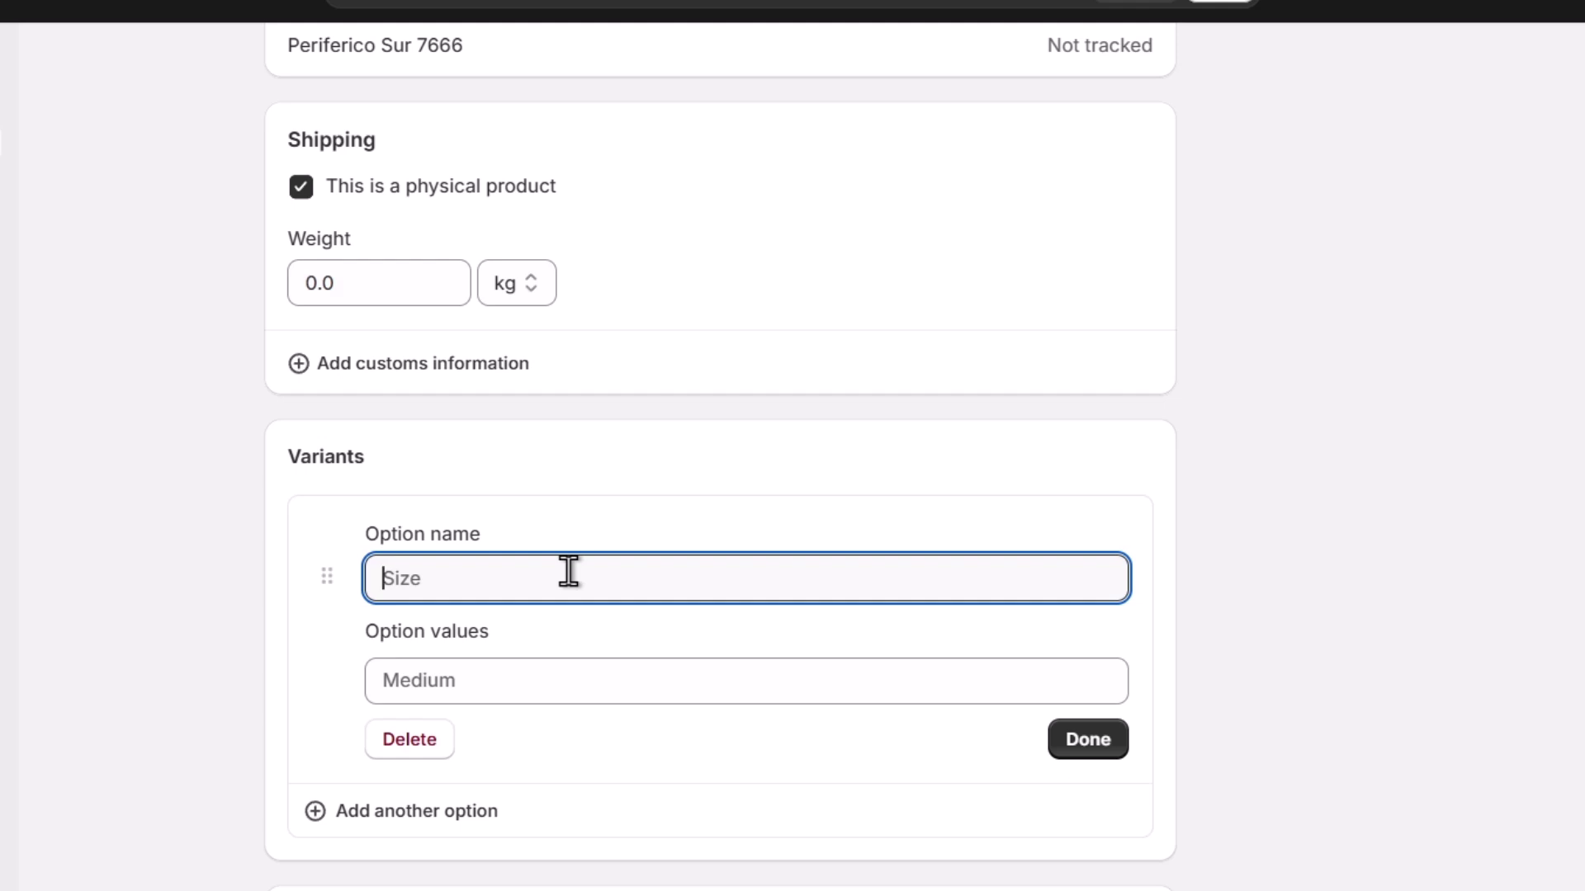
{"action": "type", "text": "Col"}
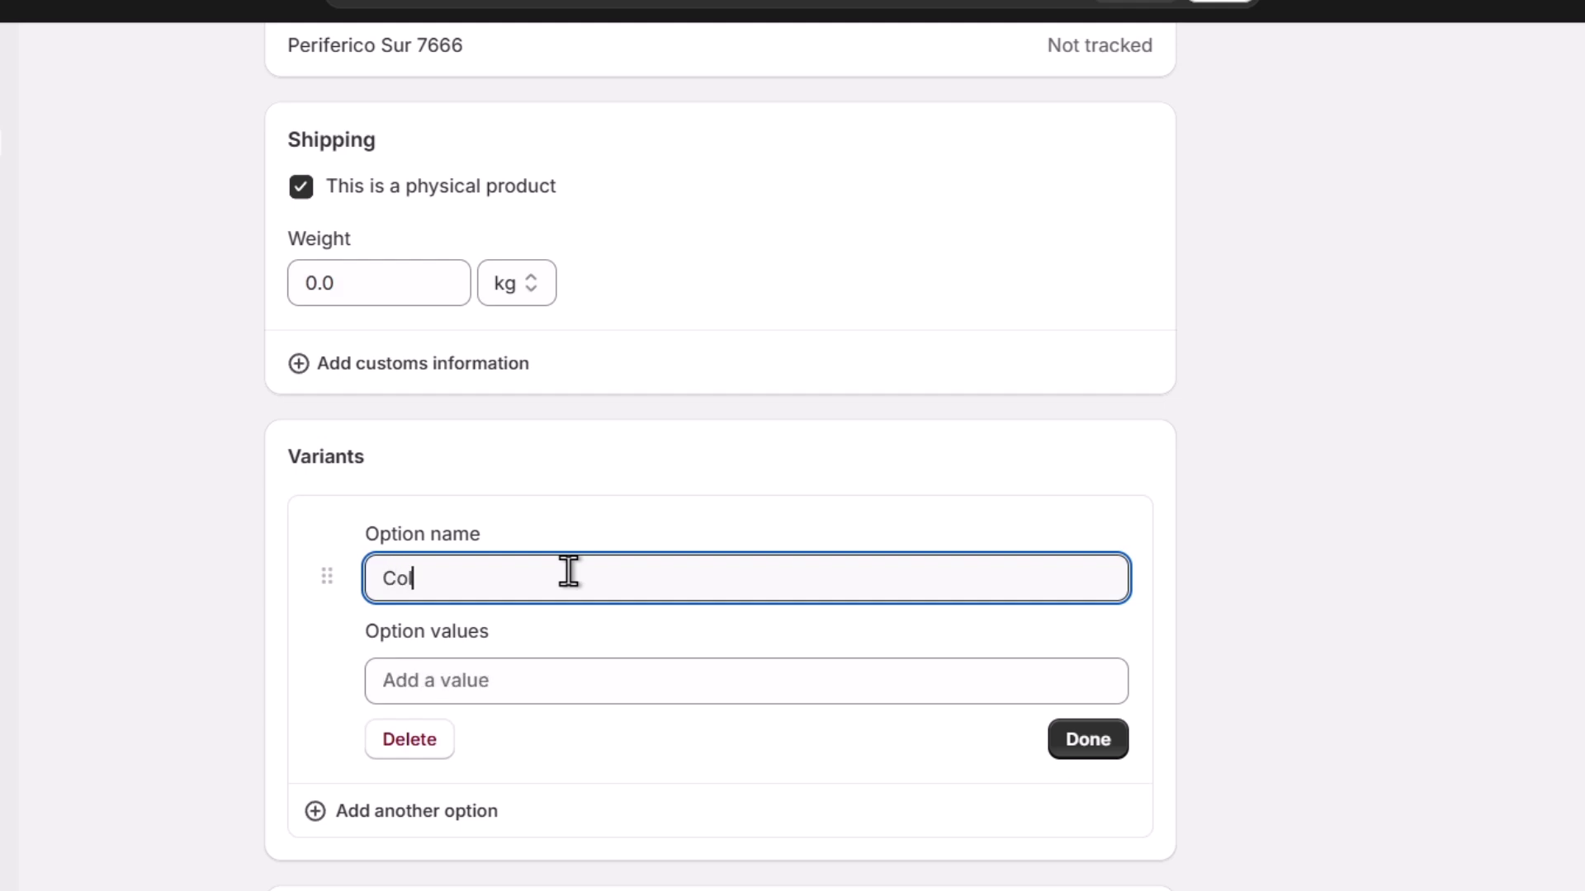
{"action": "type", "text": "or"}
{"action": "left_click", "coordinate": [569, 678]}
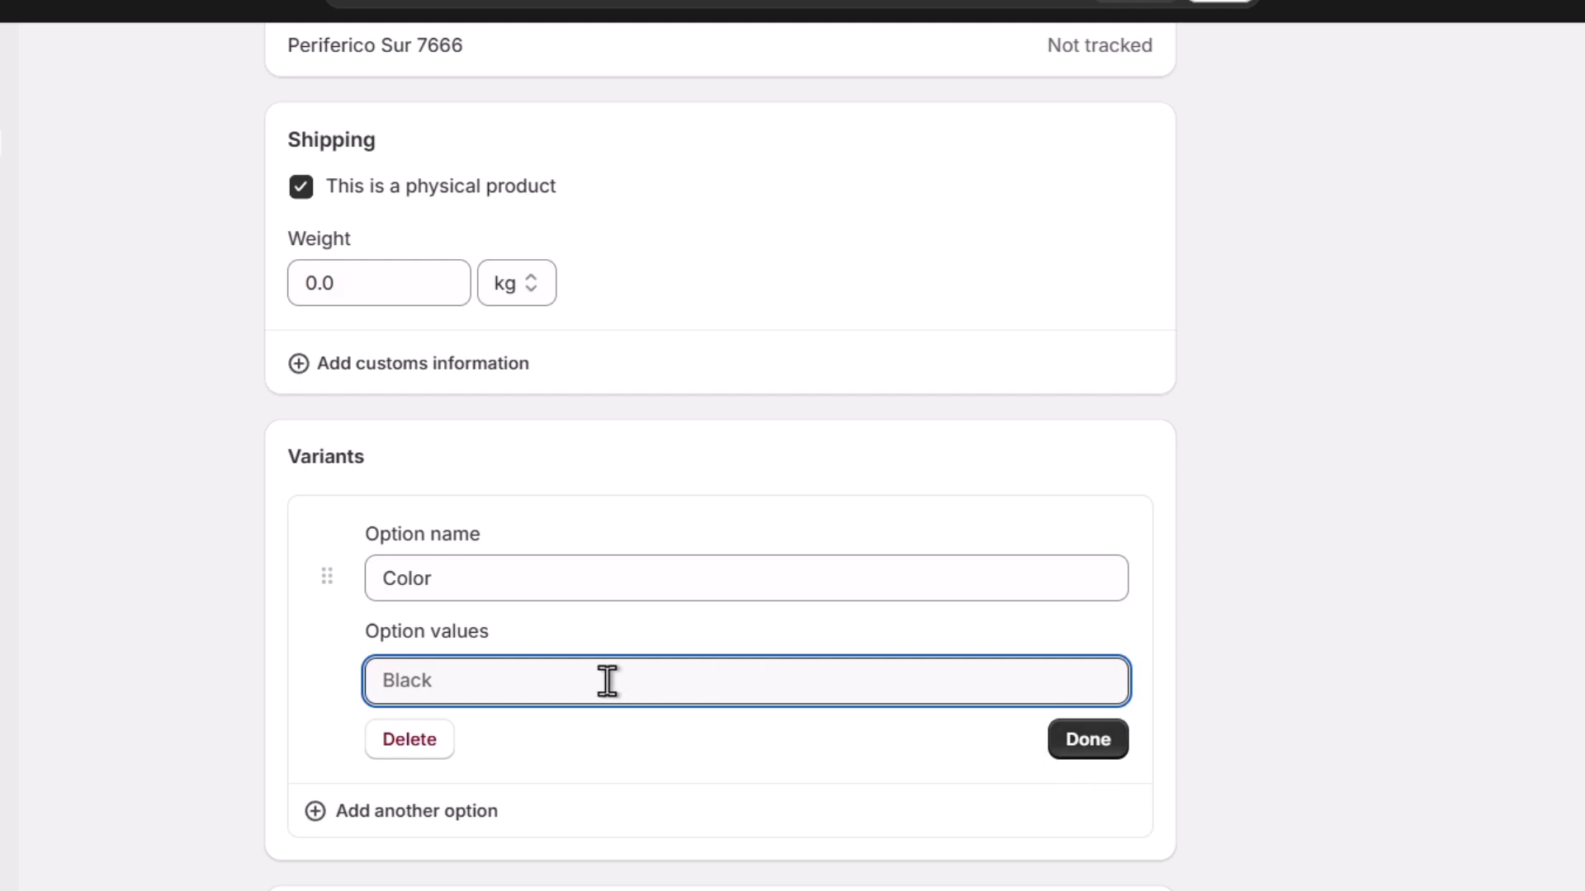
{"action": "type", "text": "B"}
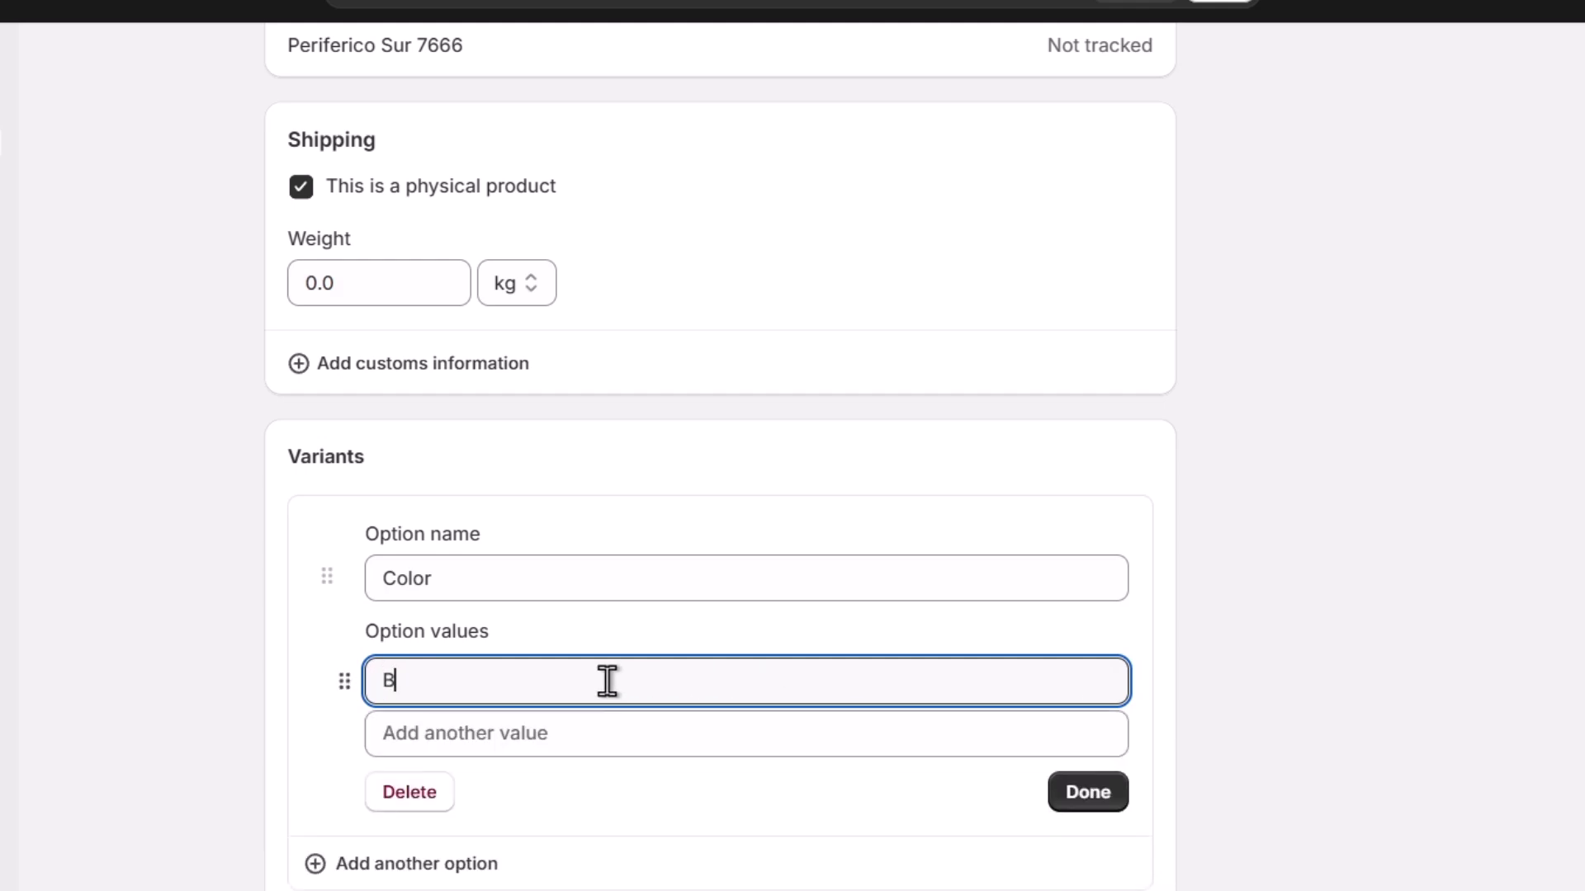
{"action": "type", "text": "lack"}
{"action": "left_click", "coordinate": [685, 732]}
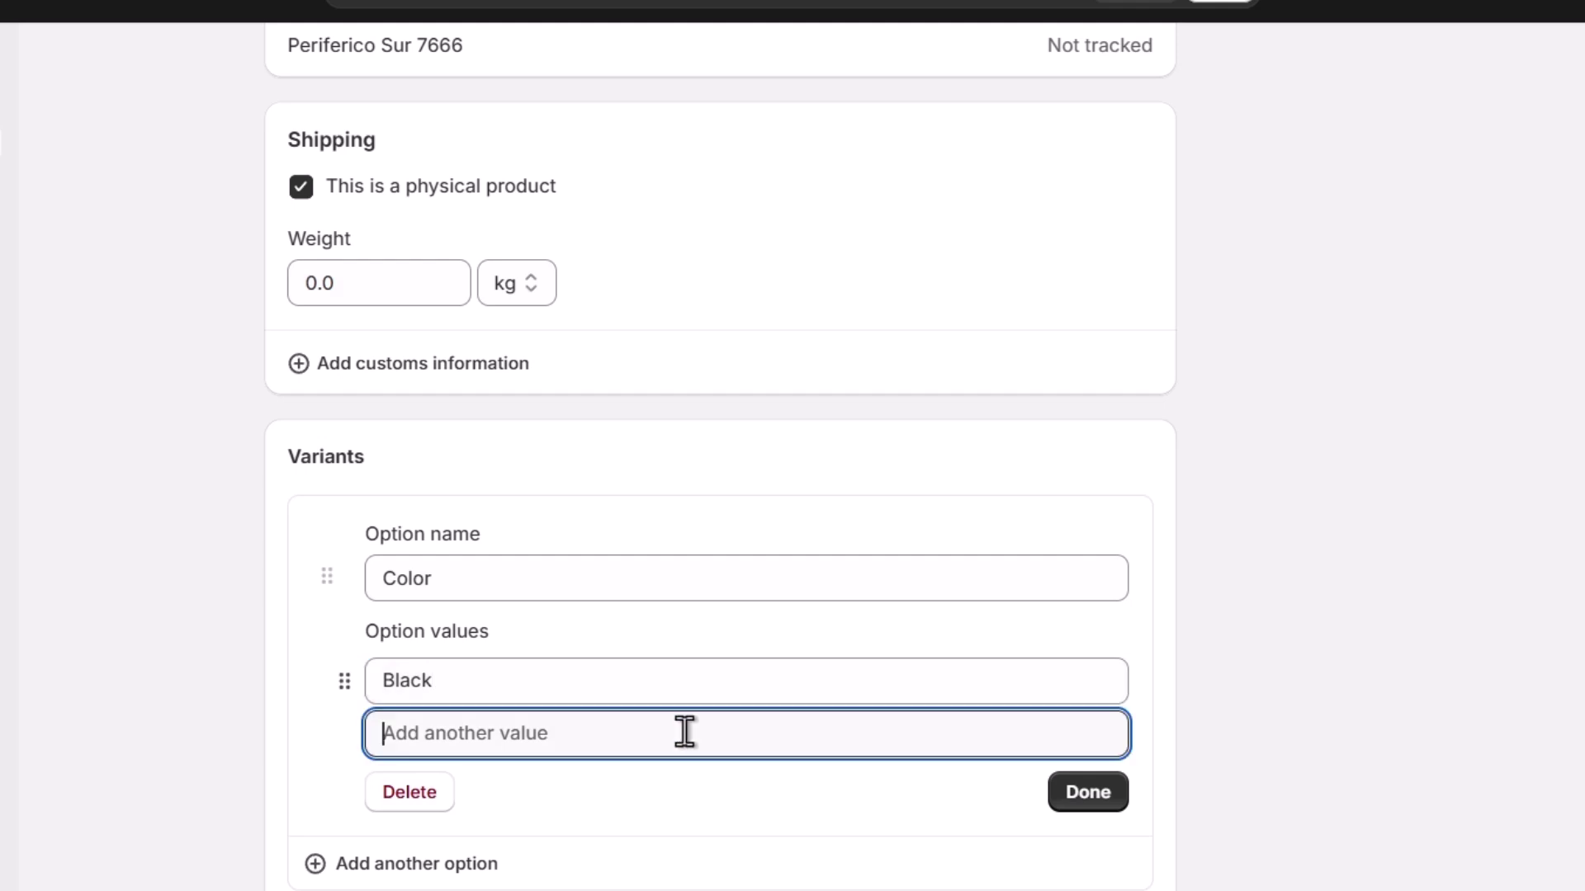
{"action": "type", "text": "ORange"}
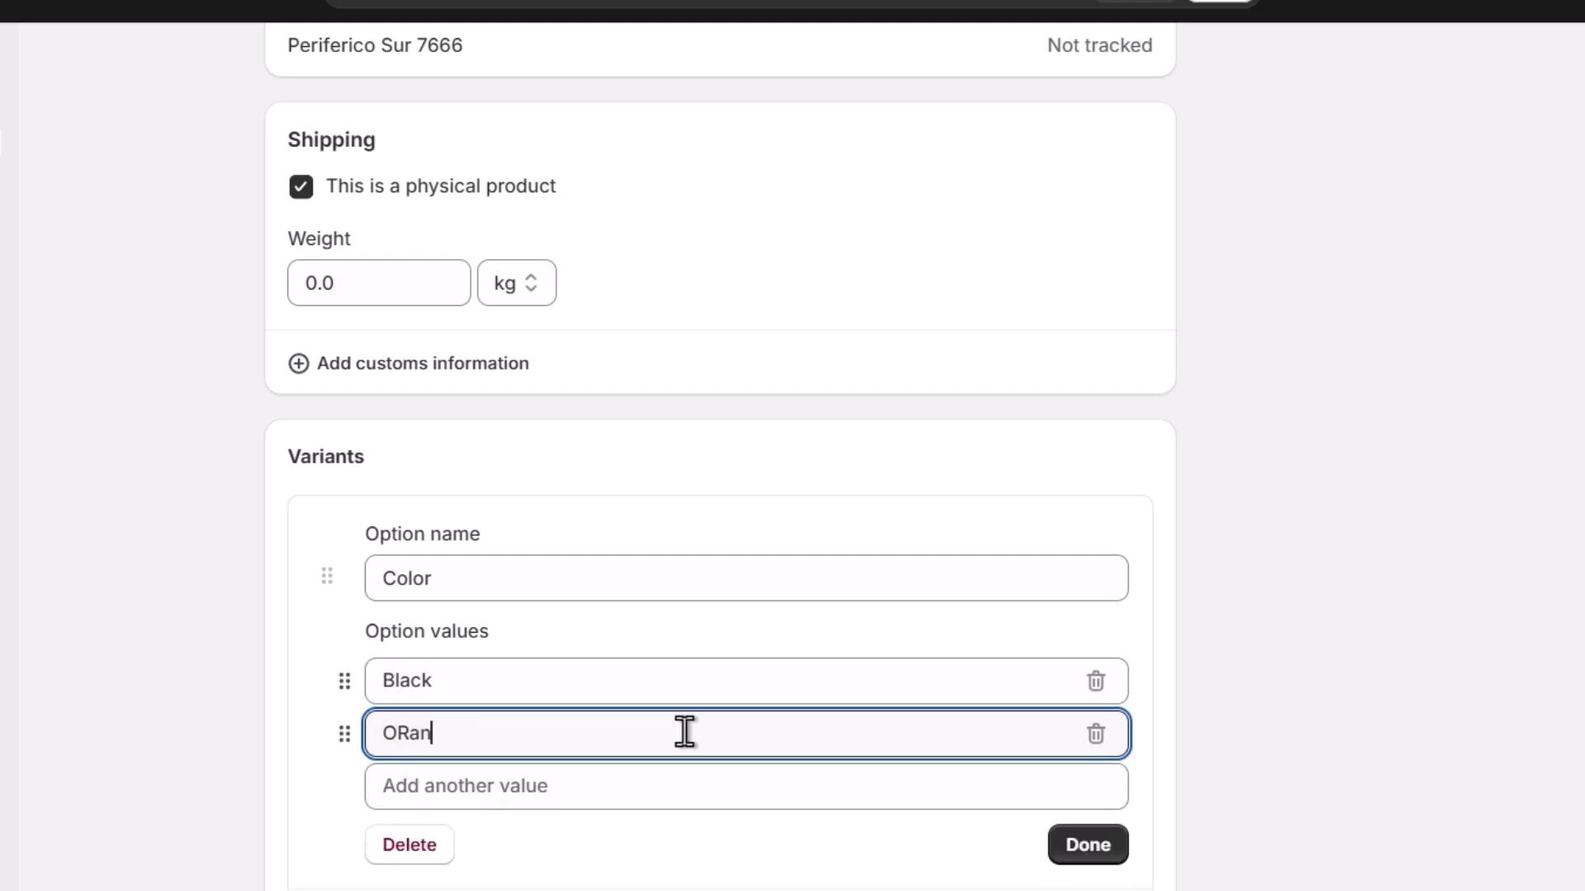
{"action": "key", "text": "BackSpace"}
{"action": "key", "text": "BackSpace"}
{"action": "key", "text": "BackSpace"}
{"action": "key", "text": "BackSpace"}
{"action": "key", "text": "BackSpace"}
{"action": "type", "text": "ramnge"}
{"action": "key", "text": "BackSpace"}
{"action": "key", "text": "BackSpace"}
{"action": "type", "text": "nge"}
{"action": "left_click", "coordinate": [1124, 840]}
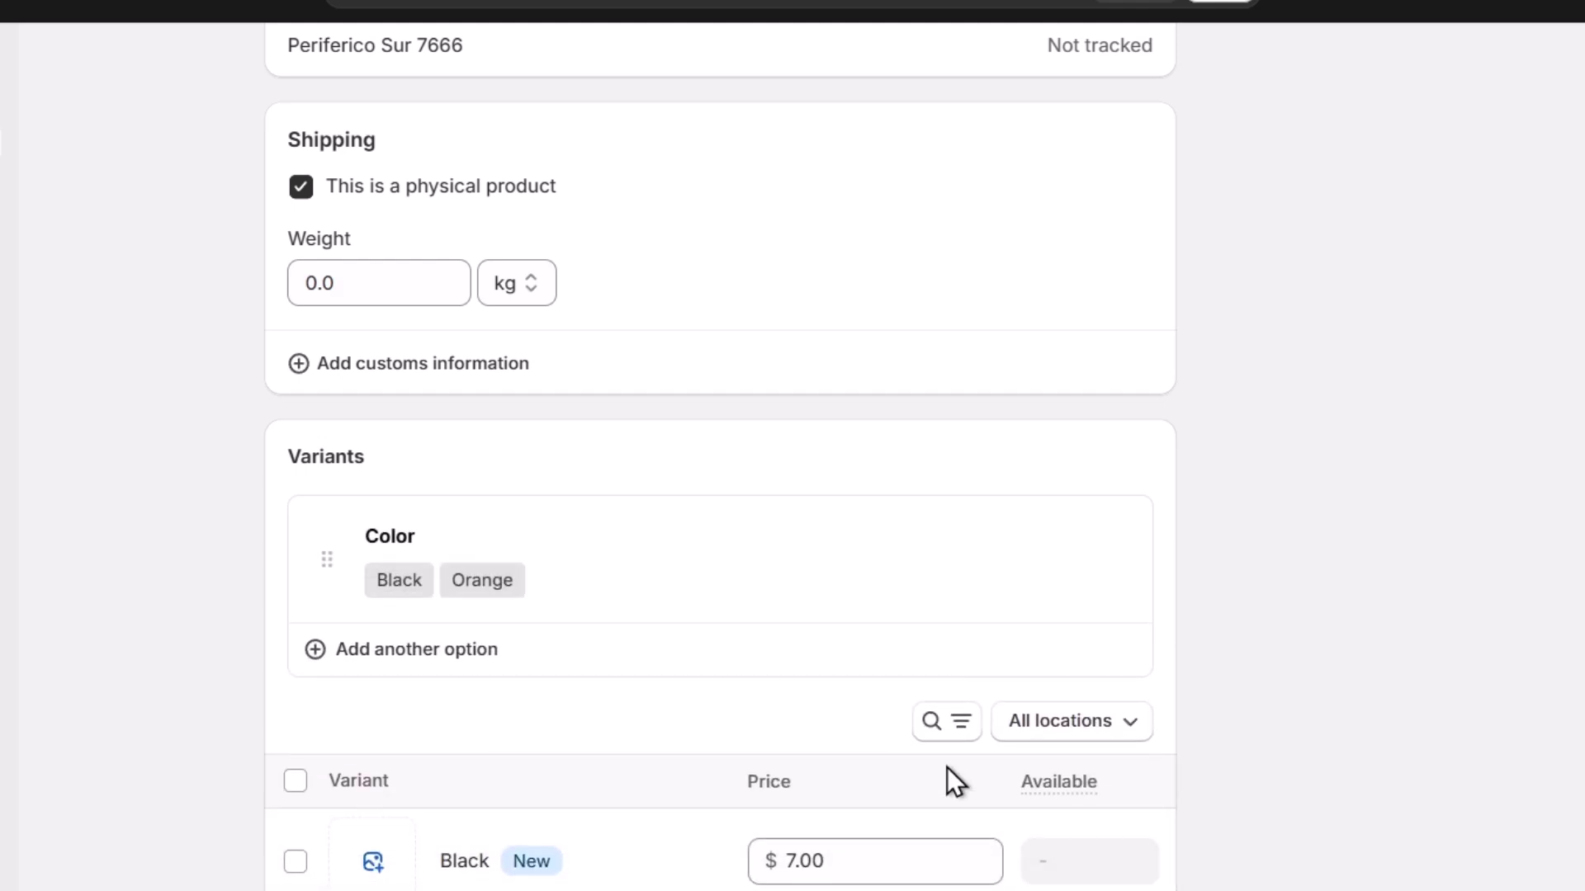
{"action": "left_click", "coordinate": [485, 585]}
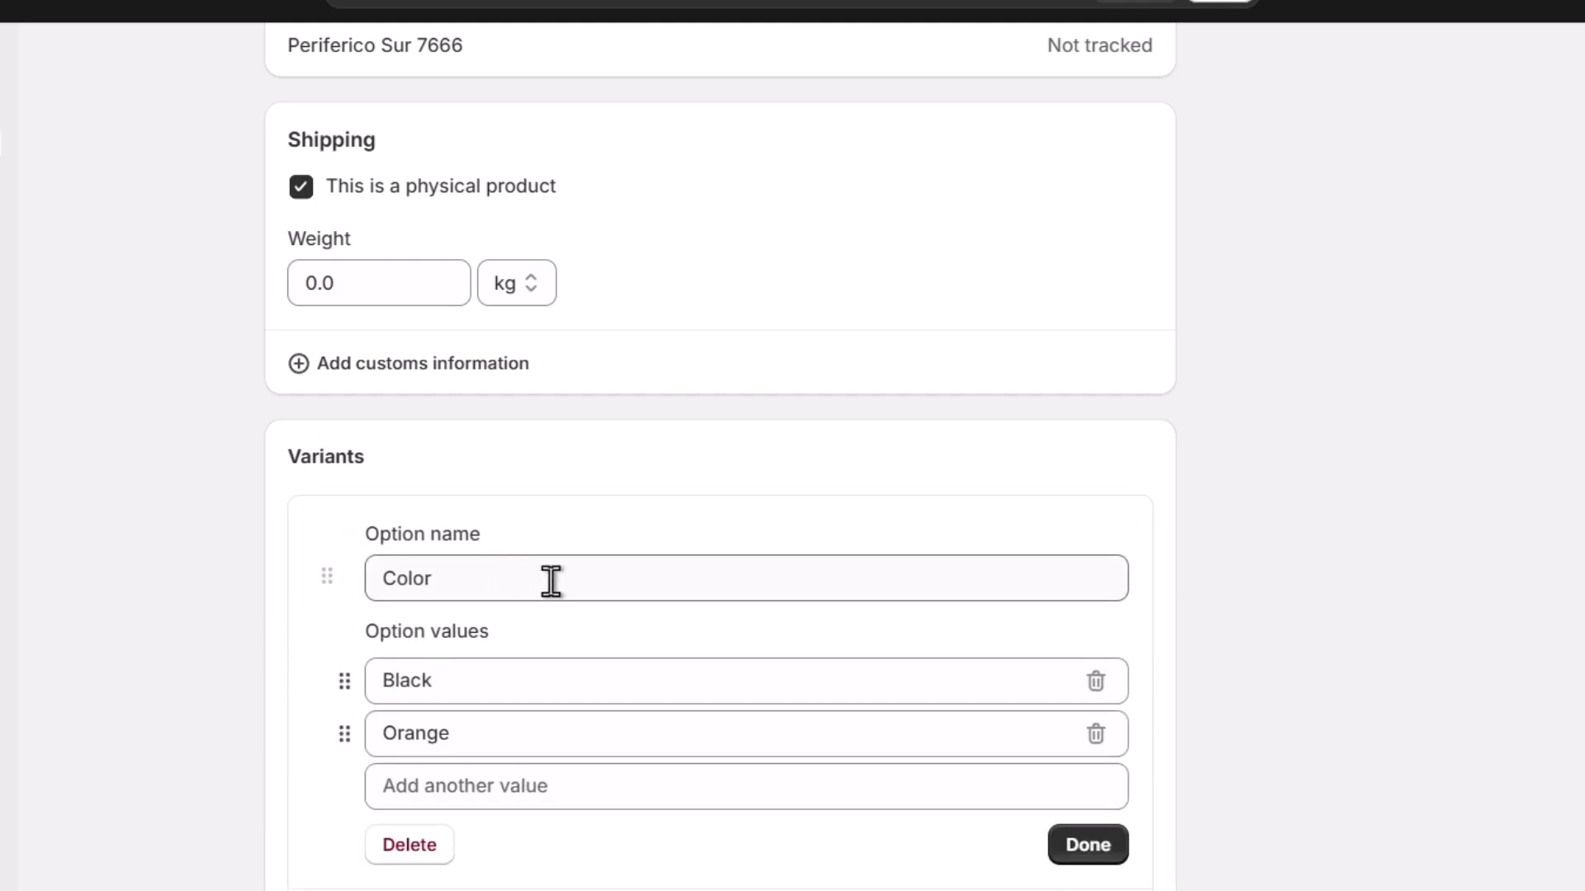
{"action": "left_click", "coordinate": [578, 582]}
{"action": "left_click", "coordinate": [1088, 851]}
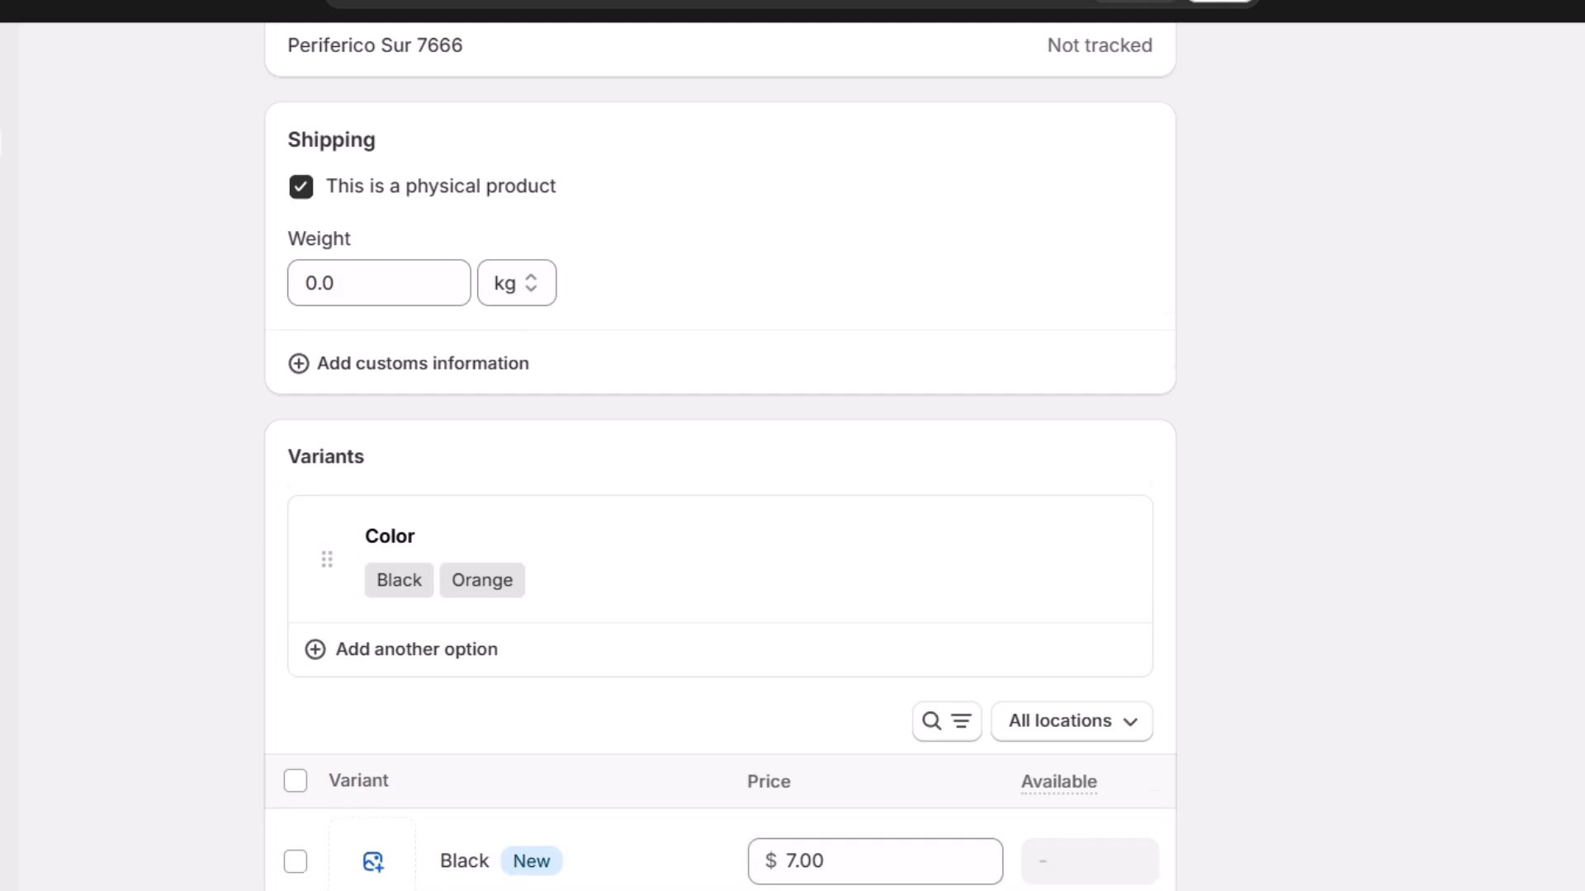
{"action": "scroll", "coordinate": [747, 248], "scroll_direction": "down", "scroll_amount": 6}
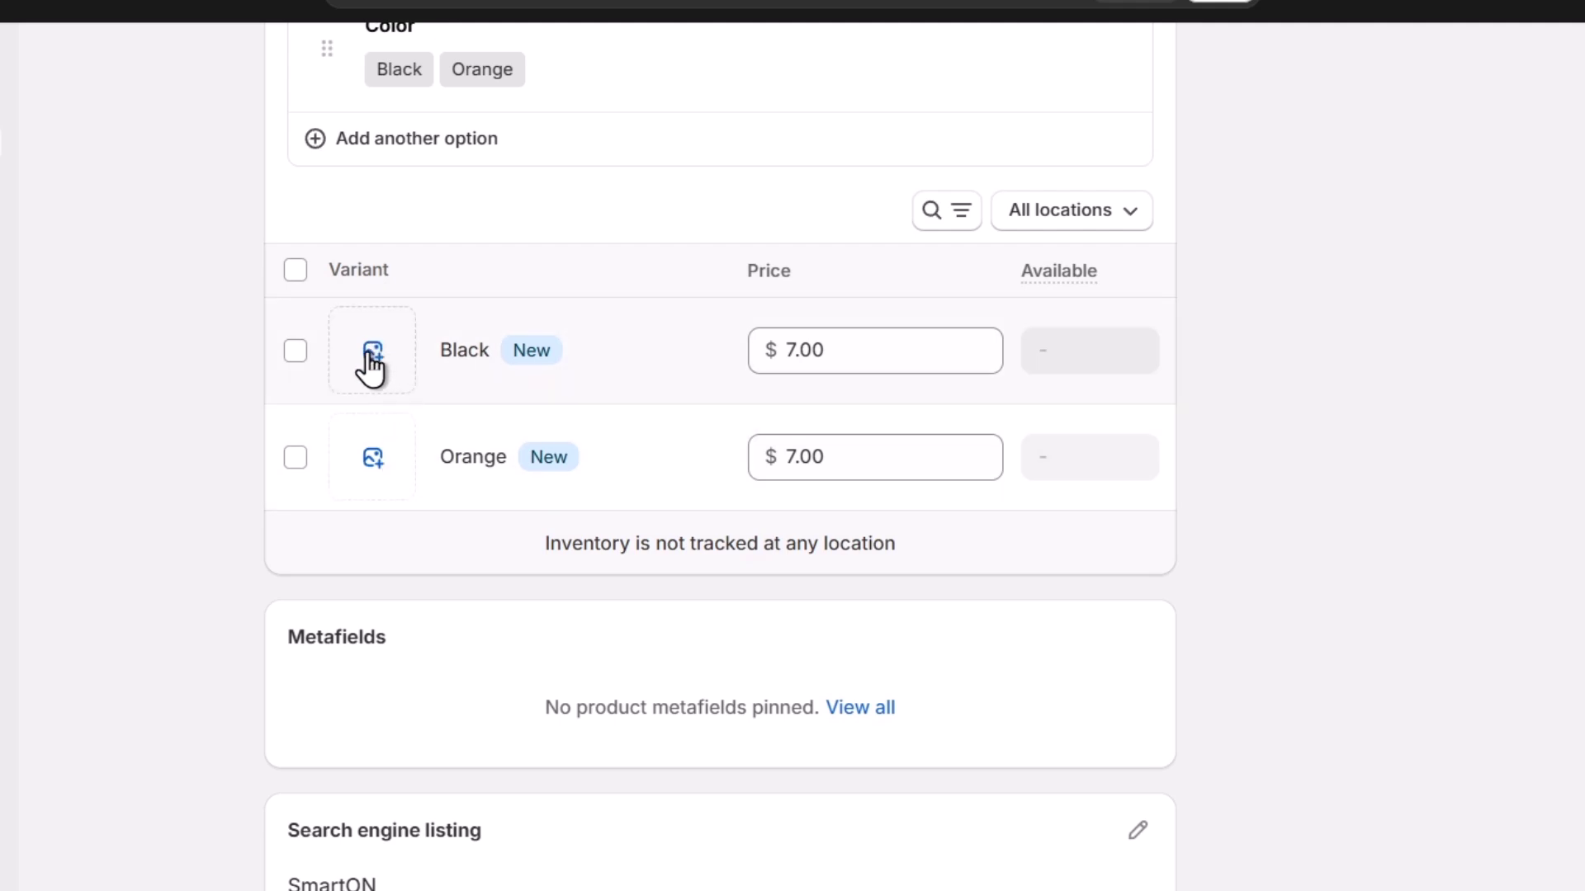
Step: Assign the black T-shirt image to the Black variant, then begin choosing Orange's image
{"action": "left_click", "coordinate": [367, 462]}
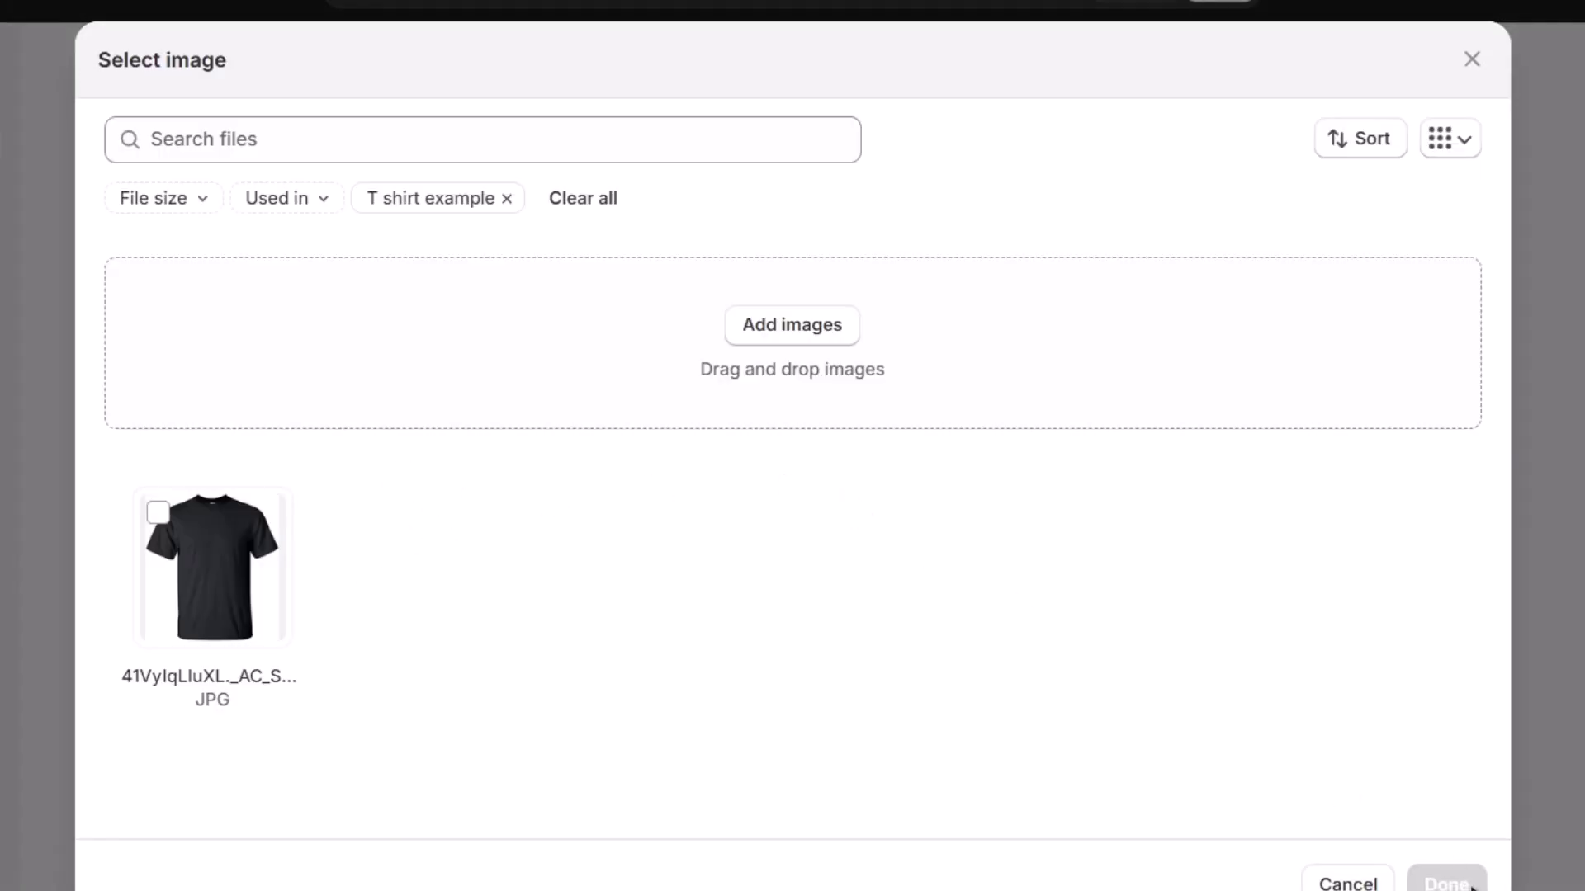
{"action": "left_click", "coordinate": [1347, 882]}
{"action": "left_click", "coordinate": [387, 346]}
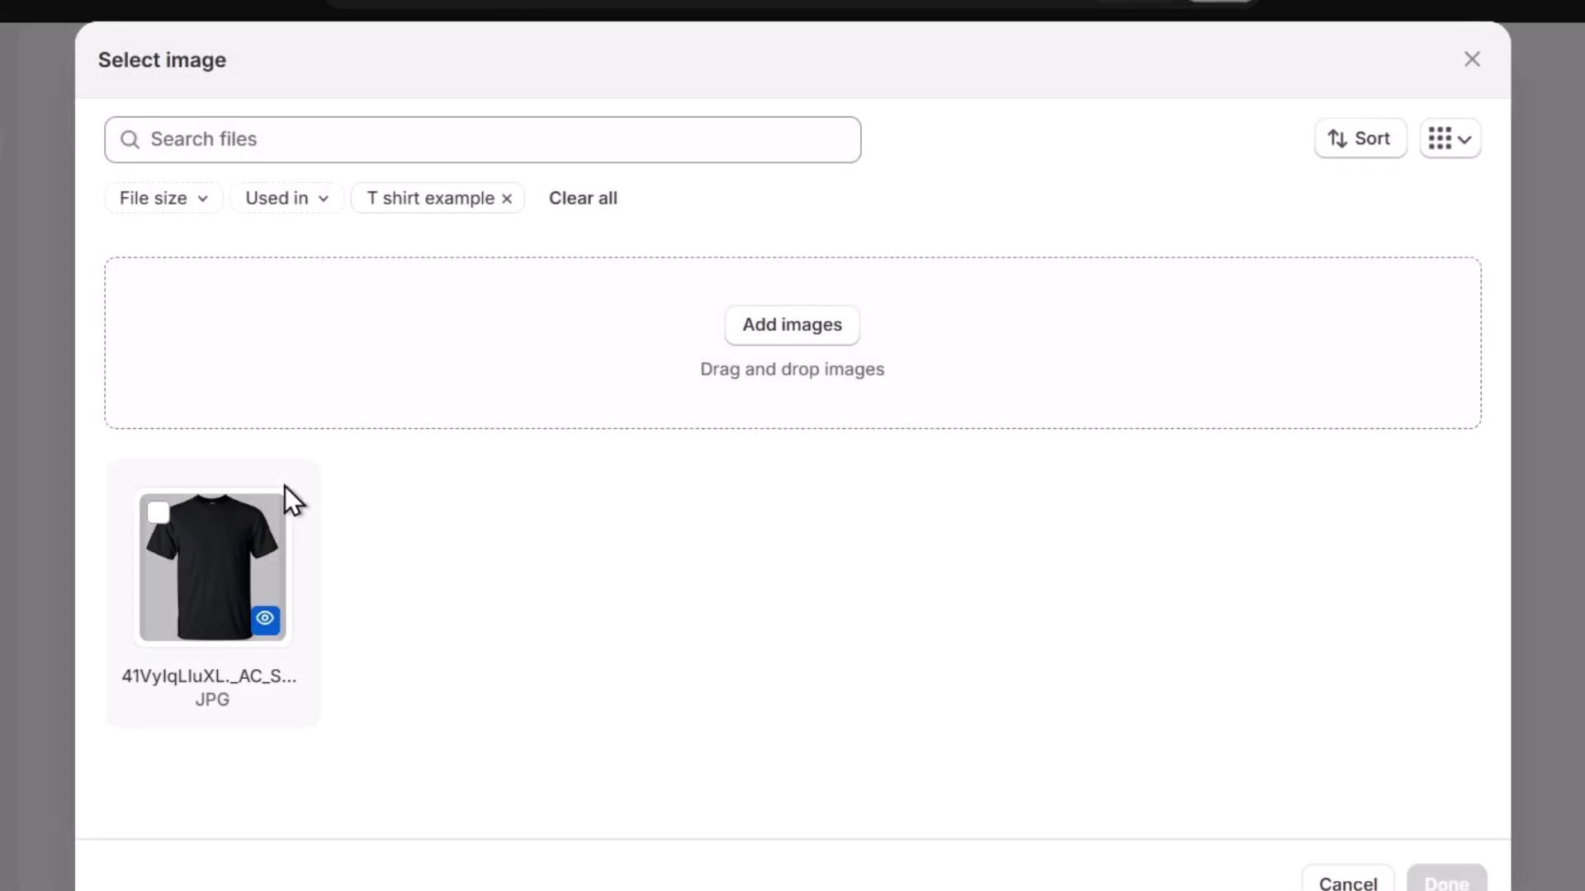
{"action": "left_click", "coordinate": [225, 563]}
{"action": "left_click", "coordinate": [1349, 880]}
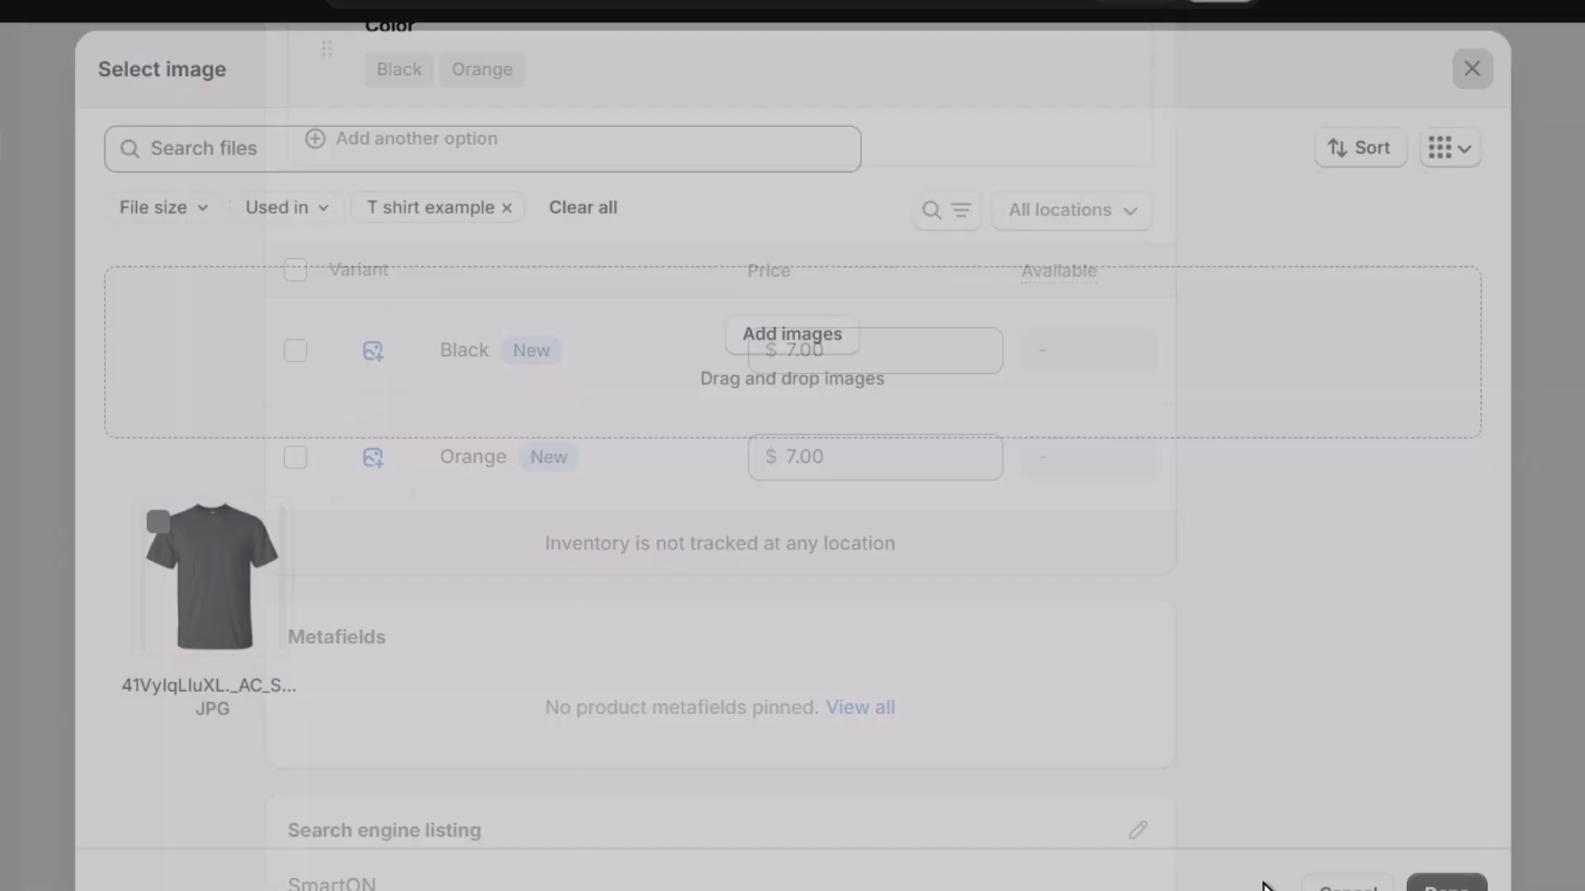
{"action": "left_click", "coordinate": [363, 353]}
{"action": "left_click", "coordinate": [264, 570]}
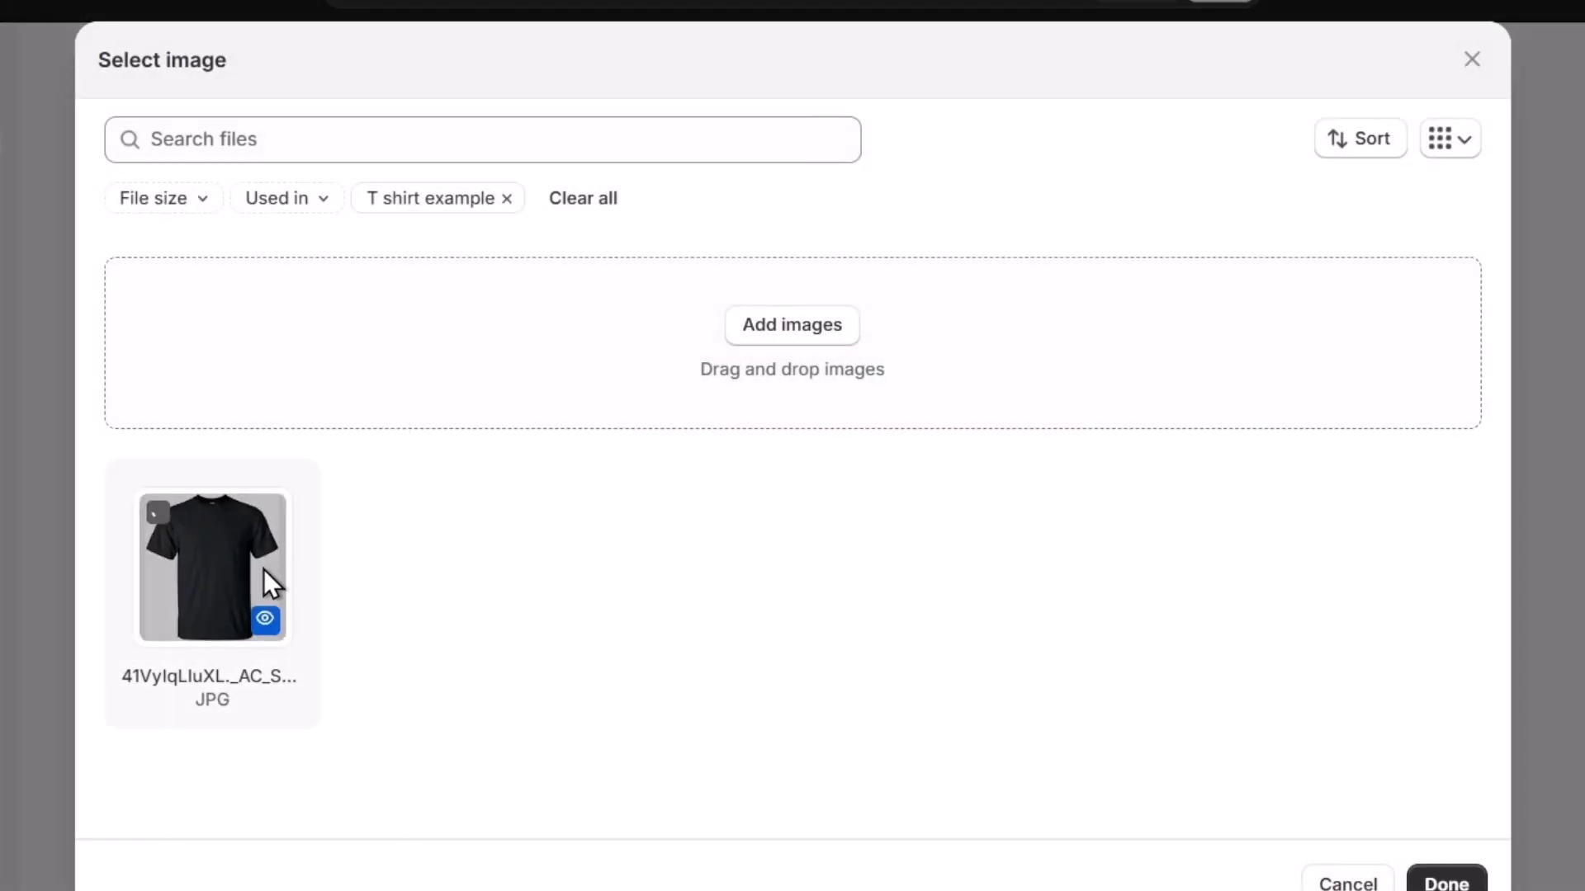
{"action": "left_click", "coordinate": [1447, 882]}
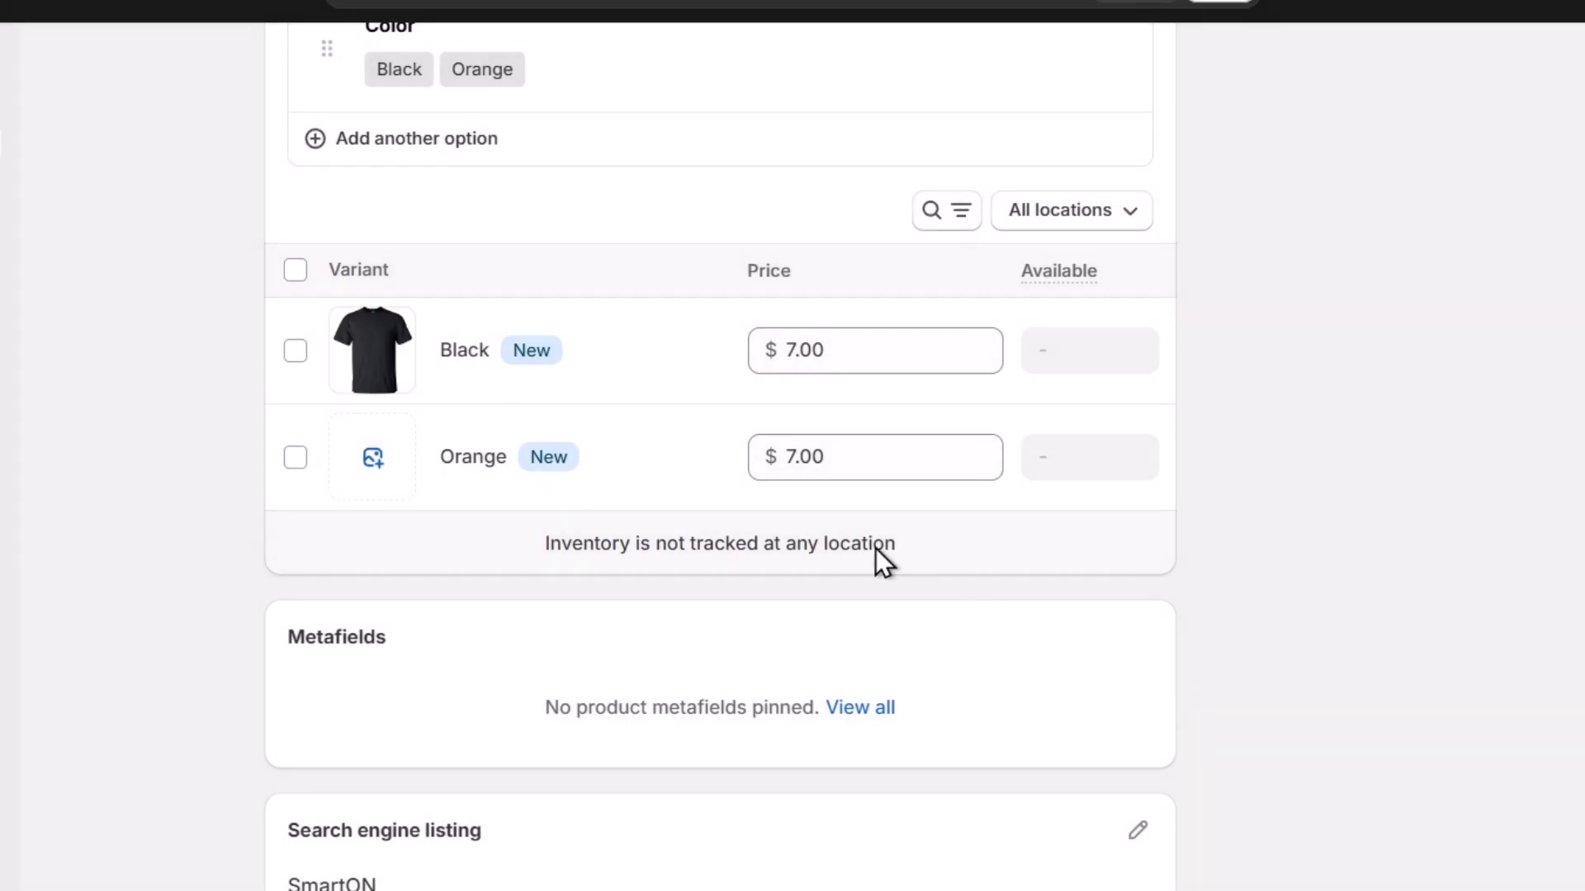
{"action": "left_click", "coordinate": [373, 455]}
Step: Upload the orange T-shirt file, assign it to the Orange variant, and check Media
{"action": "left_click", "coordinate": [790, 329]}
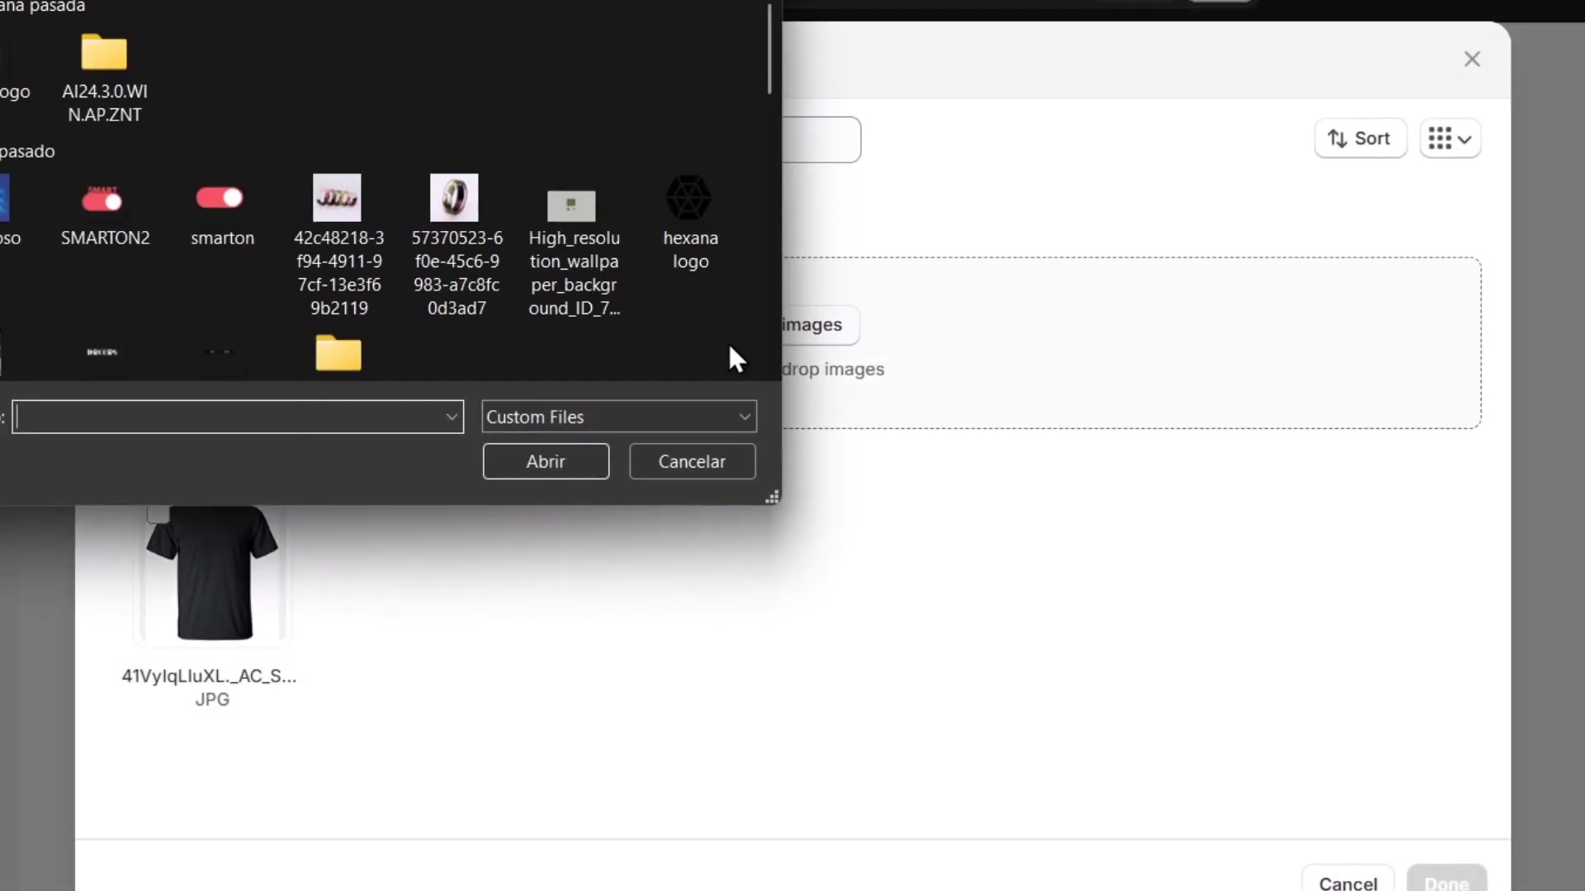
{"action": "scroll", "coordinate": [256, 205], "scroll_direction": "down", "scroll_amount": 5}
{"action": "scroll", "coordinate": [264, 186], "scroll_direction": "up", "scroll_amount": 1}
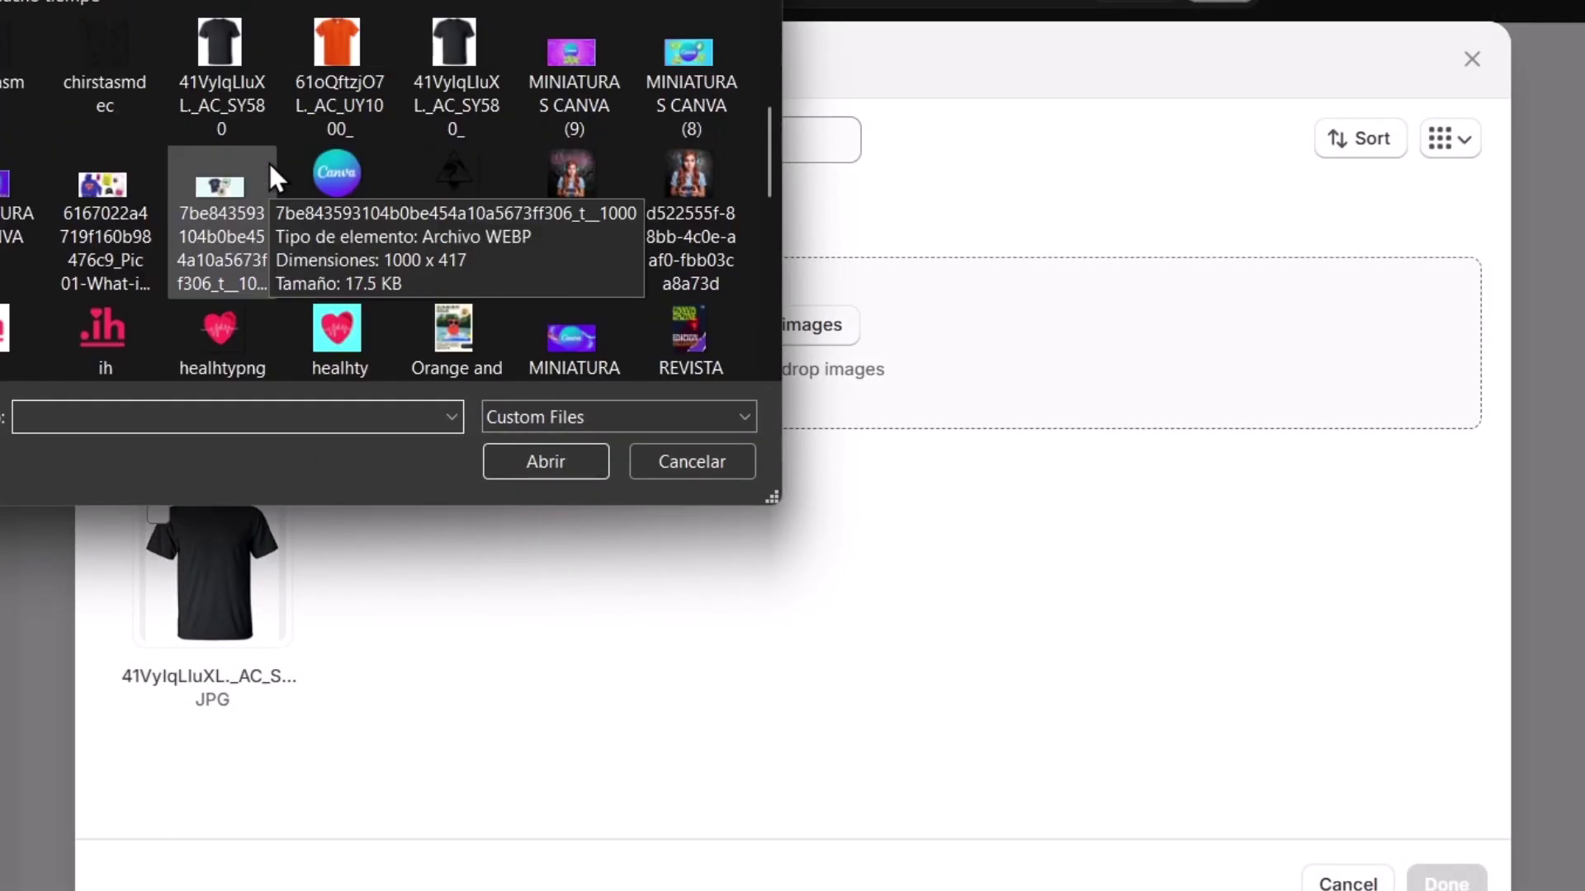
{"action": "left_click", "coordinate": [343, 67]}
{"action": "left_click", "coordinate": [545, 461]}
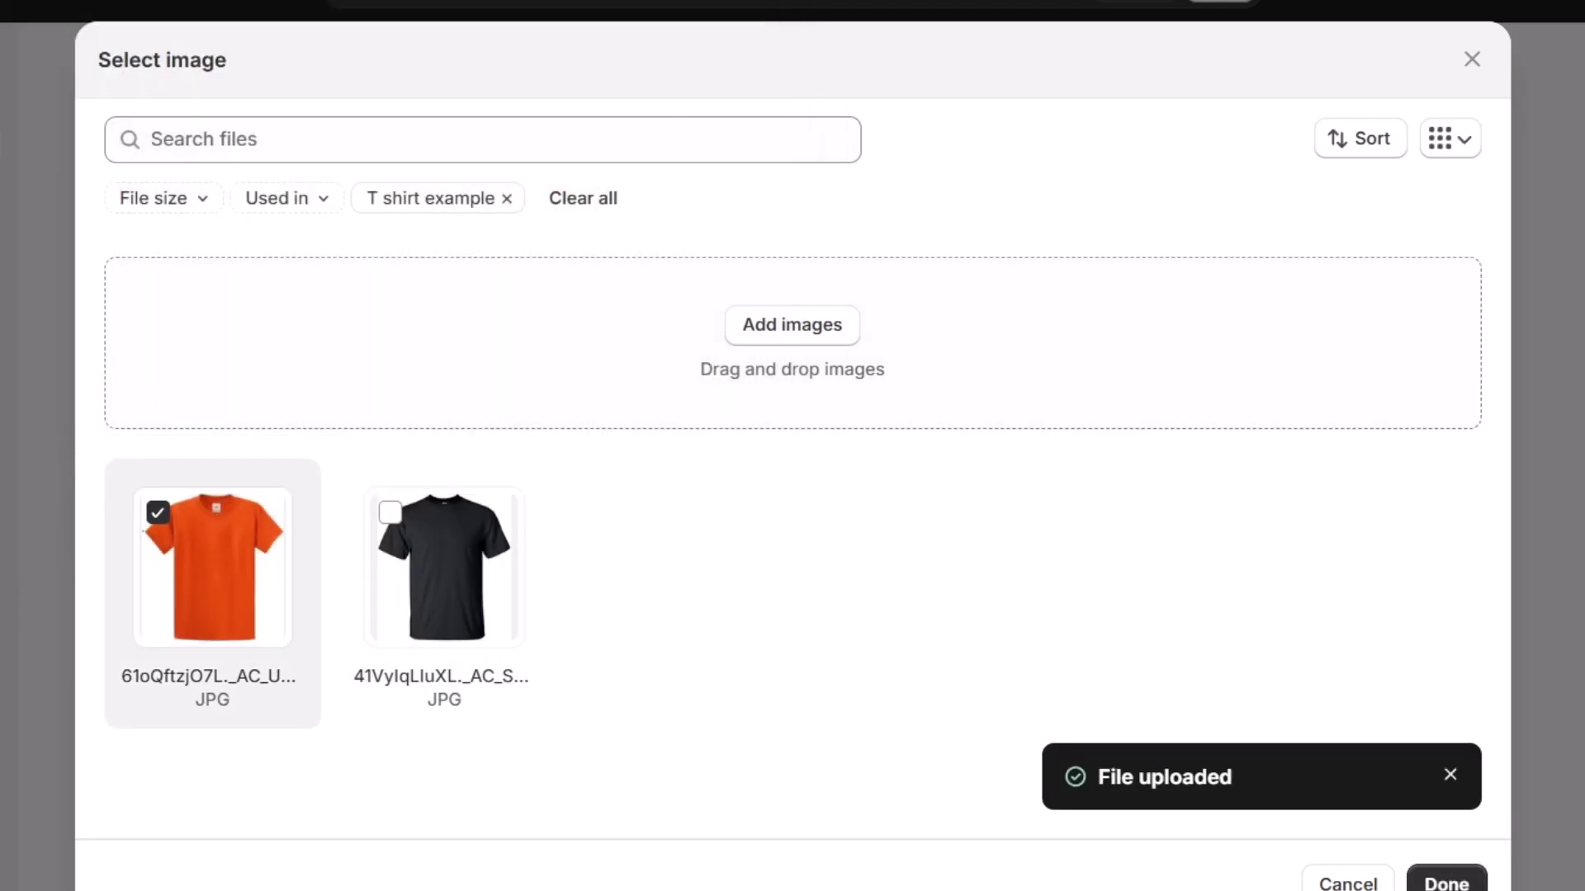
{"action": "left_click", "coordinate": [1444, 882]}
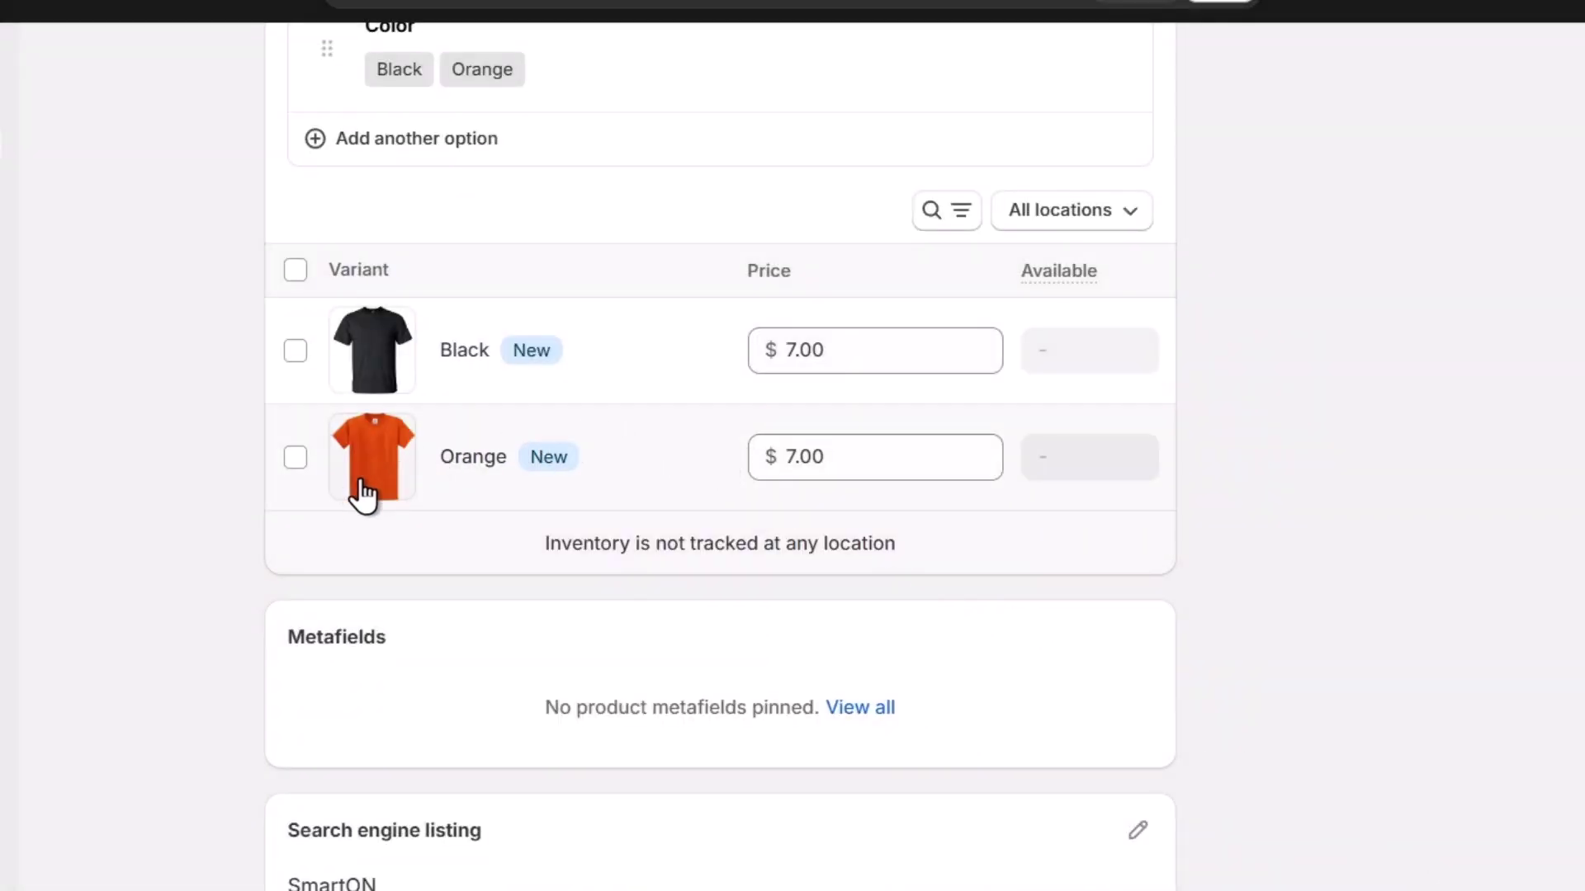
{"action": "scroll", "coordinate": [859, 752], "scroll_direction": "down", "scroll_amount": 3}
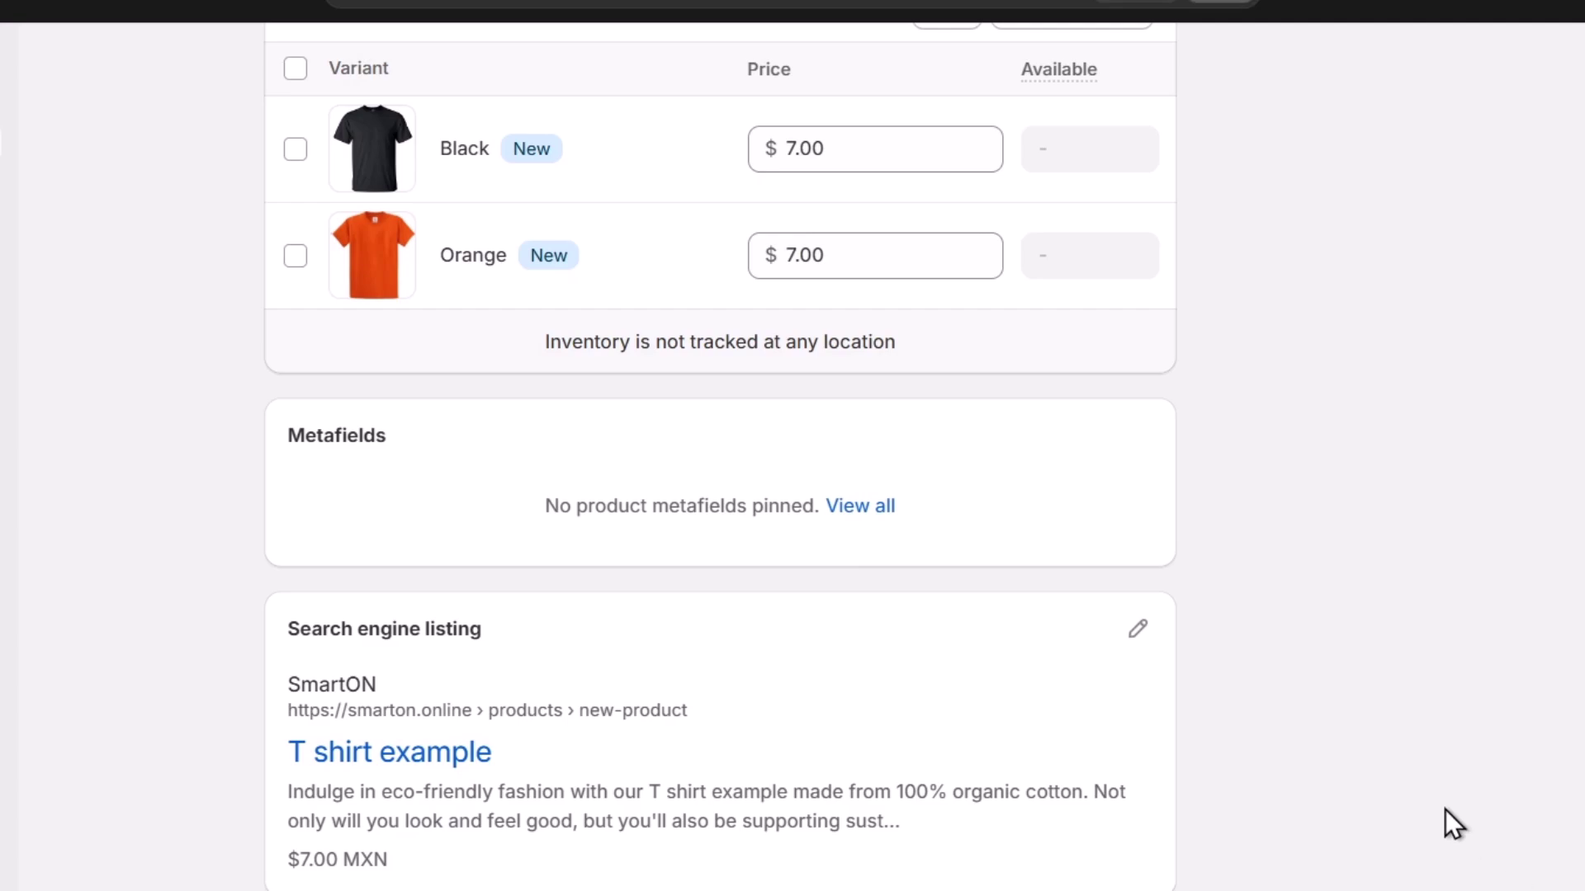
{"action": "scroll", "coordinate": [495, 606], "scroll_direction": "up", "scroll_amount": 6}
{"action": "scroll", "coordinate": [496, 605], "scroll_direction": "up", "scroll_amount": 15}
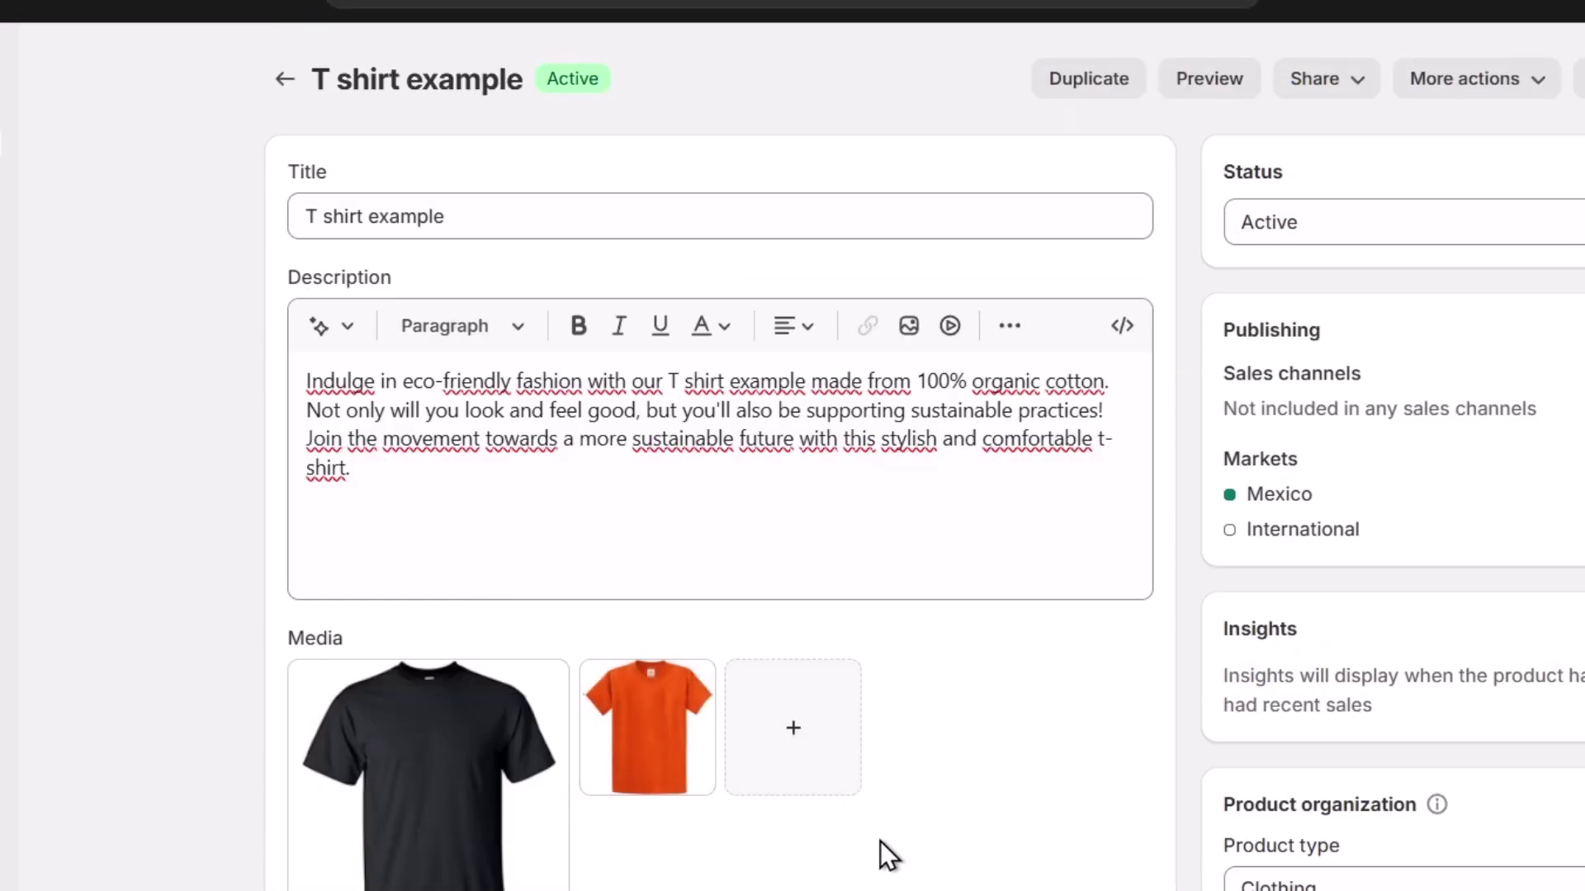
Step: Replace the Uncategorized product category with T-Shirts (Clothing Tops) by searching 'shirt'
{"action": "scroll", "coordinate": [867, 776], "scroll_direction": "down", "scroll_amount": 6}
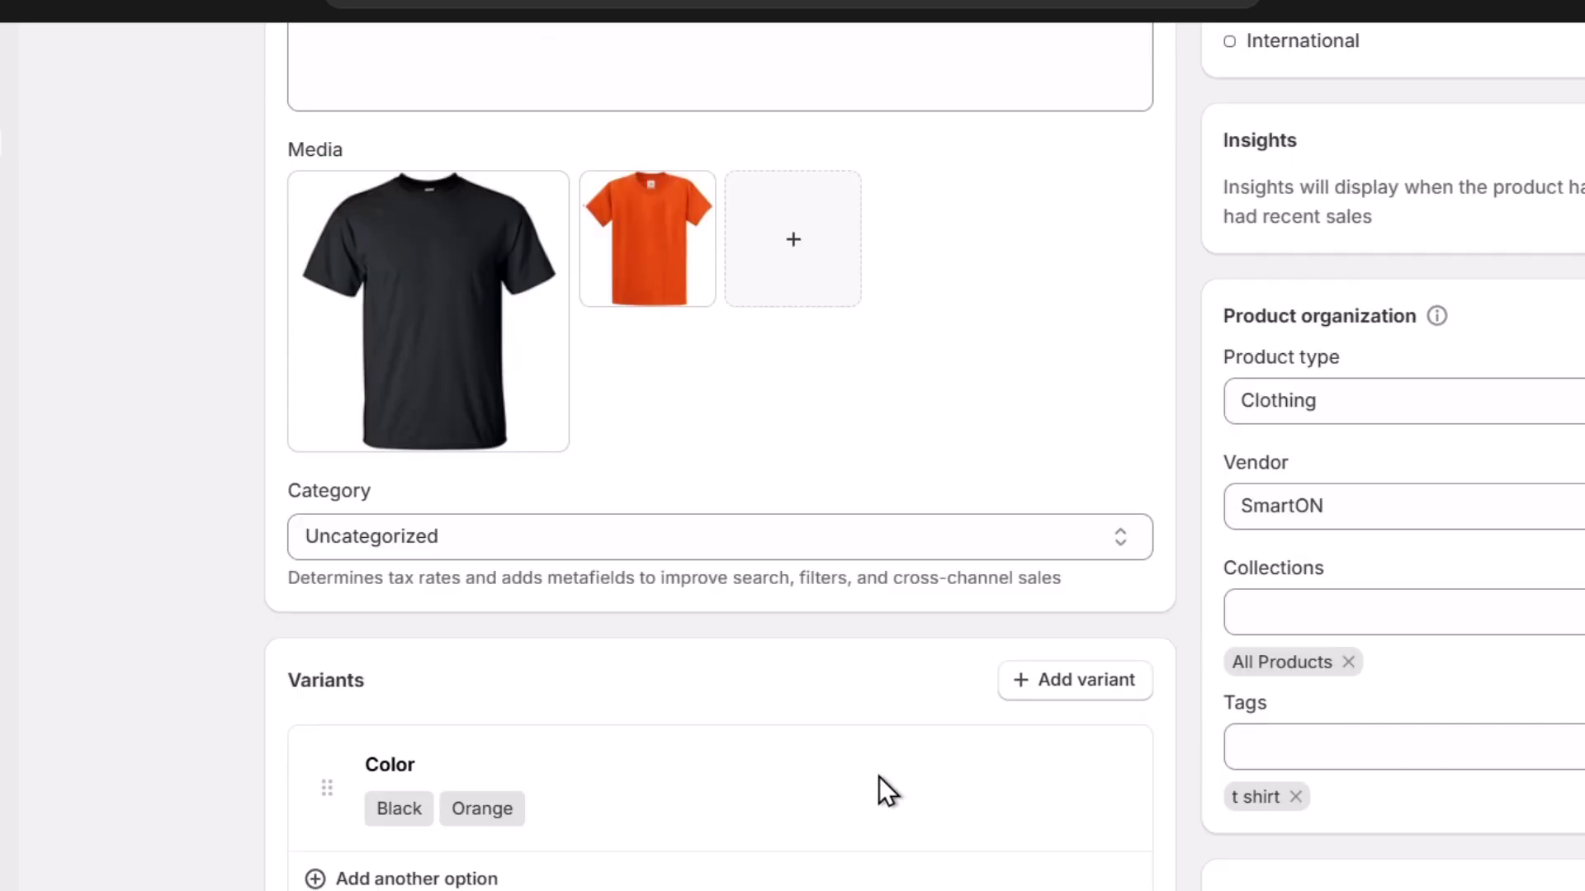
{"action": "left_click", "coordinate": [959, 538]}
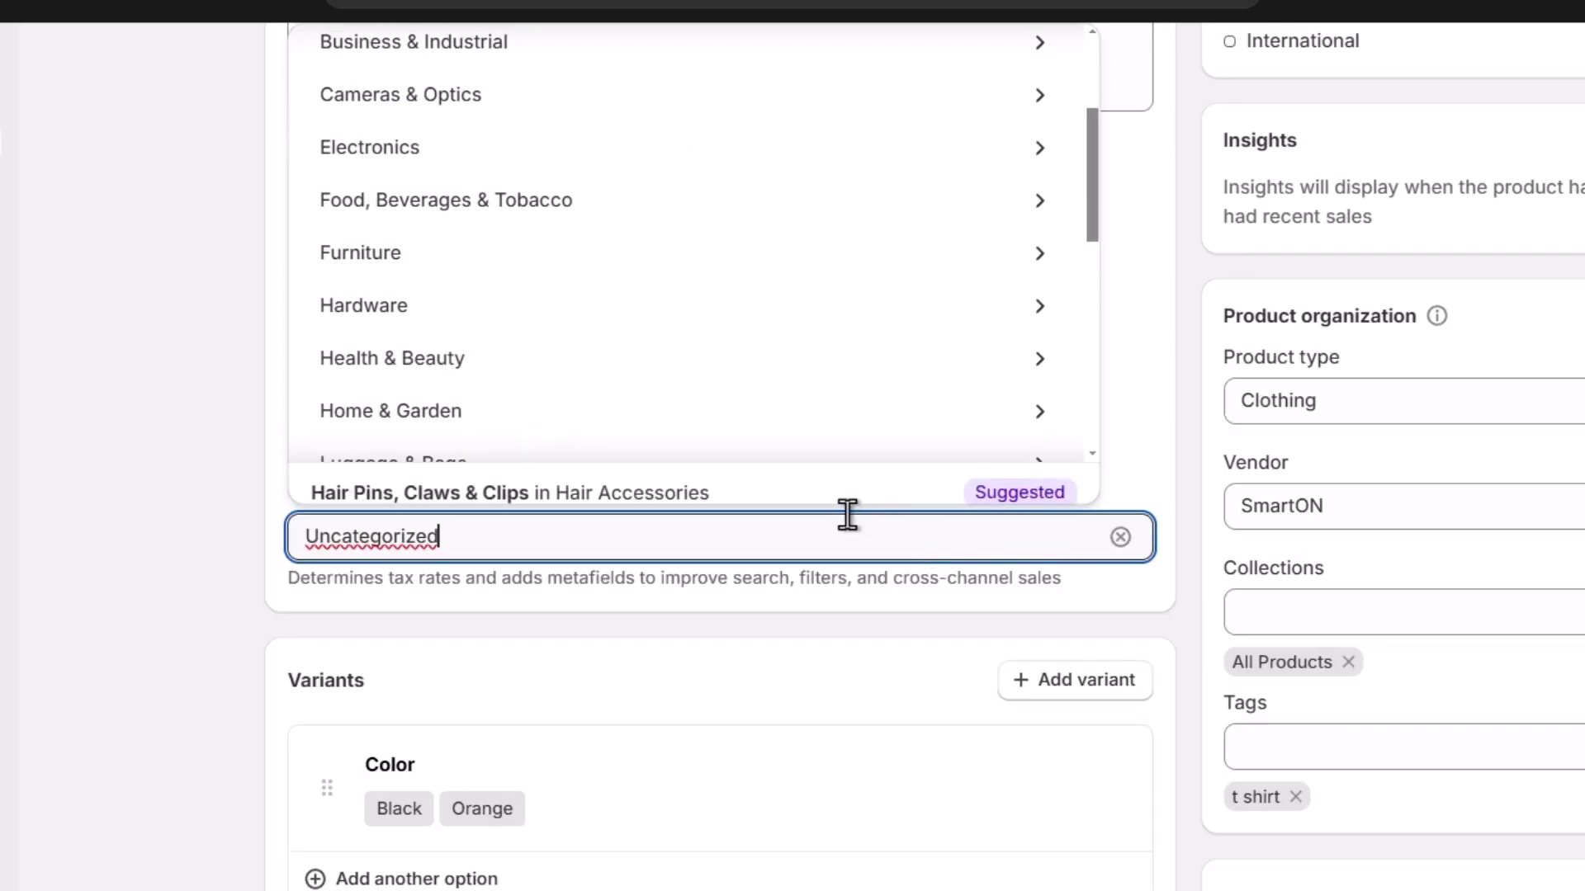
{"action": "double_click", "coordinate": [728, 548]}
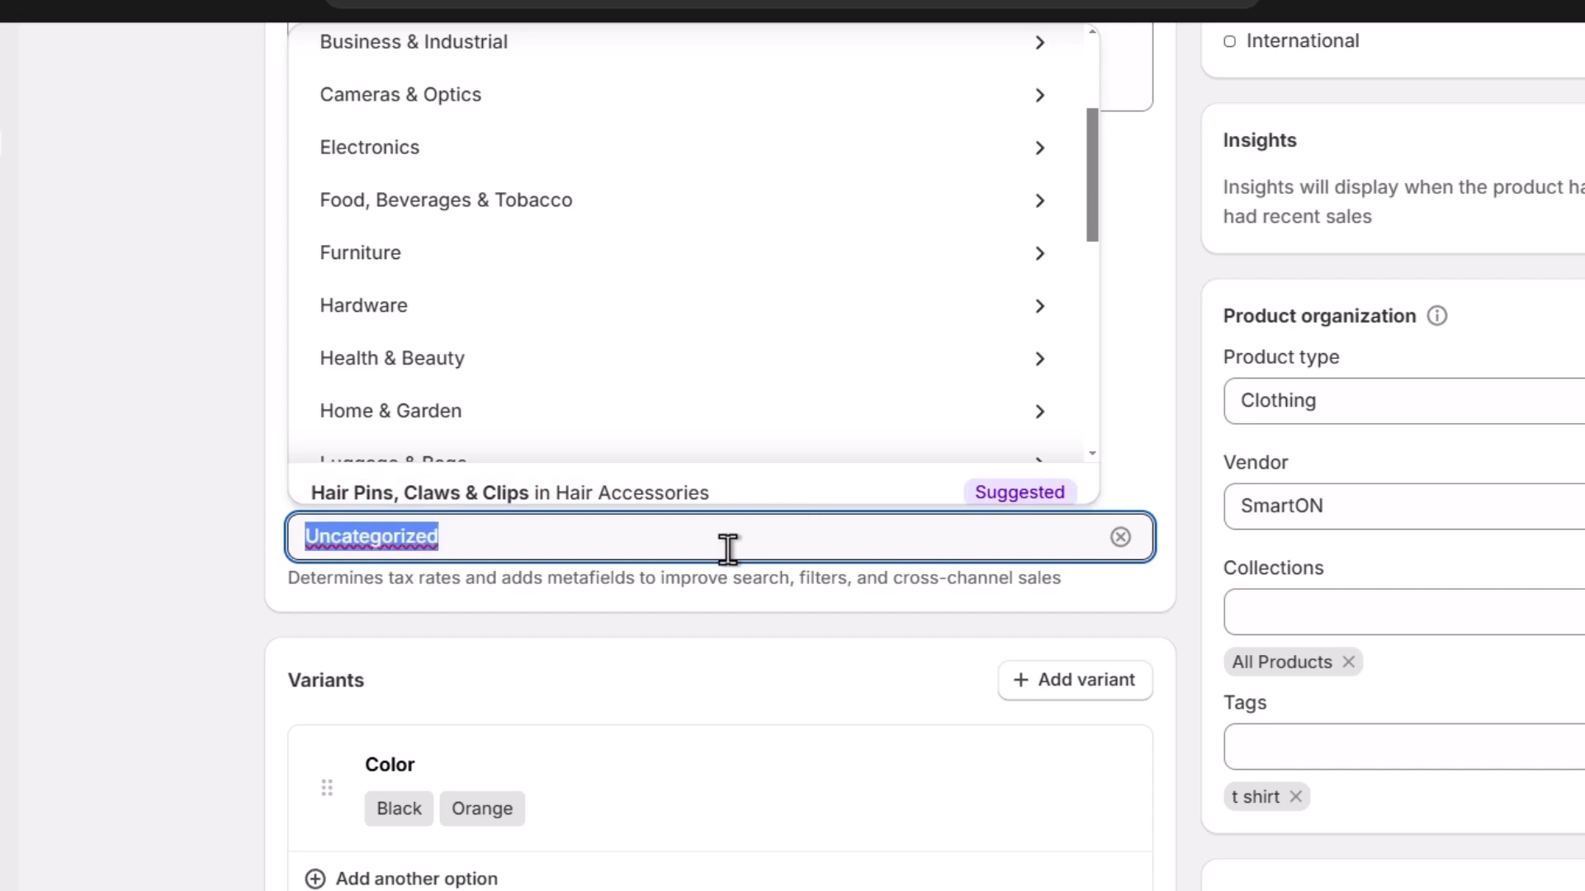
{"action": "type", "text": "shir"}
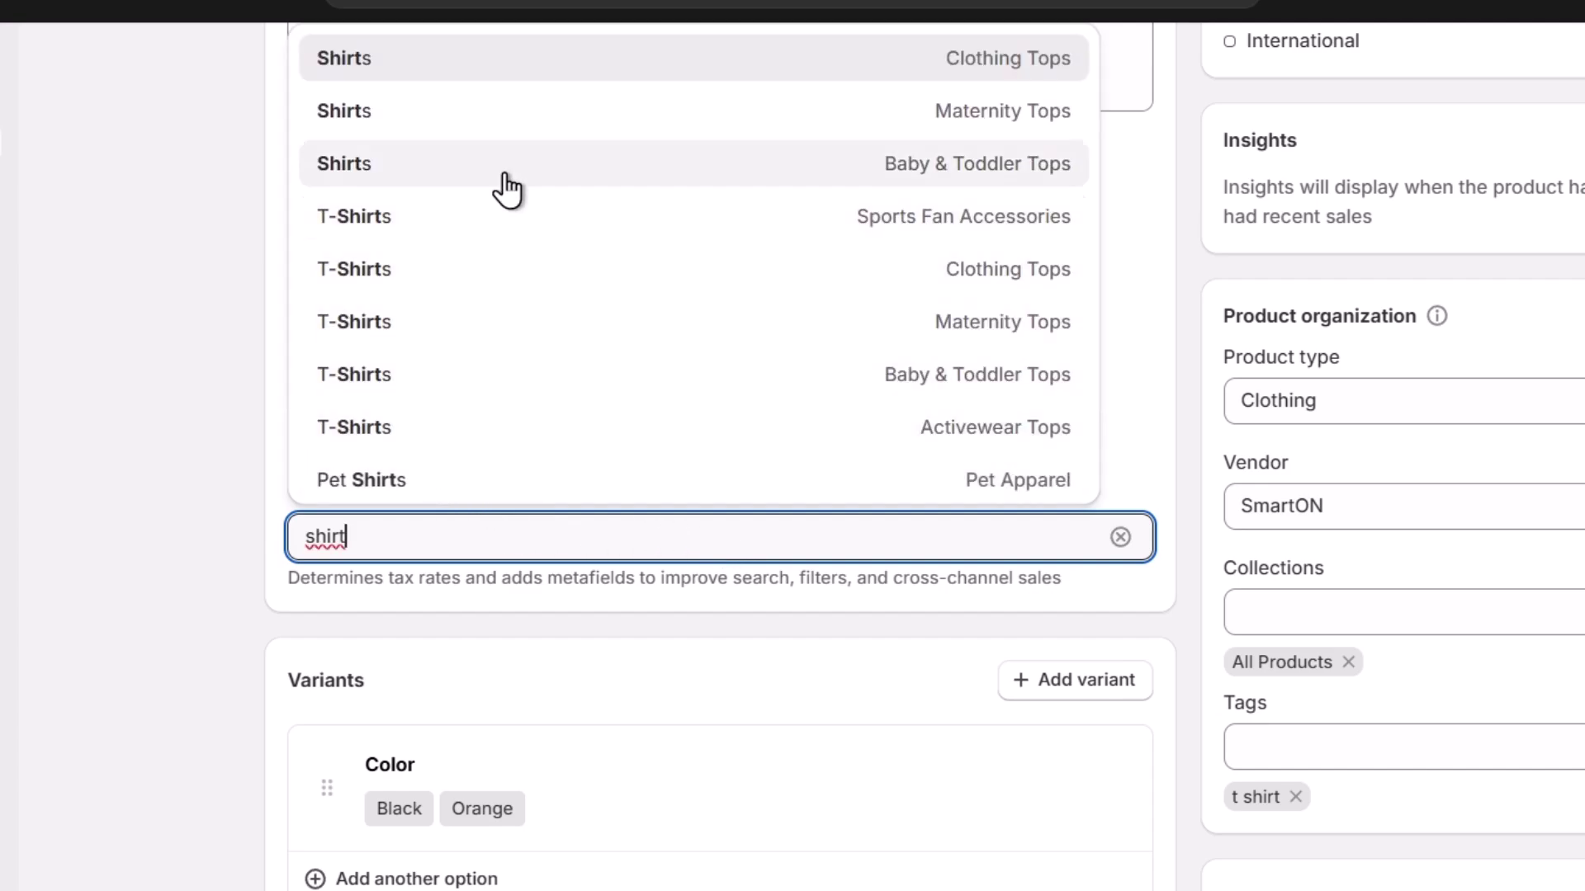
{"action": "type", "text": "t"}
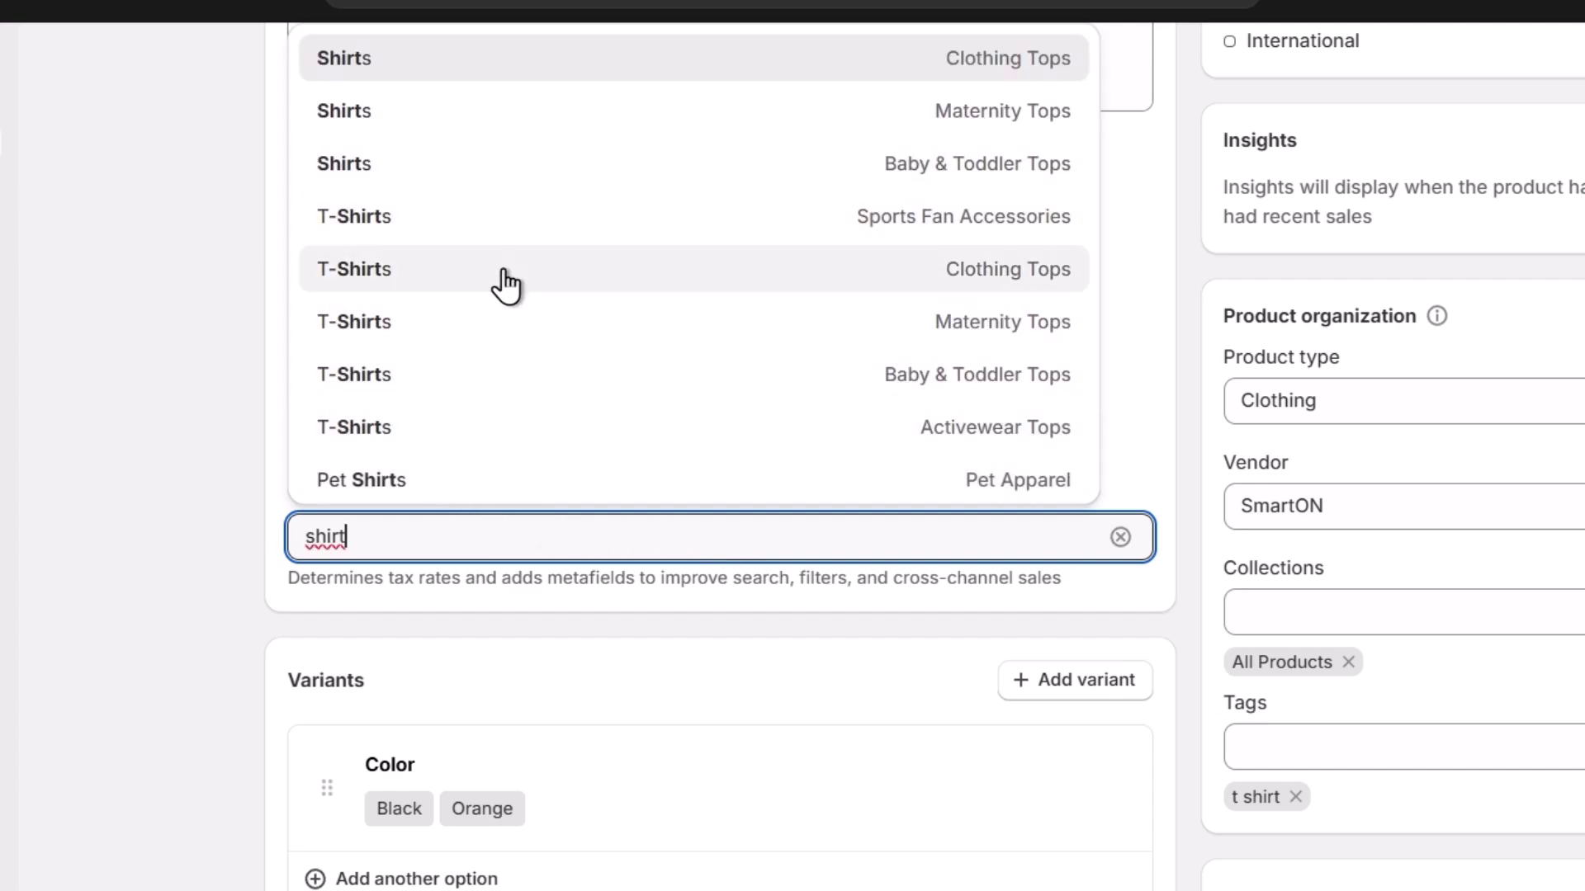
{"action": "left_click", "coordinate": [507, 277]}
{"action": "scroll", "coordinate": [710, 446], "scroll_direction": "up", "scroll_amount": 5}
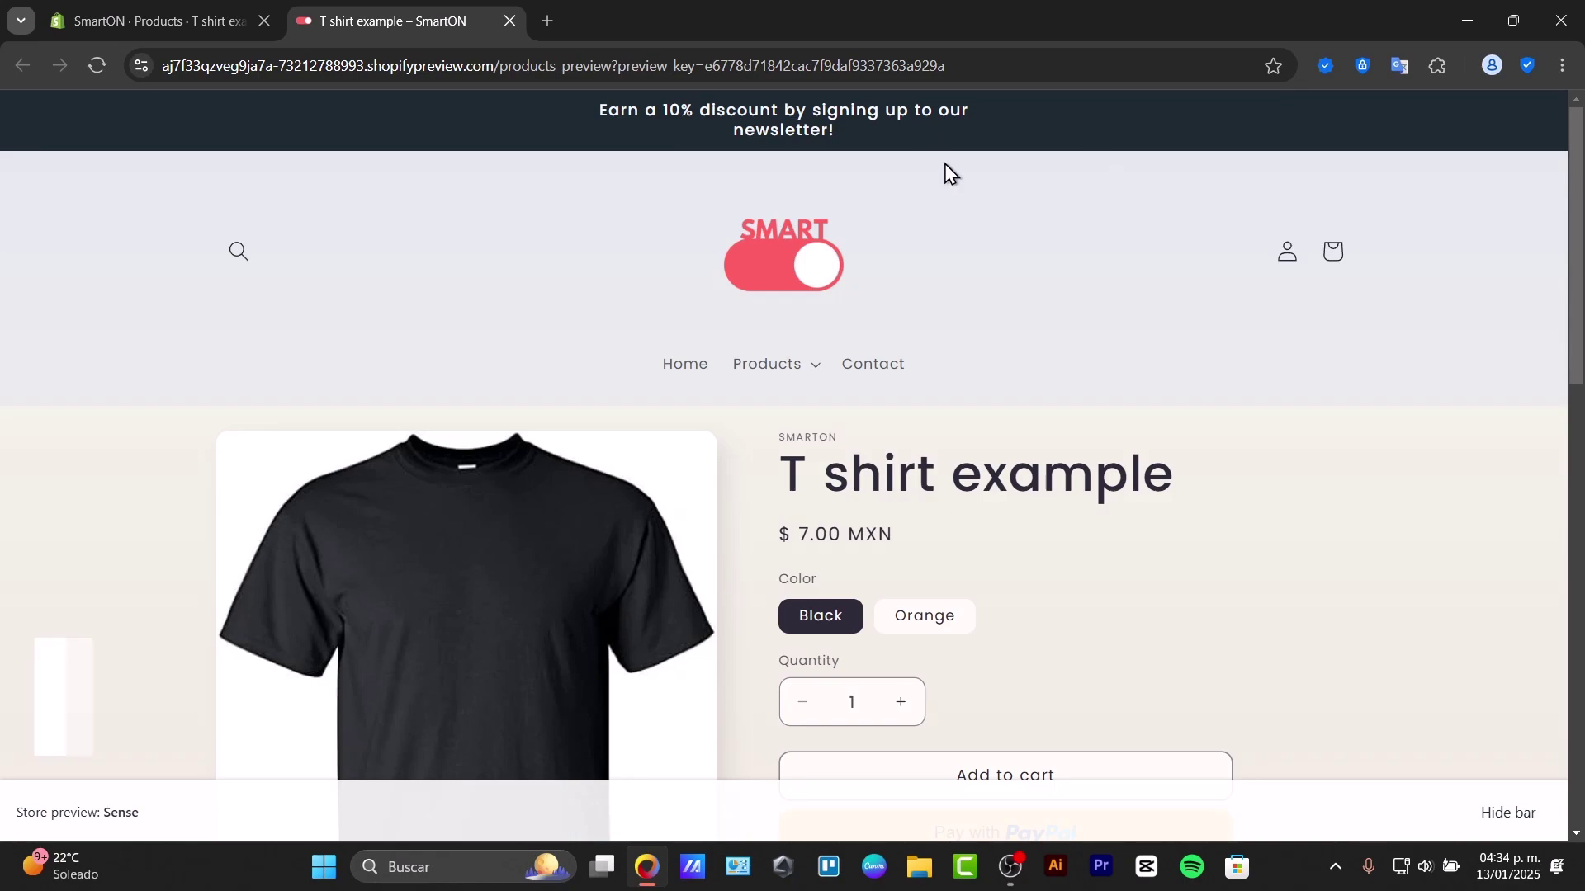
Step: Switch the preview between the Orange and Black variants to check each image, then add the orange shirt to the cart
{"action": "scroll", "coordinate": [1142, 429], "scroll_direction": "down", "scroll_amount": 4}
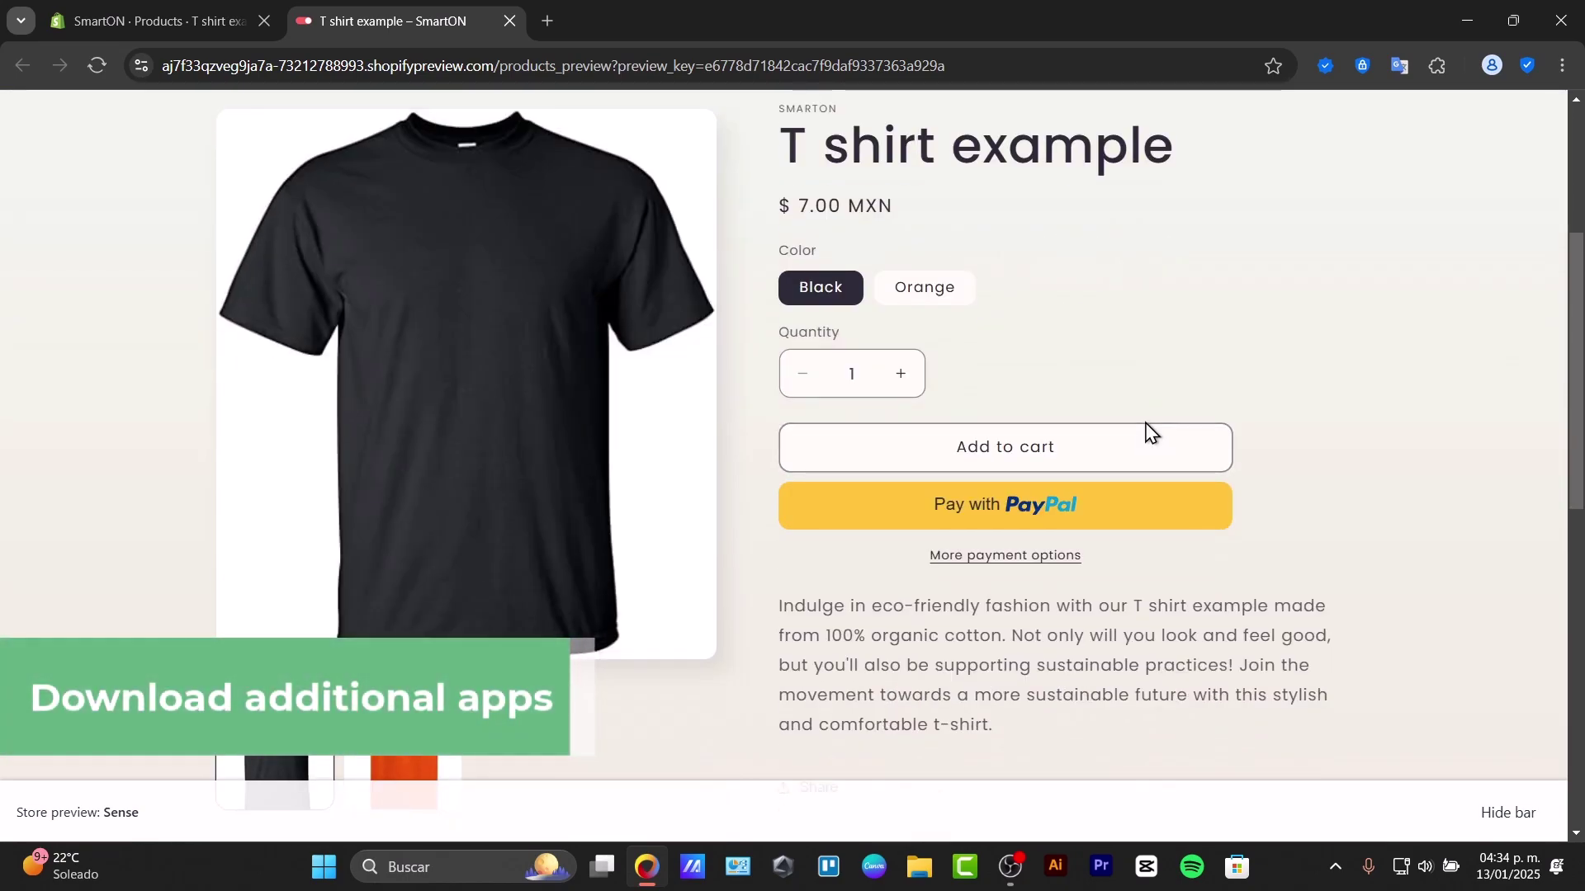
{"action": "scroll", "coordinate": [1189, 432], "scroll_direction": "up", "scroll_amount": 4}
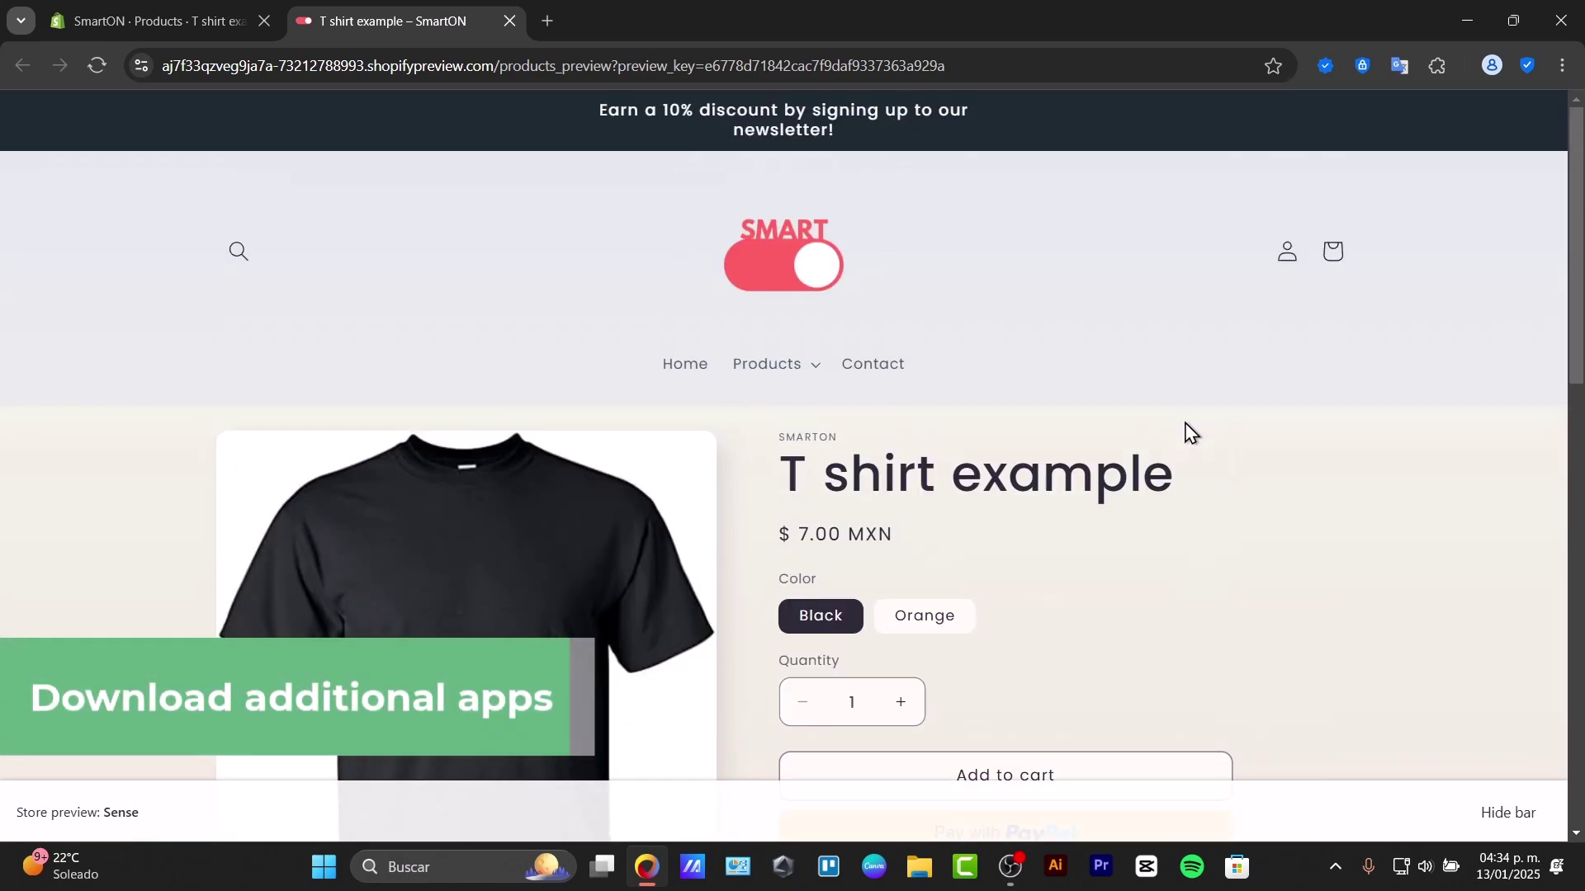
{"action": "scroll", "coordinate": [1162, 474], "scroll_direction": "down", "scroll_amount": 4}
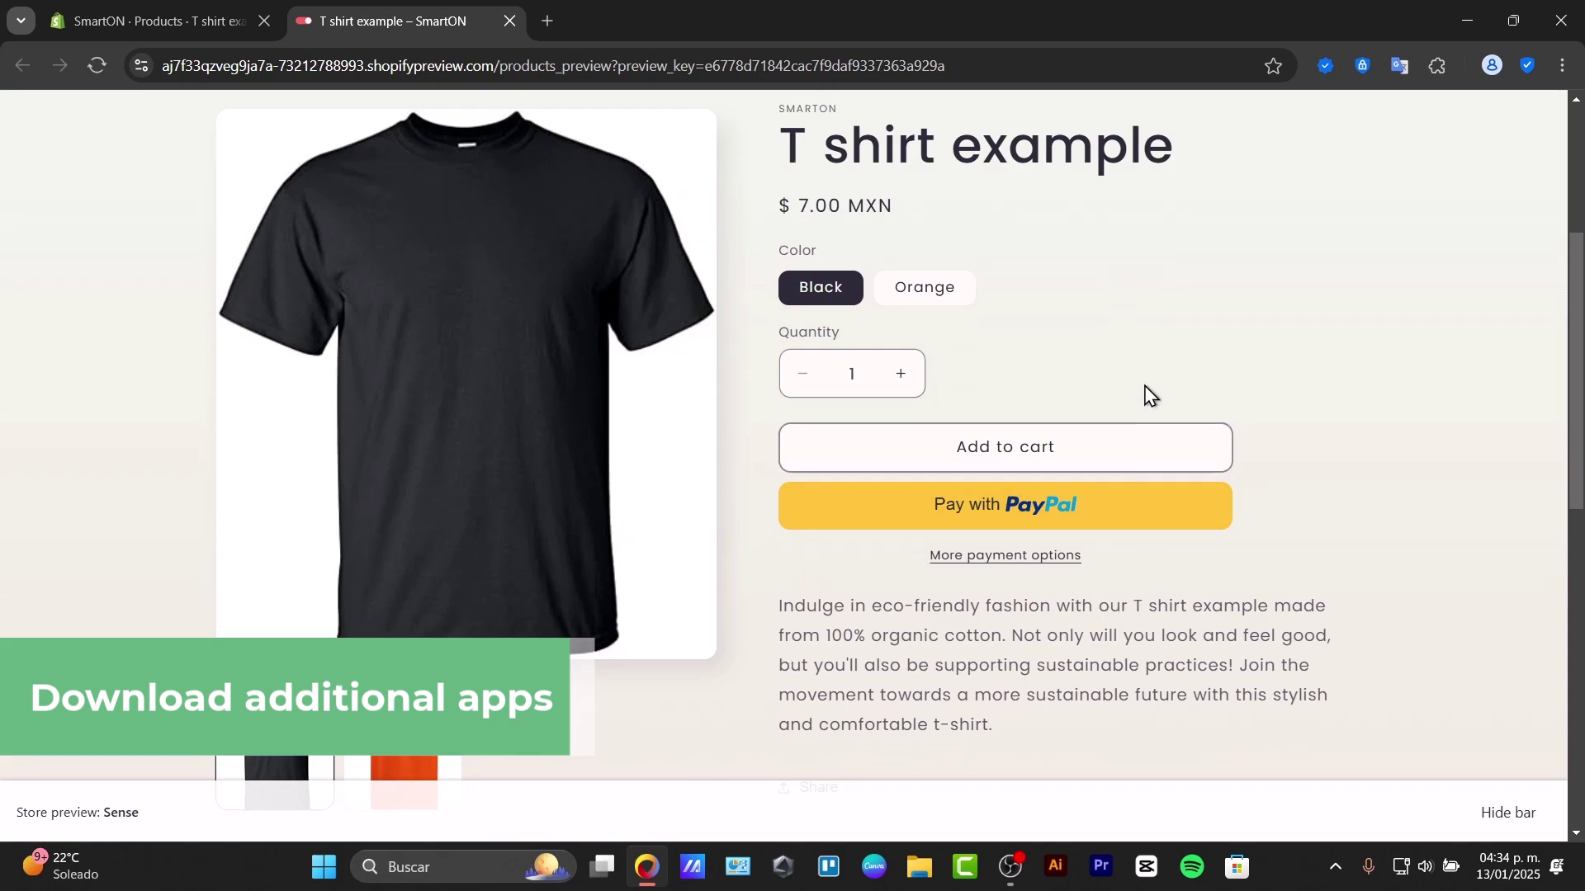
{"action": "scroll", "coordinate": [1175, 396], "scroll_direction": "up", "scroll_amount": 4}
{"action": "scroll", "coordinate": [1321, 330], "scroll_direction": "down", "scroll_amount": 2}
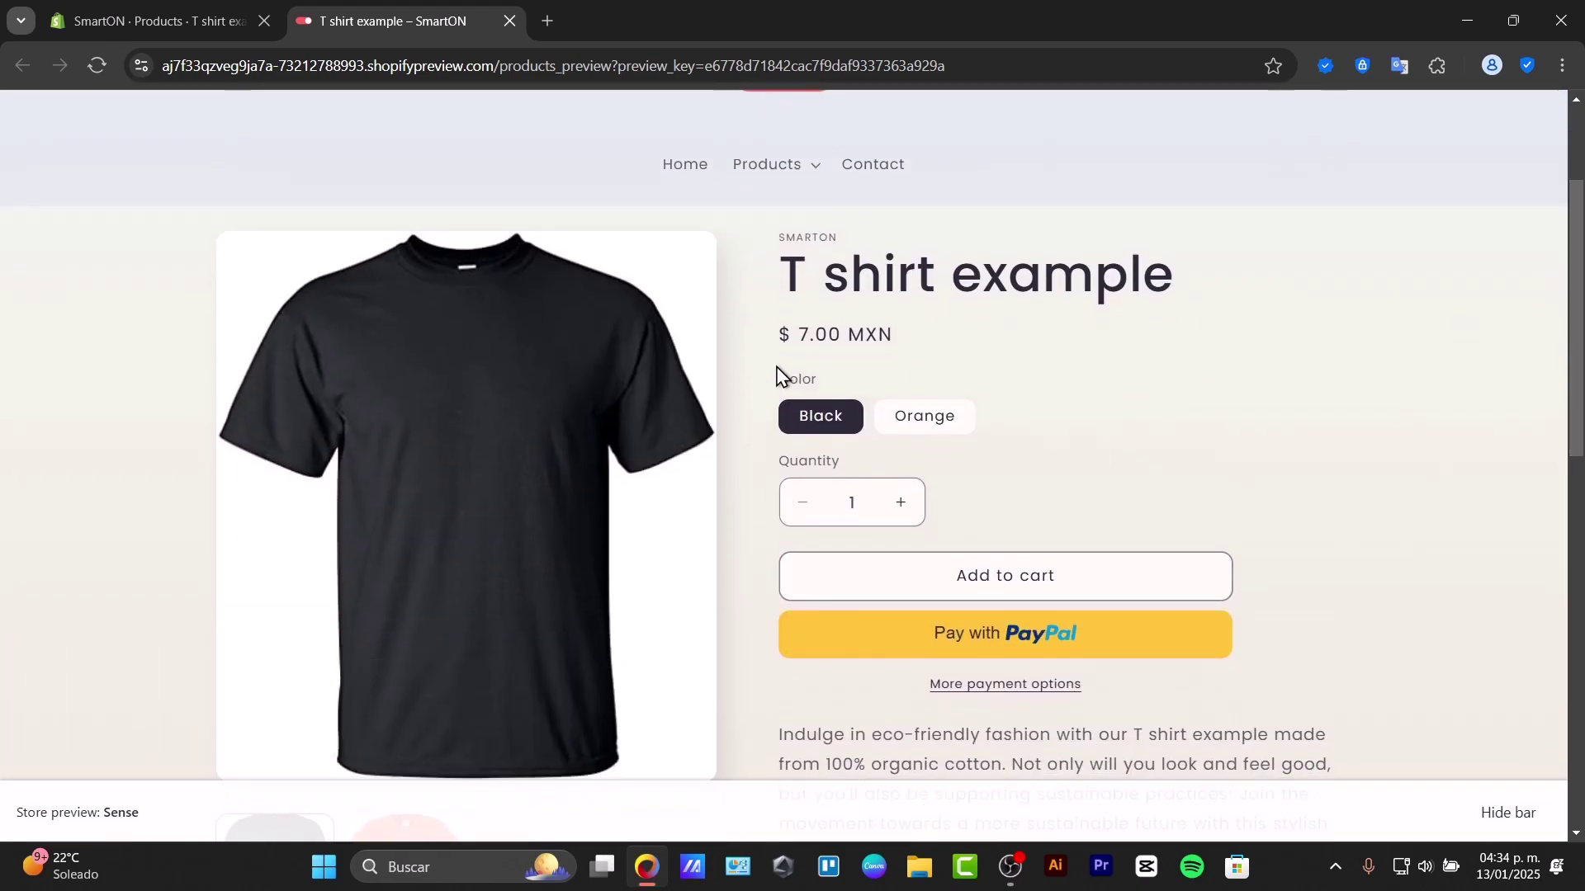
{"action": "left_click", "coordinate": [911, 425]}
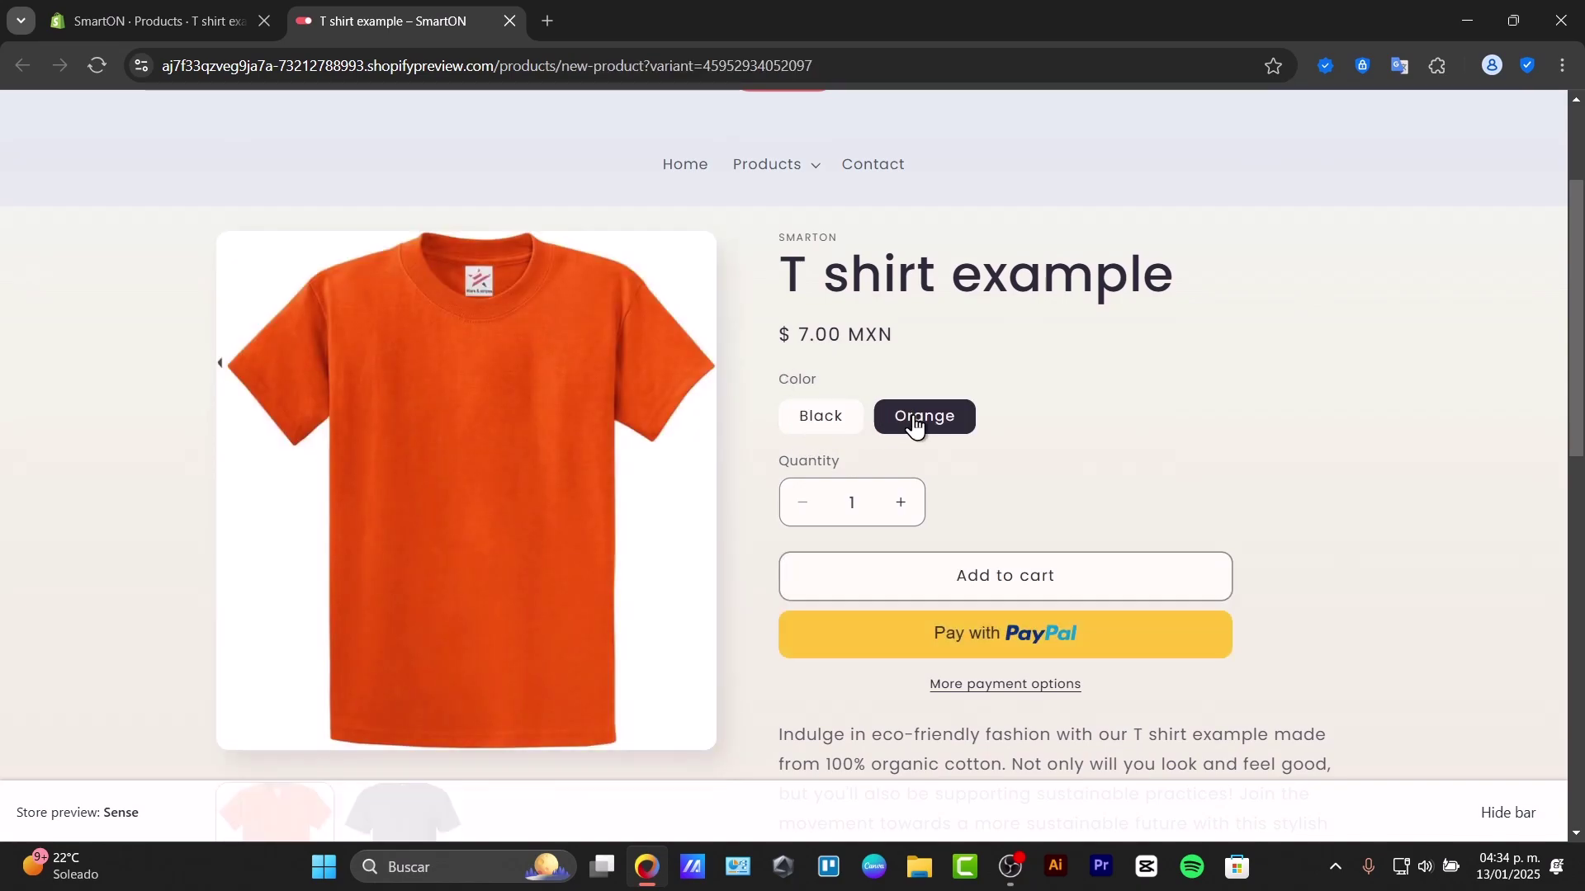
{"action": "left_click", "coordinate": [837, 426]}
{"action": "left_click", "coordinate": [914, 431]}
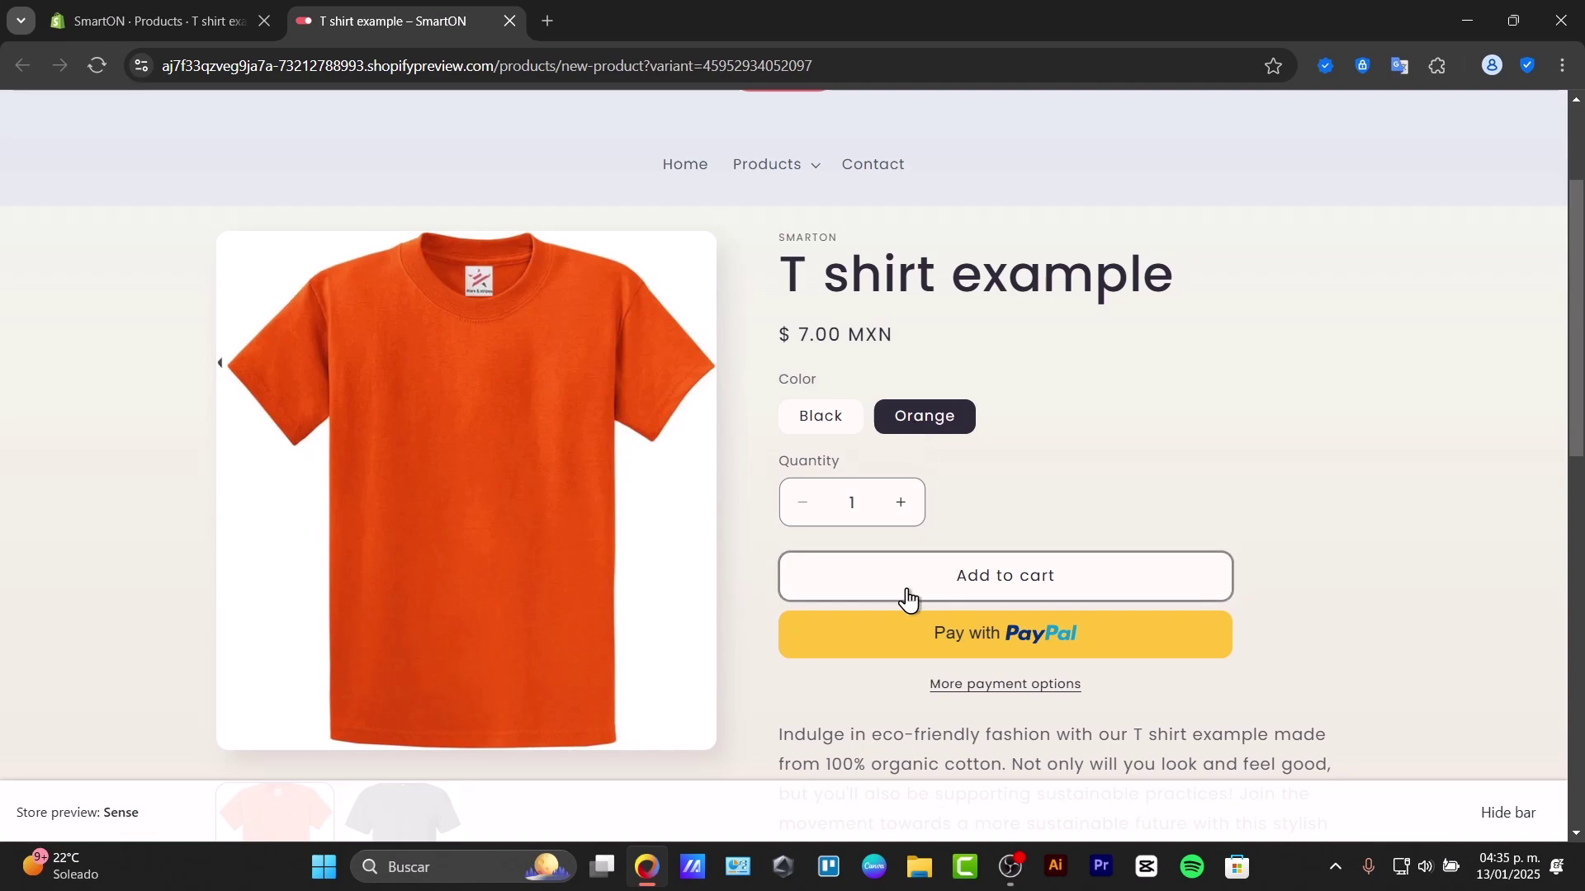
{"action": "left_click", "coordinate": [1024, 572]}
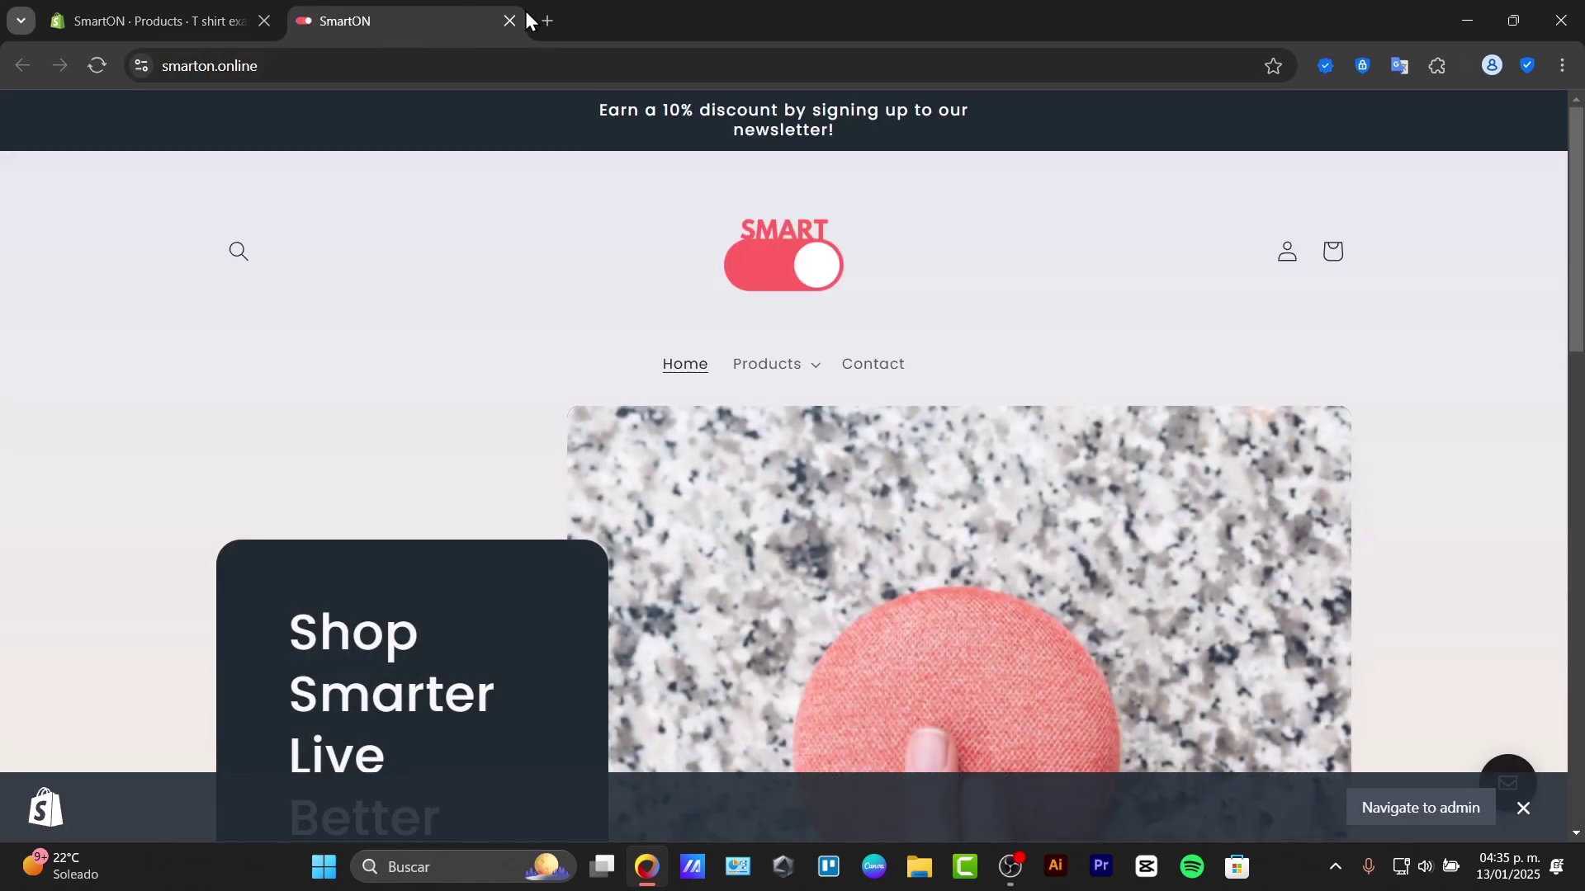
Step: Close the storefront tab, return to the admin Home and search apps for 'variant'
{"action": "left_click", "coordinate": [511, 21]}
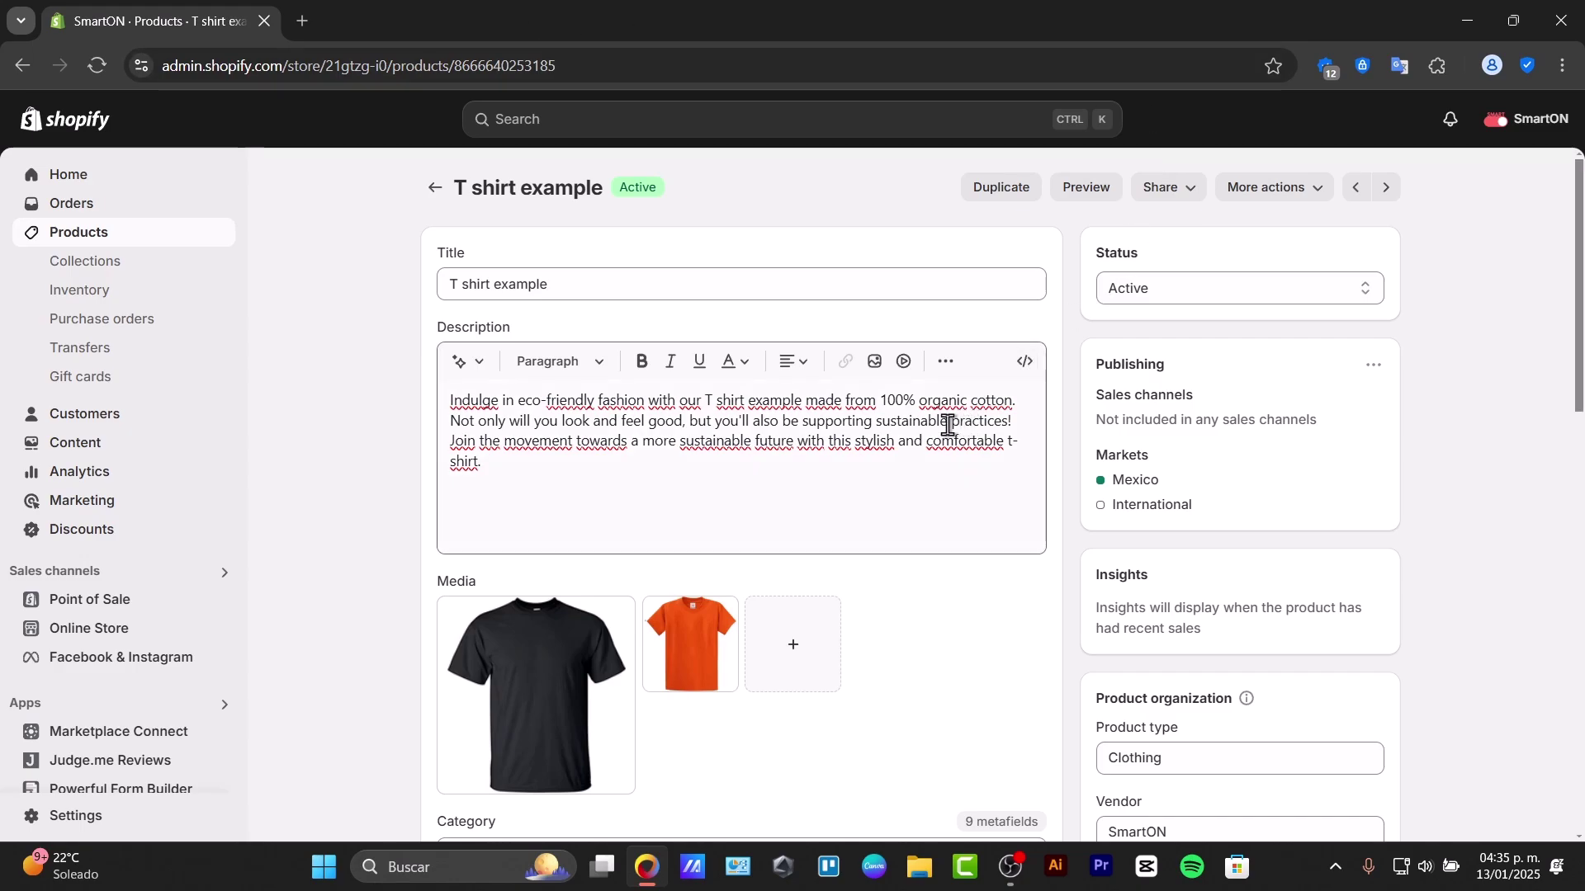
{"action": "left_click", "coordinate": [133, 189]}
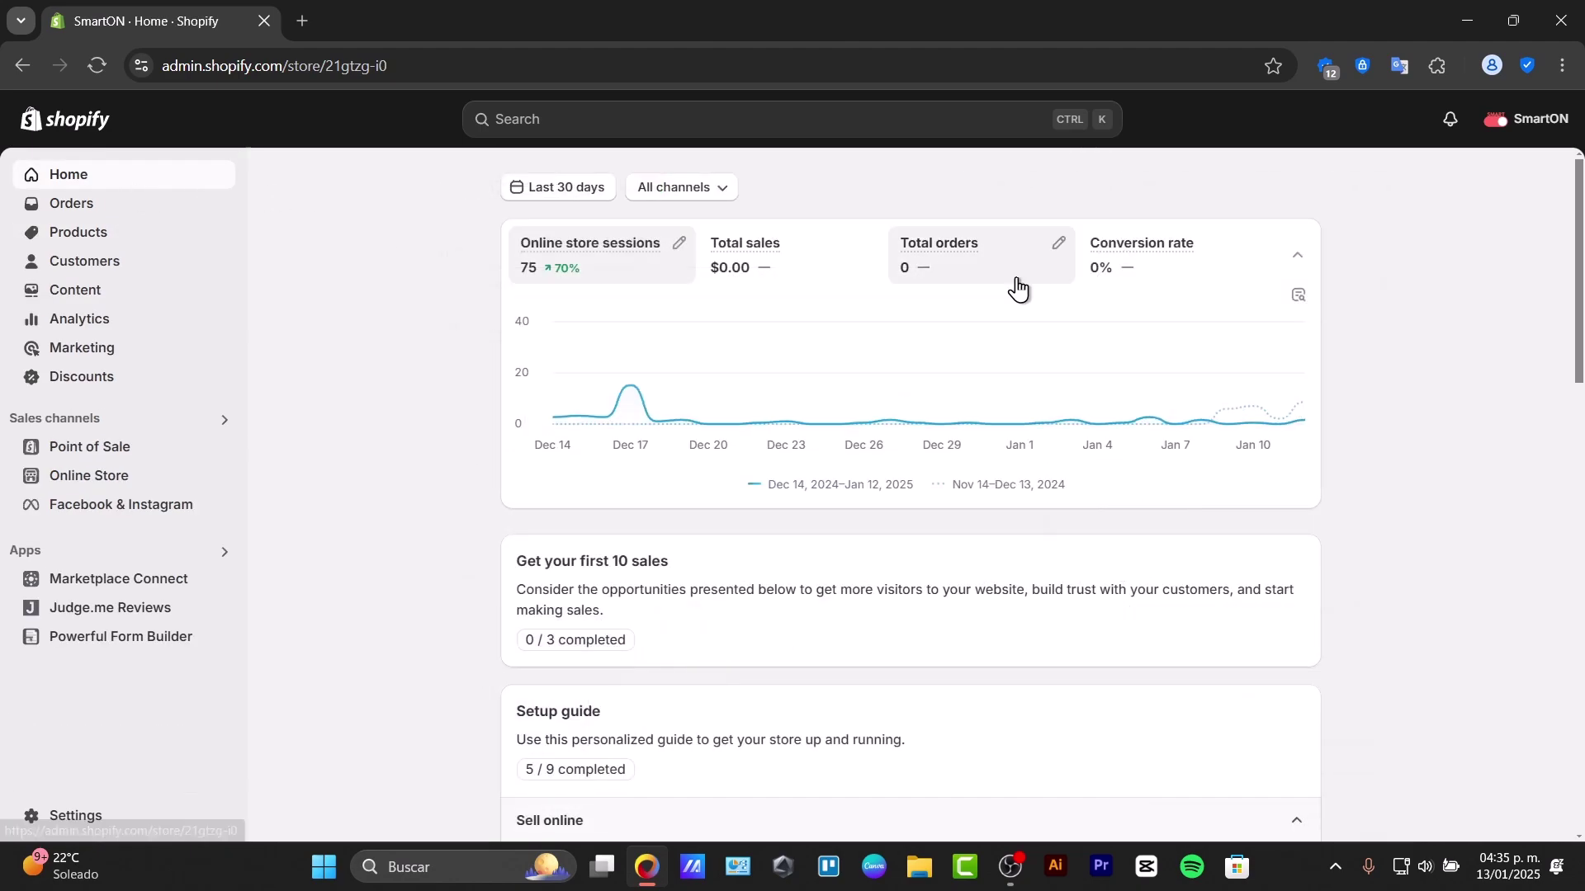
{"action": "mouse_move", "coordinate": [1256, 426]}
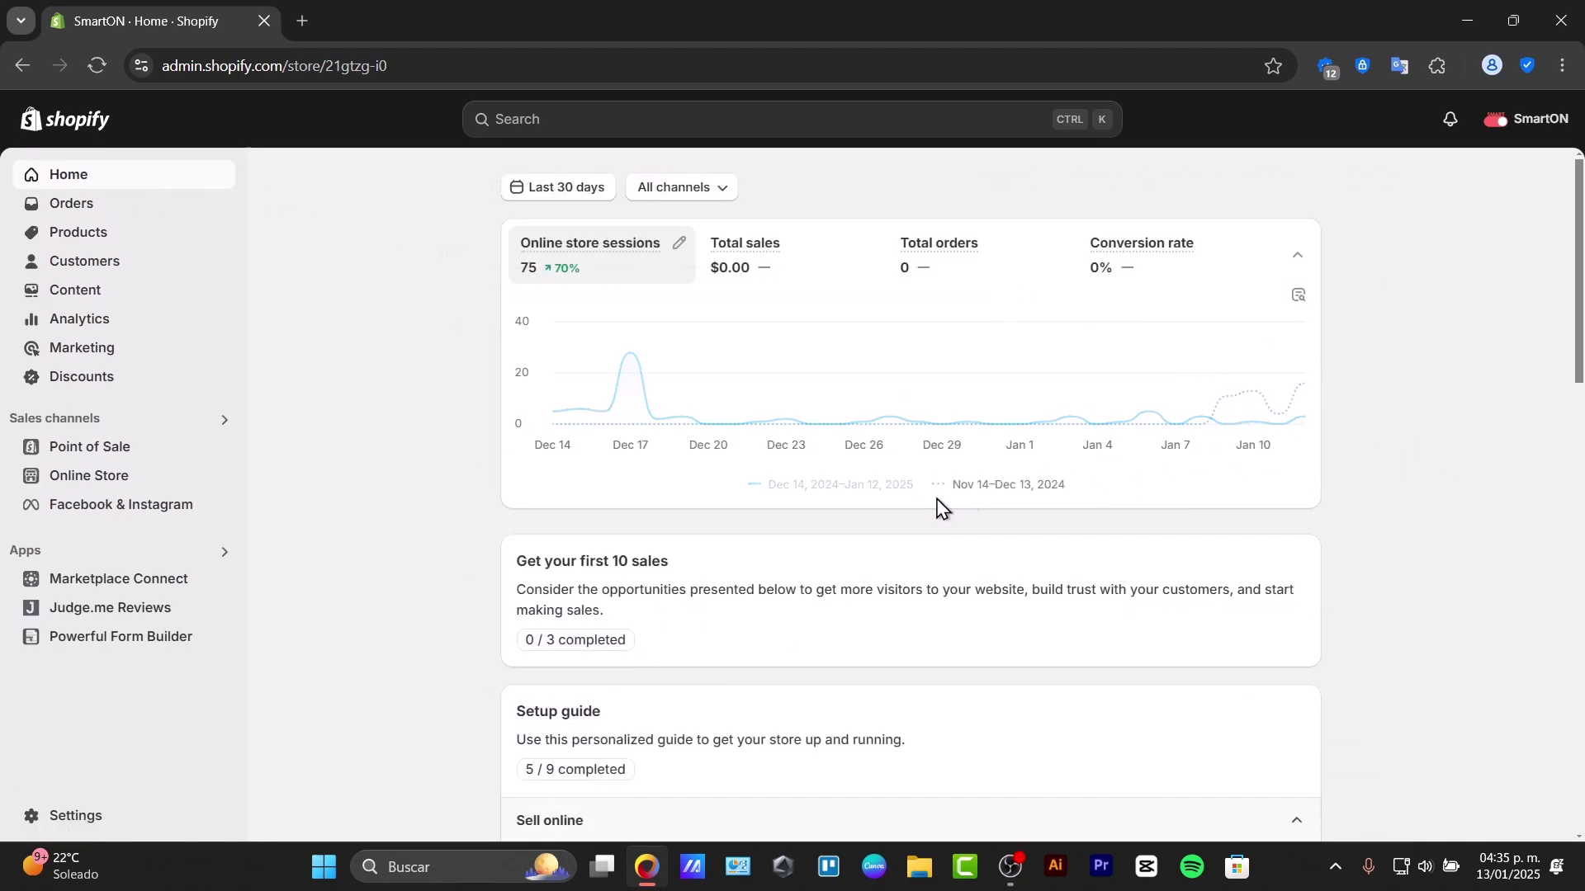
{"action": "left_click", "coordinate": [33, 559]}
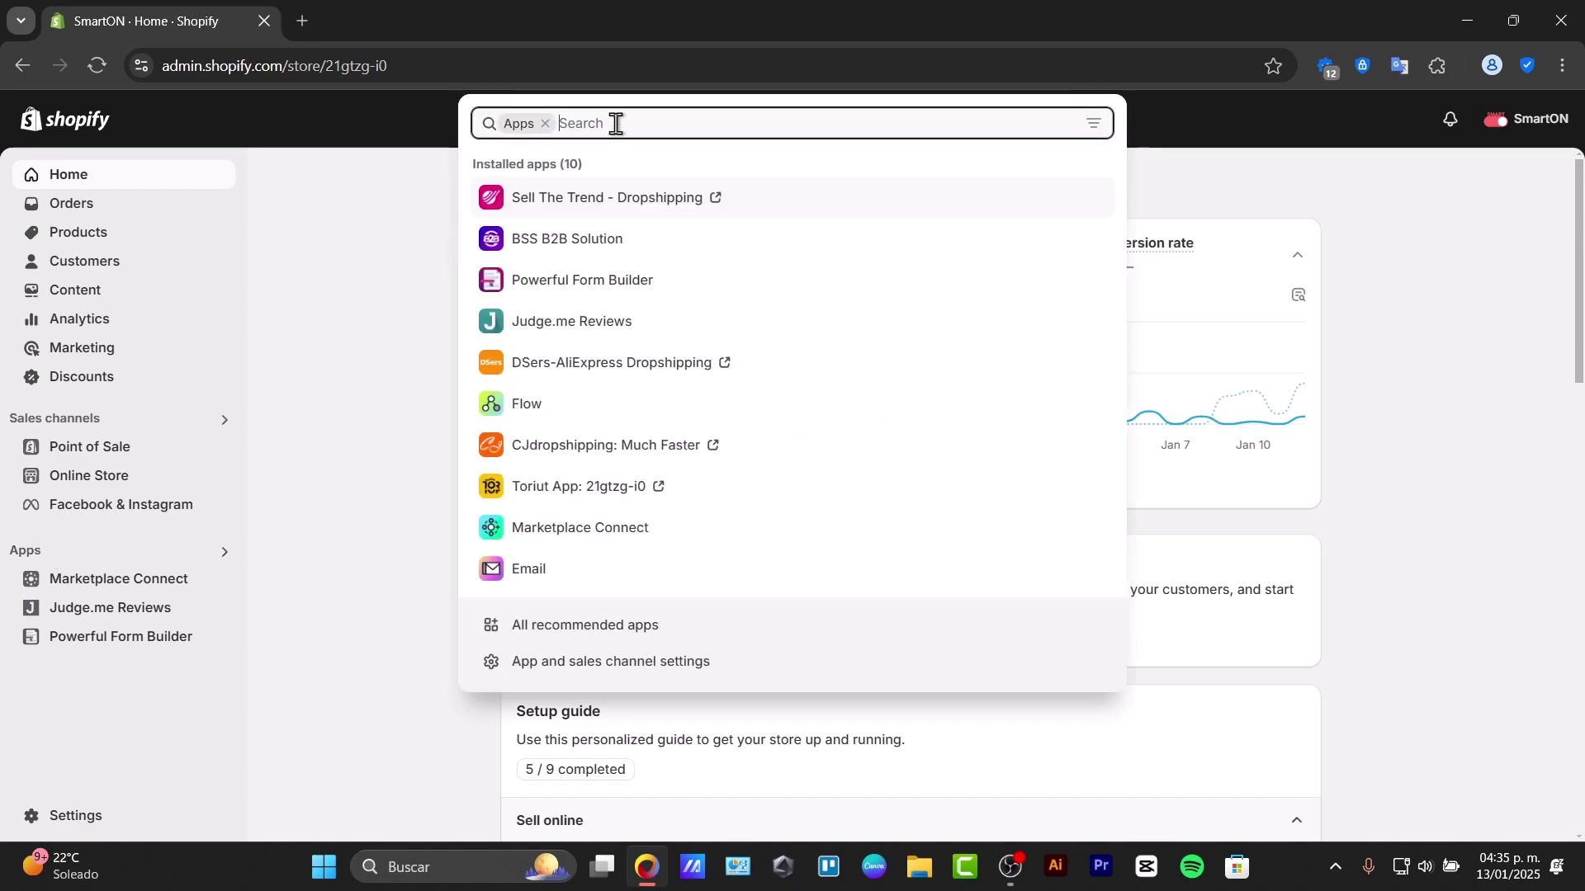
{"action": "type", "text": "variatn"}
{"action": "key", "text": "BackSpace"}
{"action": "key", "text": "BackSpace"}
{"action": "type", "text": "nt"}
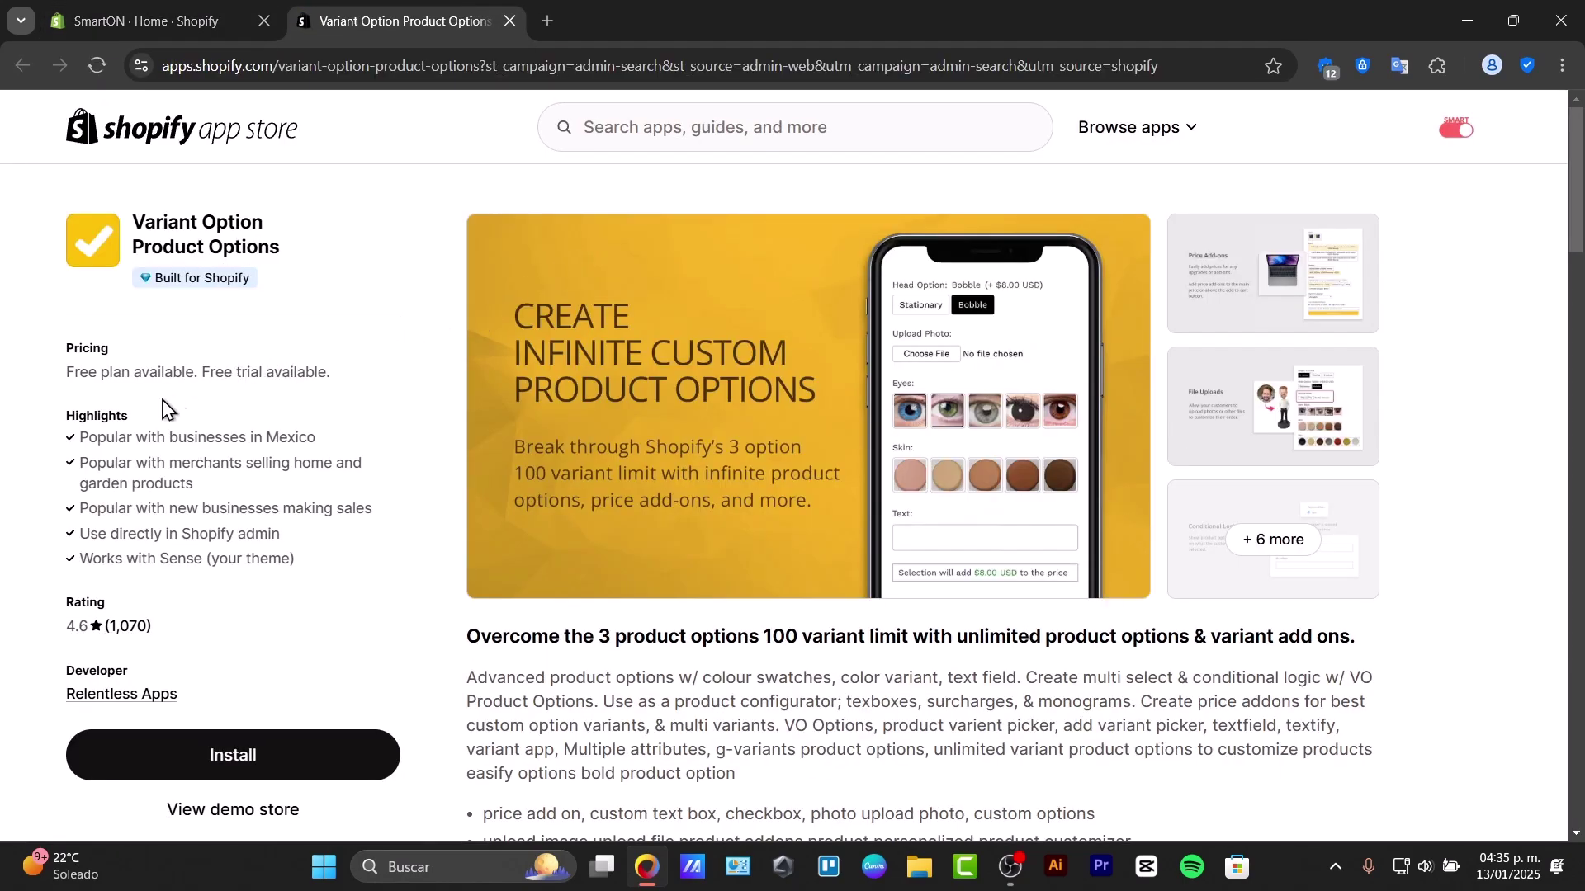
{"action": "left_click_drag", "start_coordinate": [98, 438], "coordinate": [316, 505]}
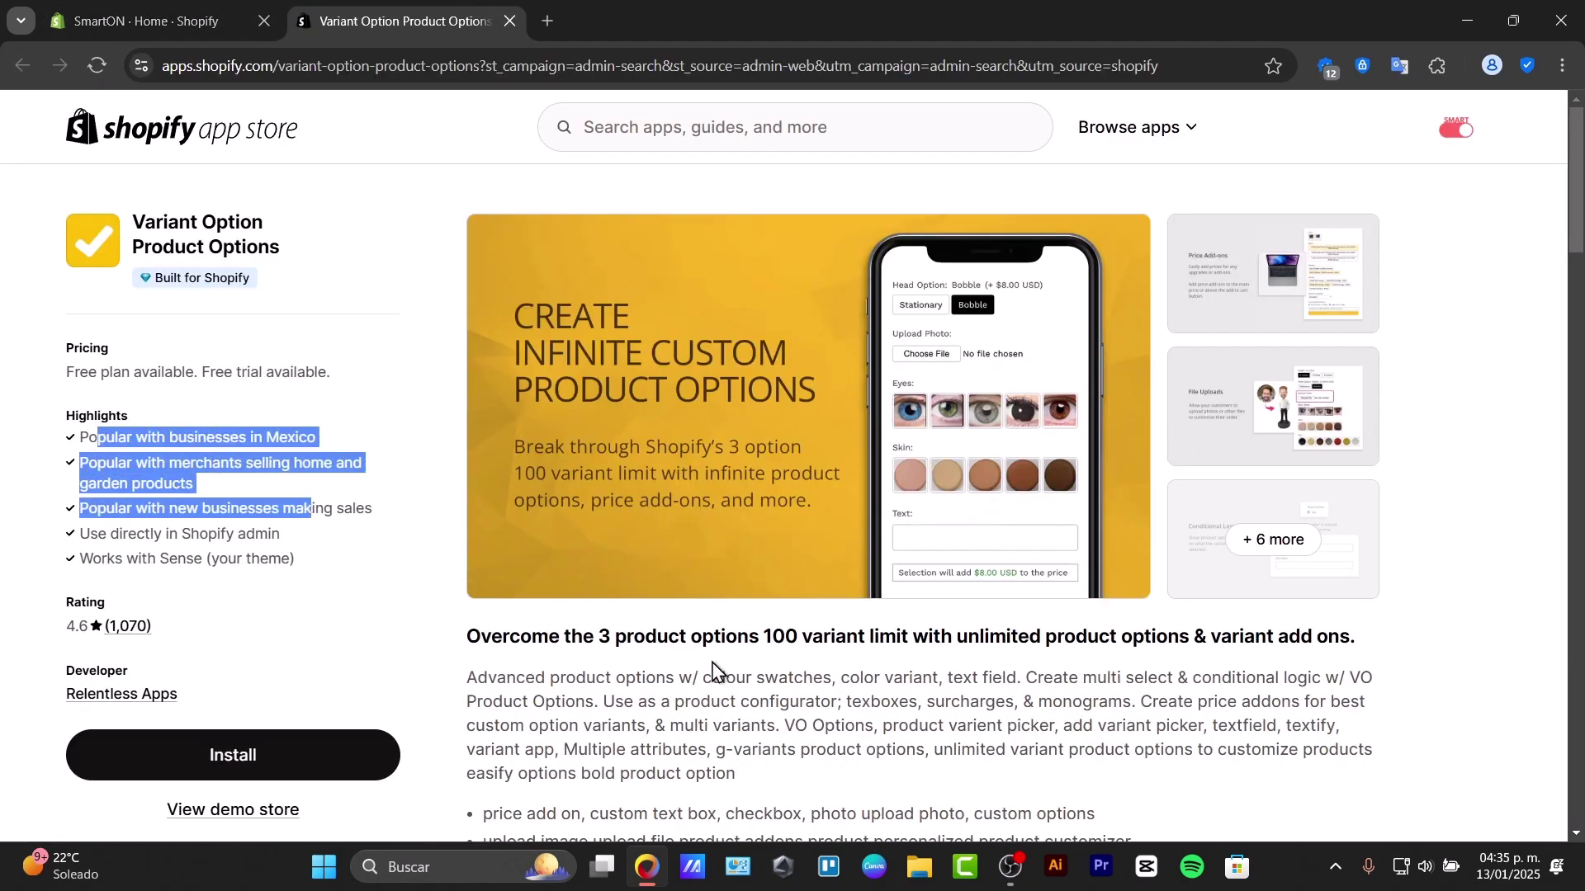
{"action": "left_click", "coordinate": [1326, 386]}
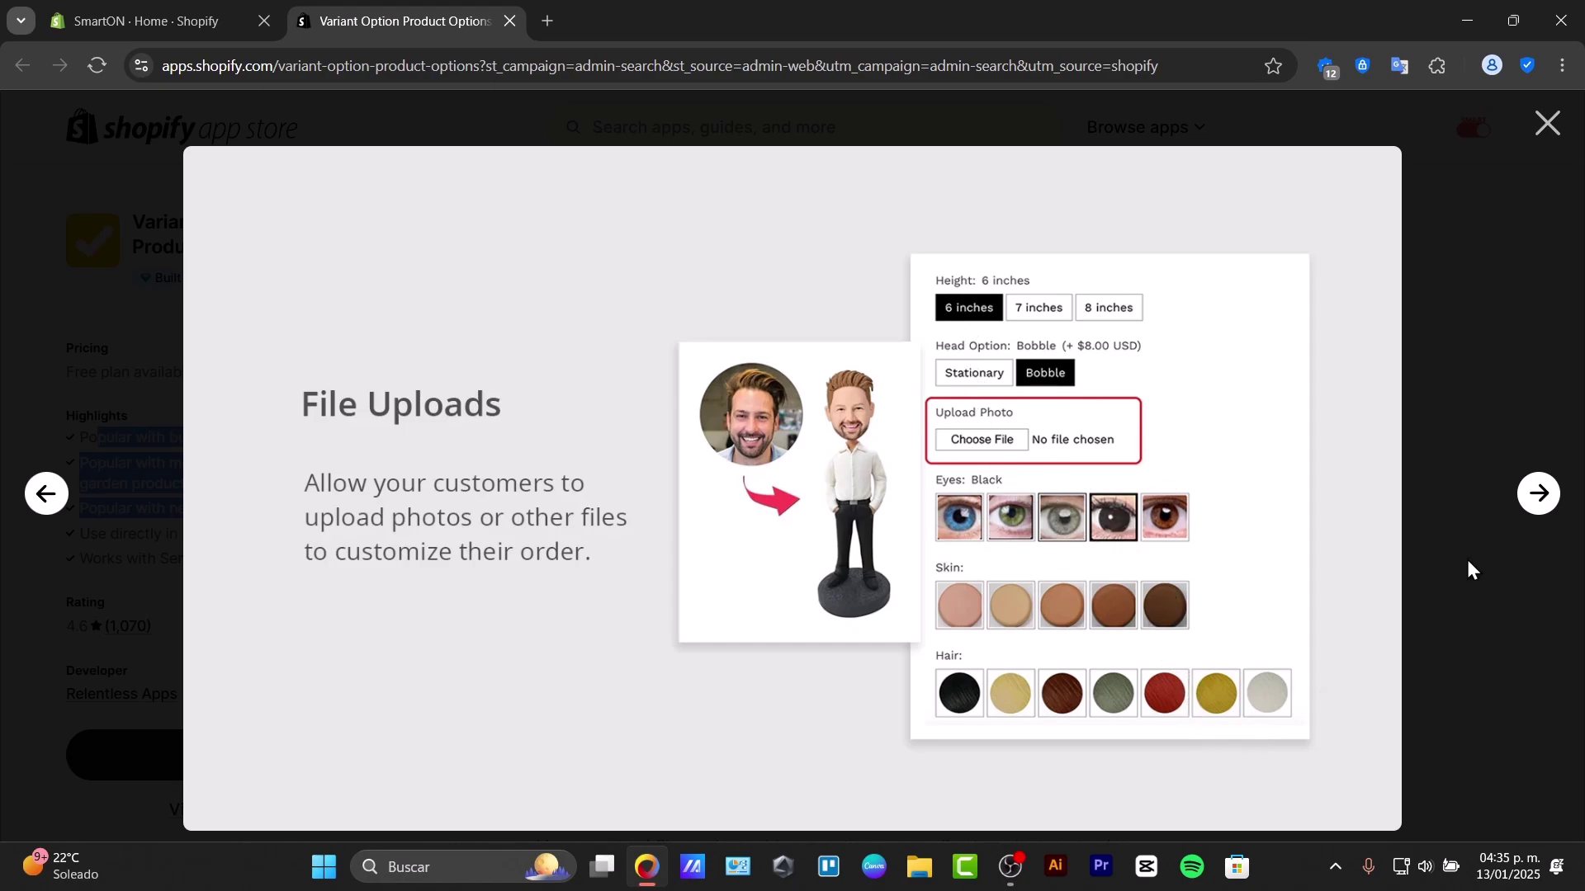
{"action": "left_click", "coordinate": [1544, 499]}
{"action": "left_click", "coordinate": [1546, 506]}
{"action": "left_click", "coordinate": [1547, 505]}
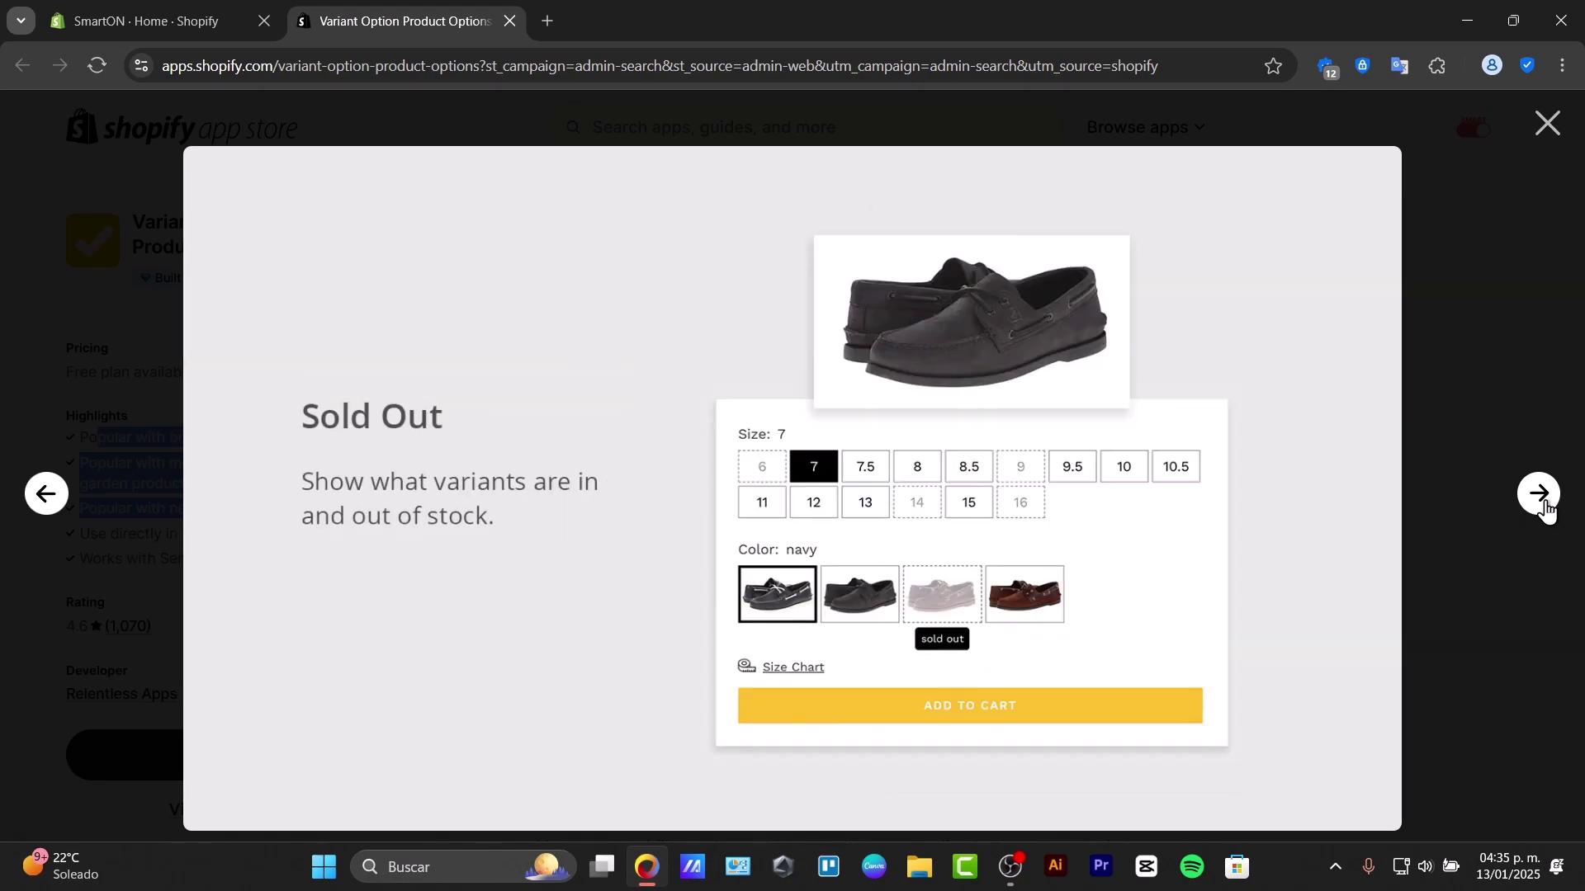
{"action": "left_click", "coordinate": [1547, 505]}
{"action": "left_click", "coordinate": [1547, 506]}
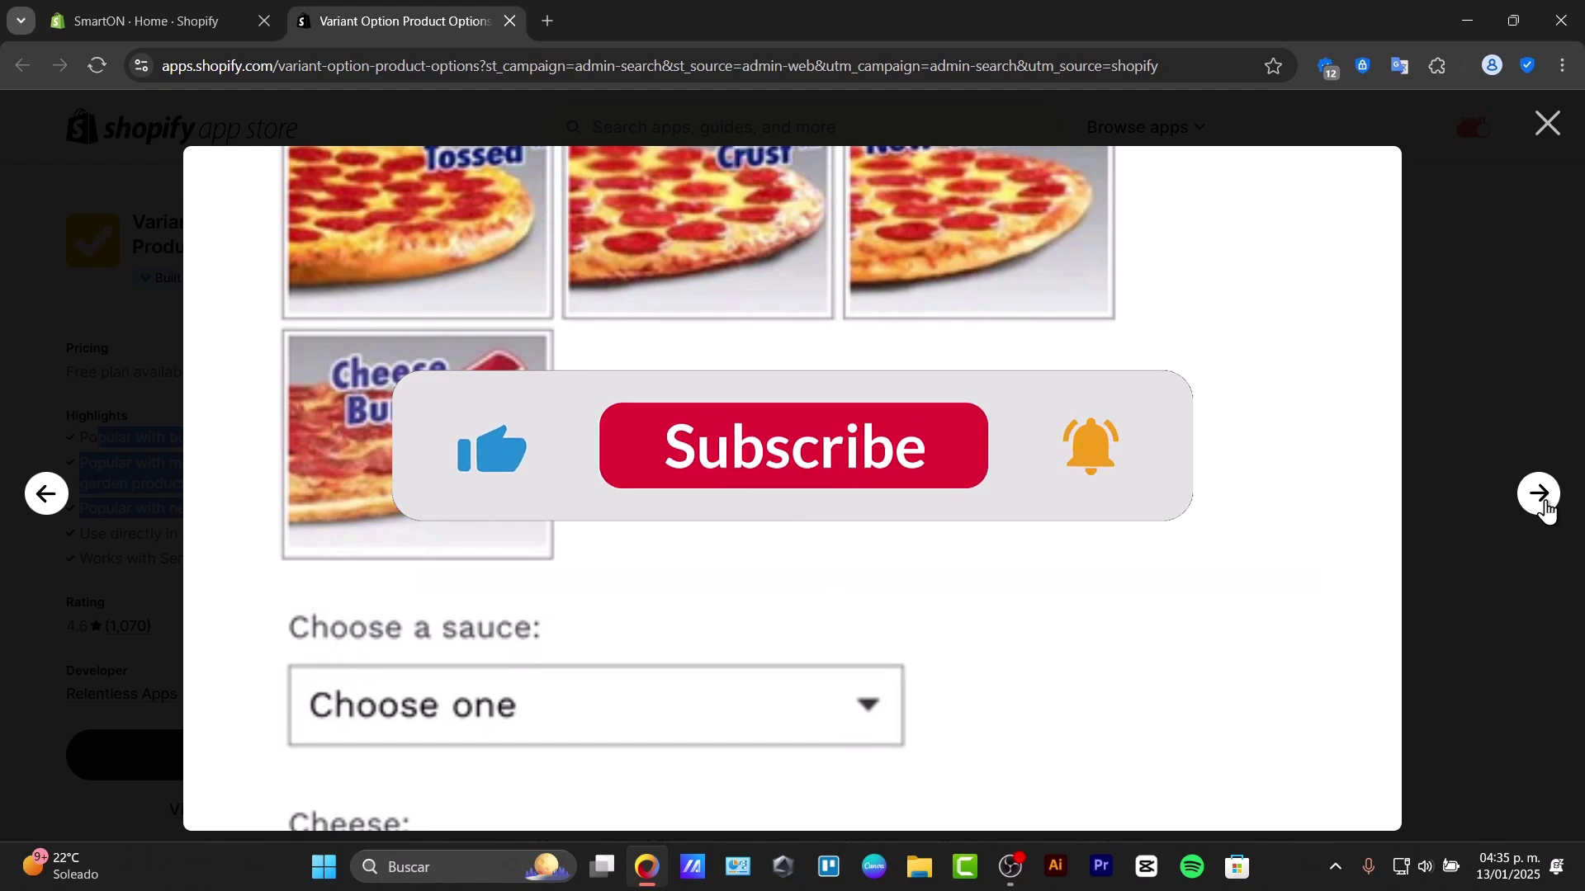
{"action": "left_click", "coordinate": [1547, 506]}
{"action": "left_click", "coordinate": [1503, 371]}
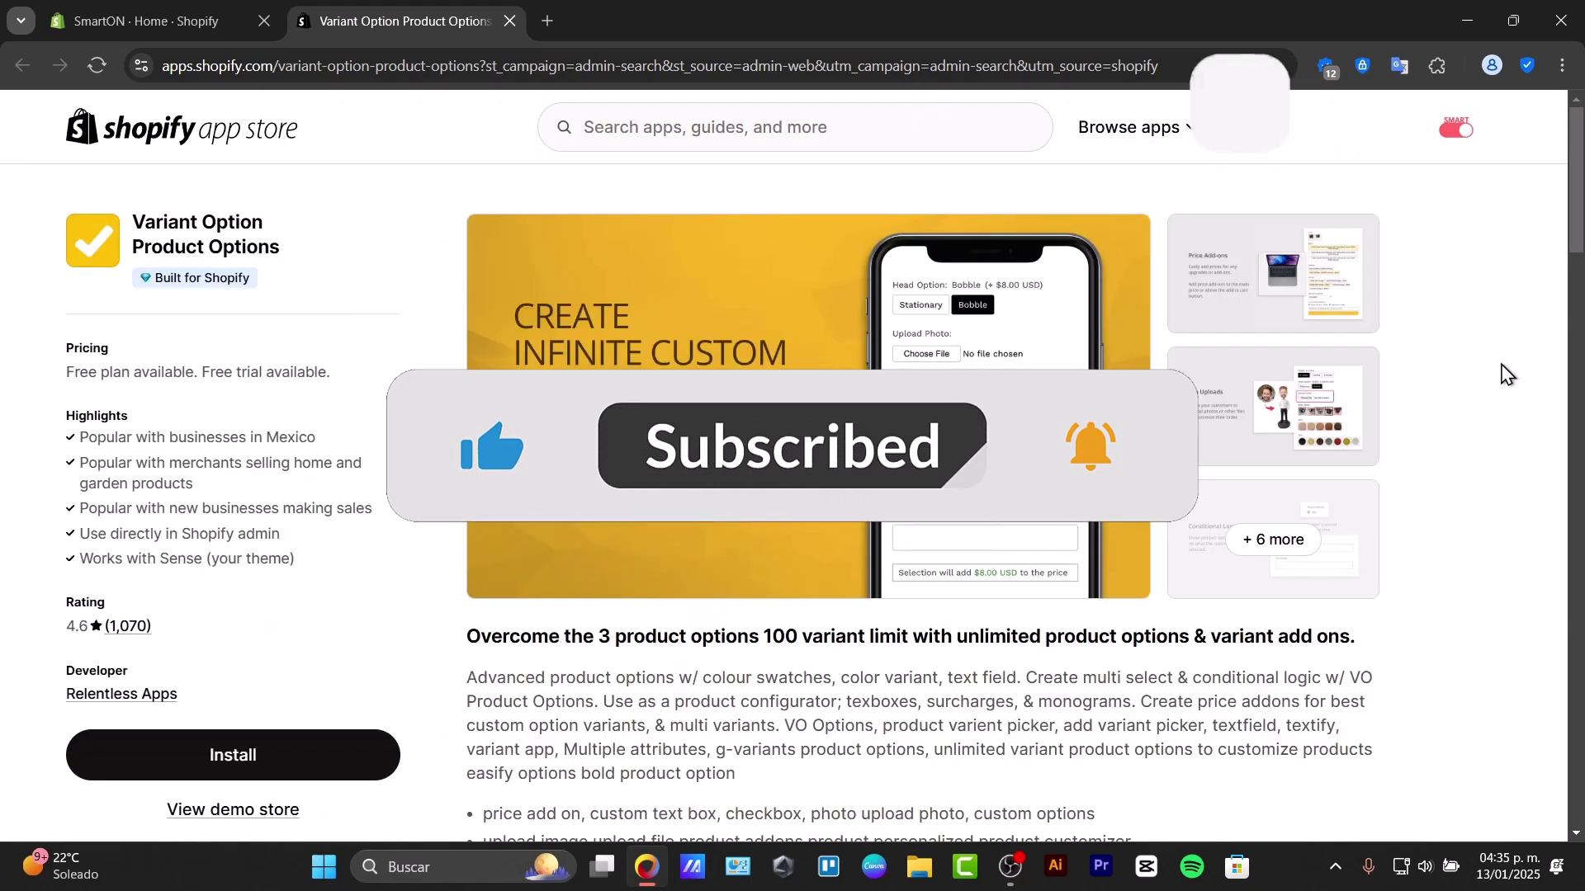
Step: Return to the SmartON admin tab and open the Orders list
{"action": "left_click", "coordinate": [164, 4]}
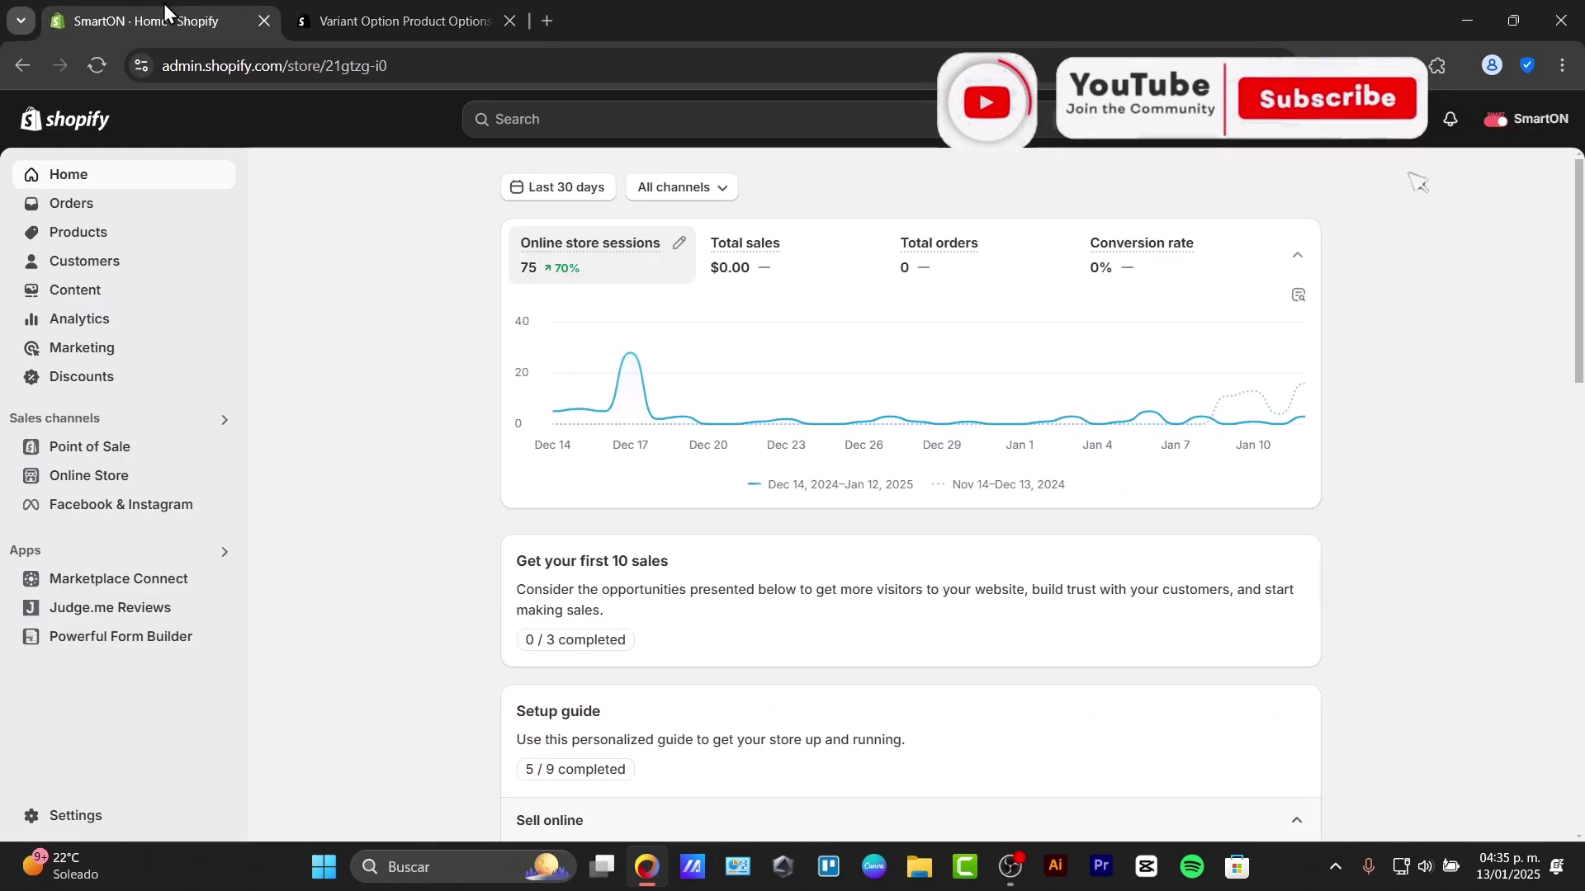
{"action": "left_click", "coordinate": [103, 210]}
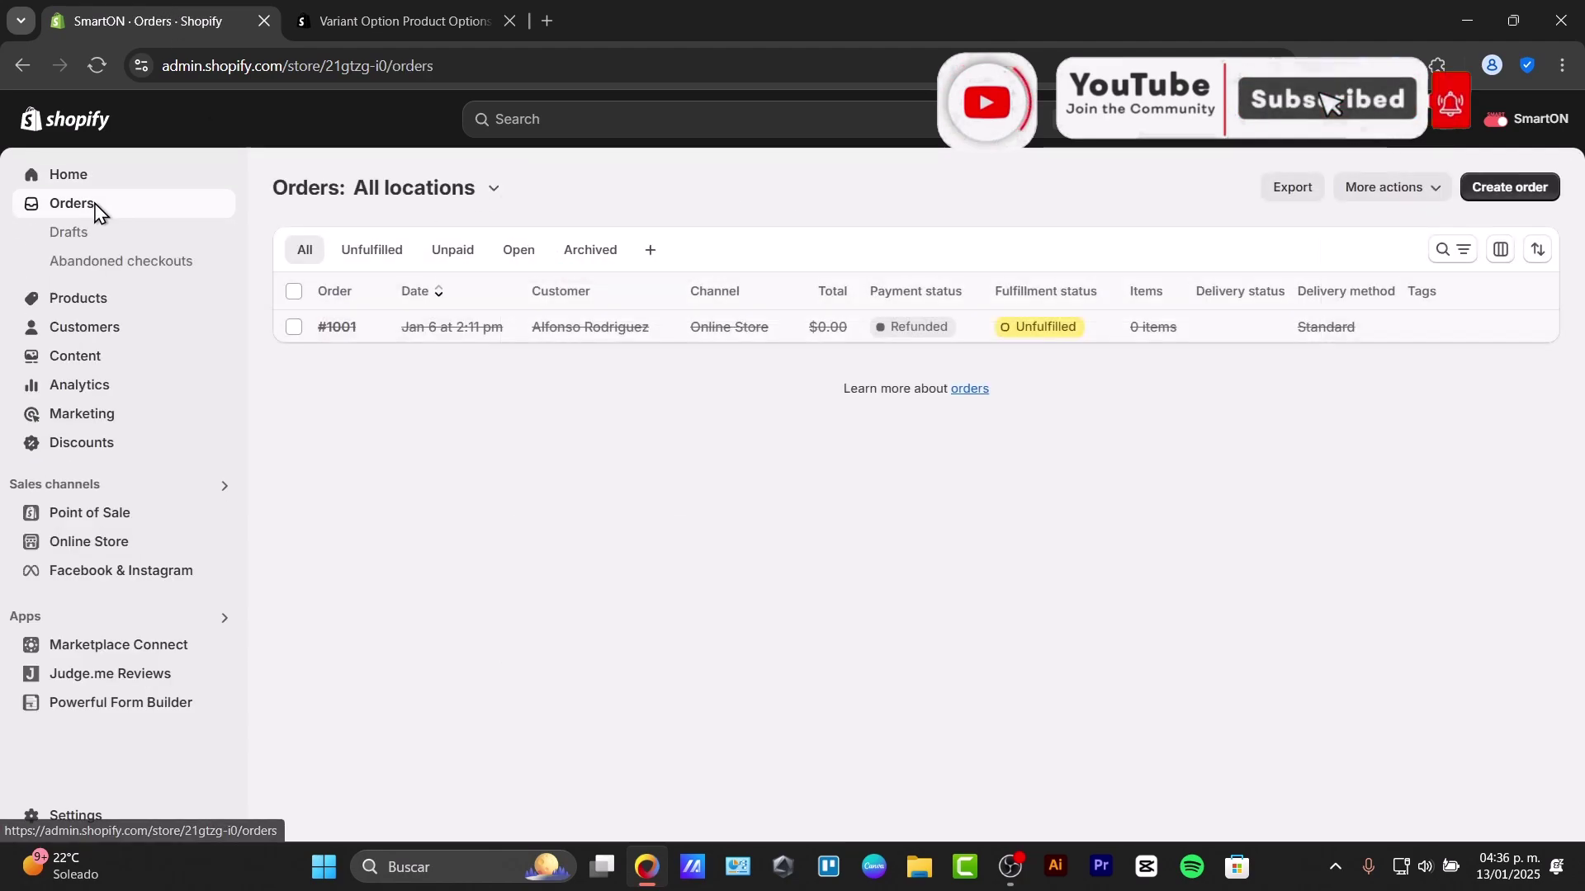